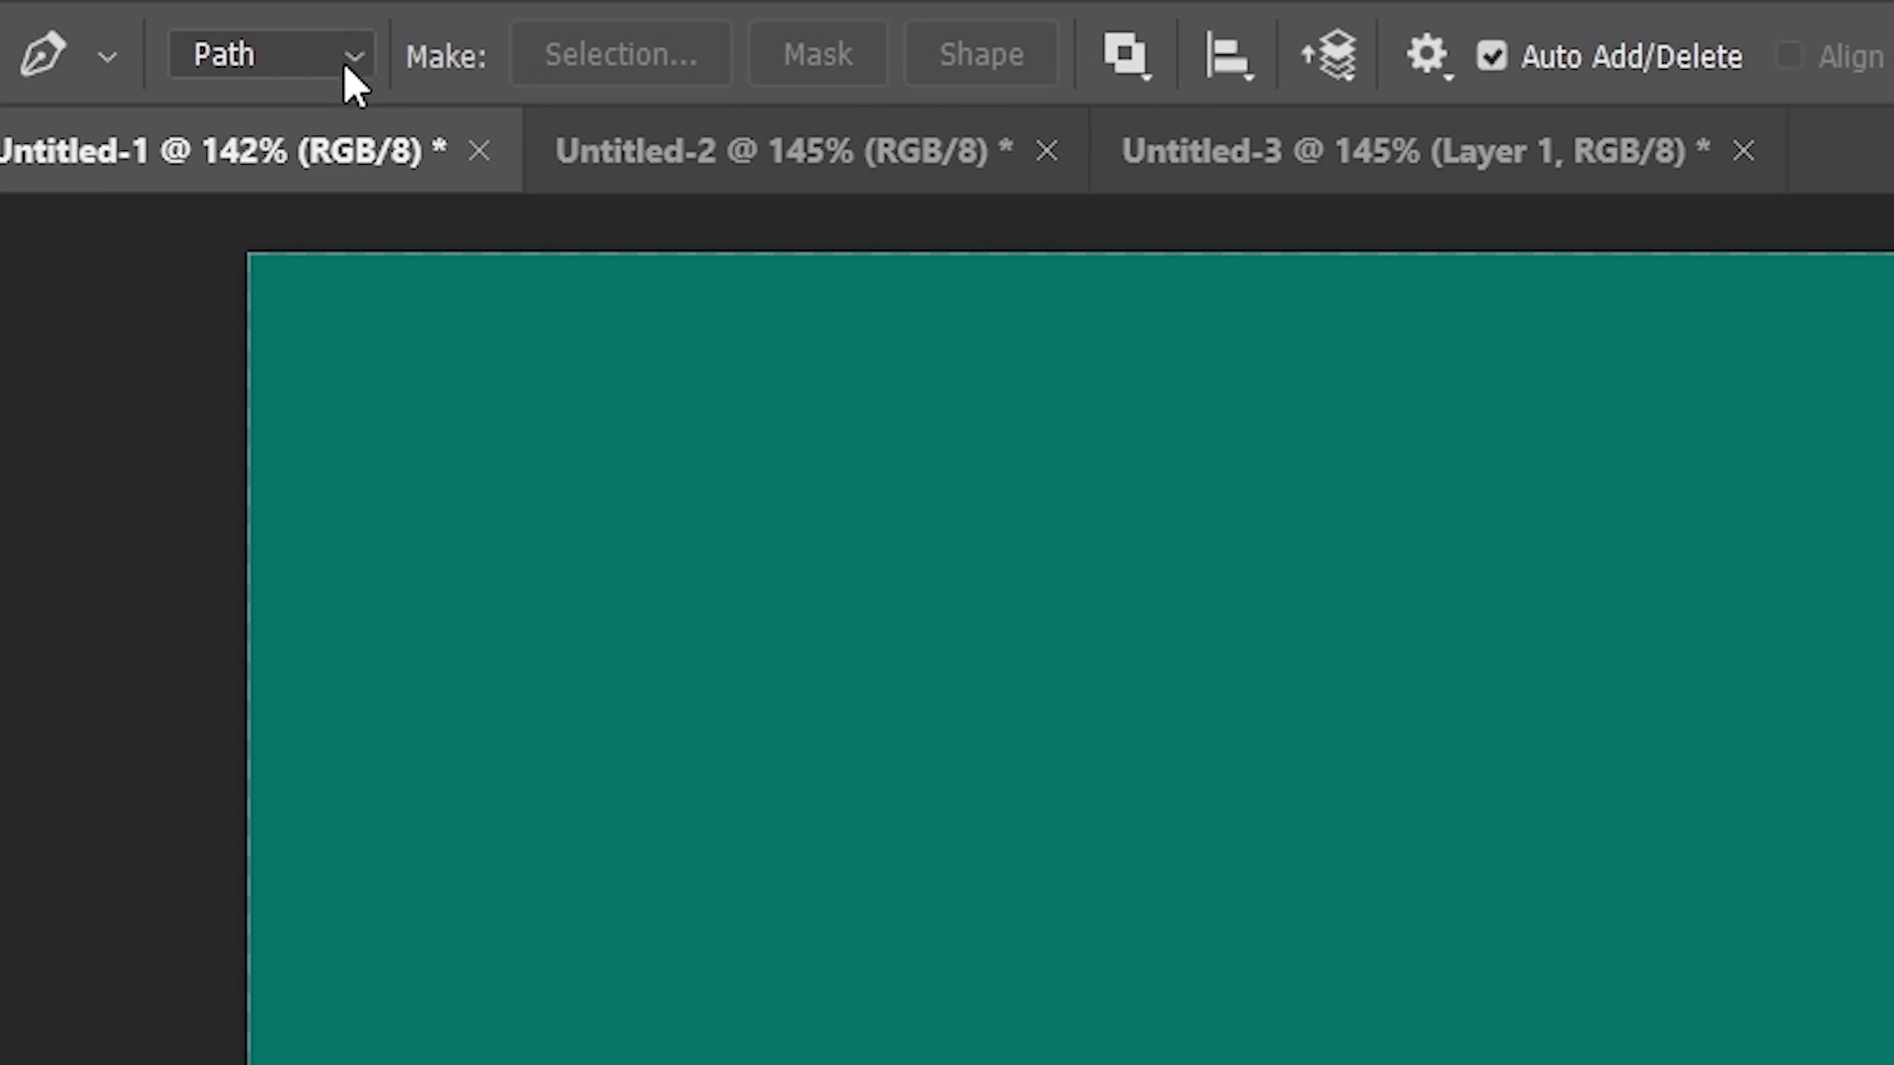
Step: Switch the Pen tool's mode to Shape and back to Path
{"action": "left_click", "coordinate": [318, 54]}
{"action": "left_click", "coordinate": [313, 87]}
{"action": "left_click", "coordinate": [276, 55]}
{"action": "left_click", "coordinate": [255, 155]}
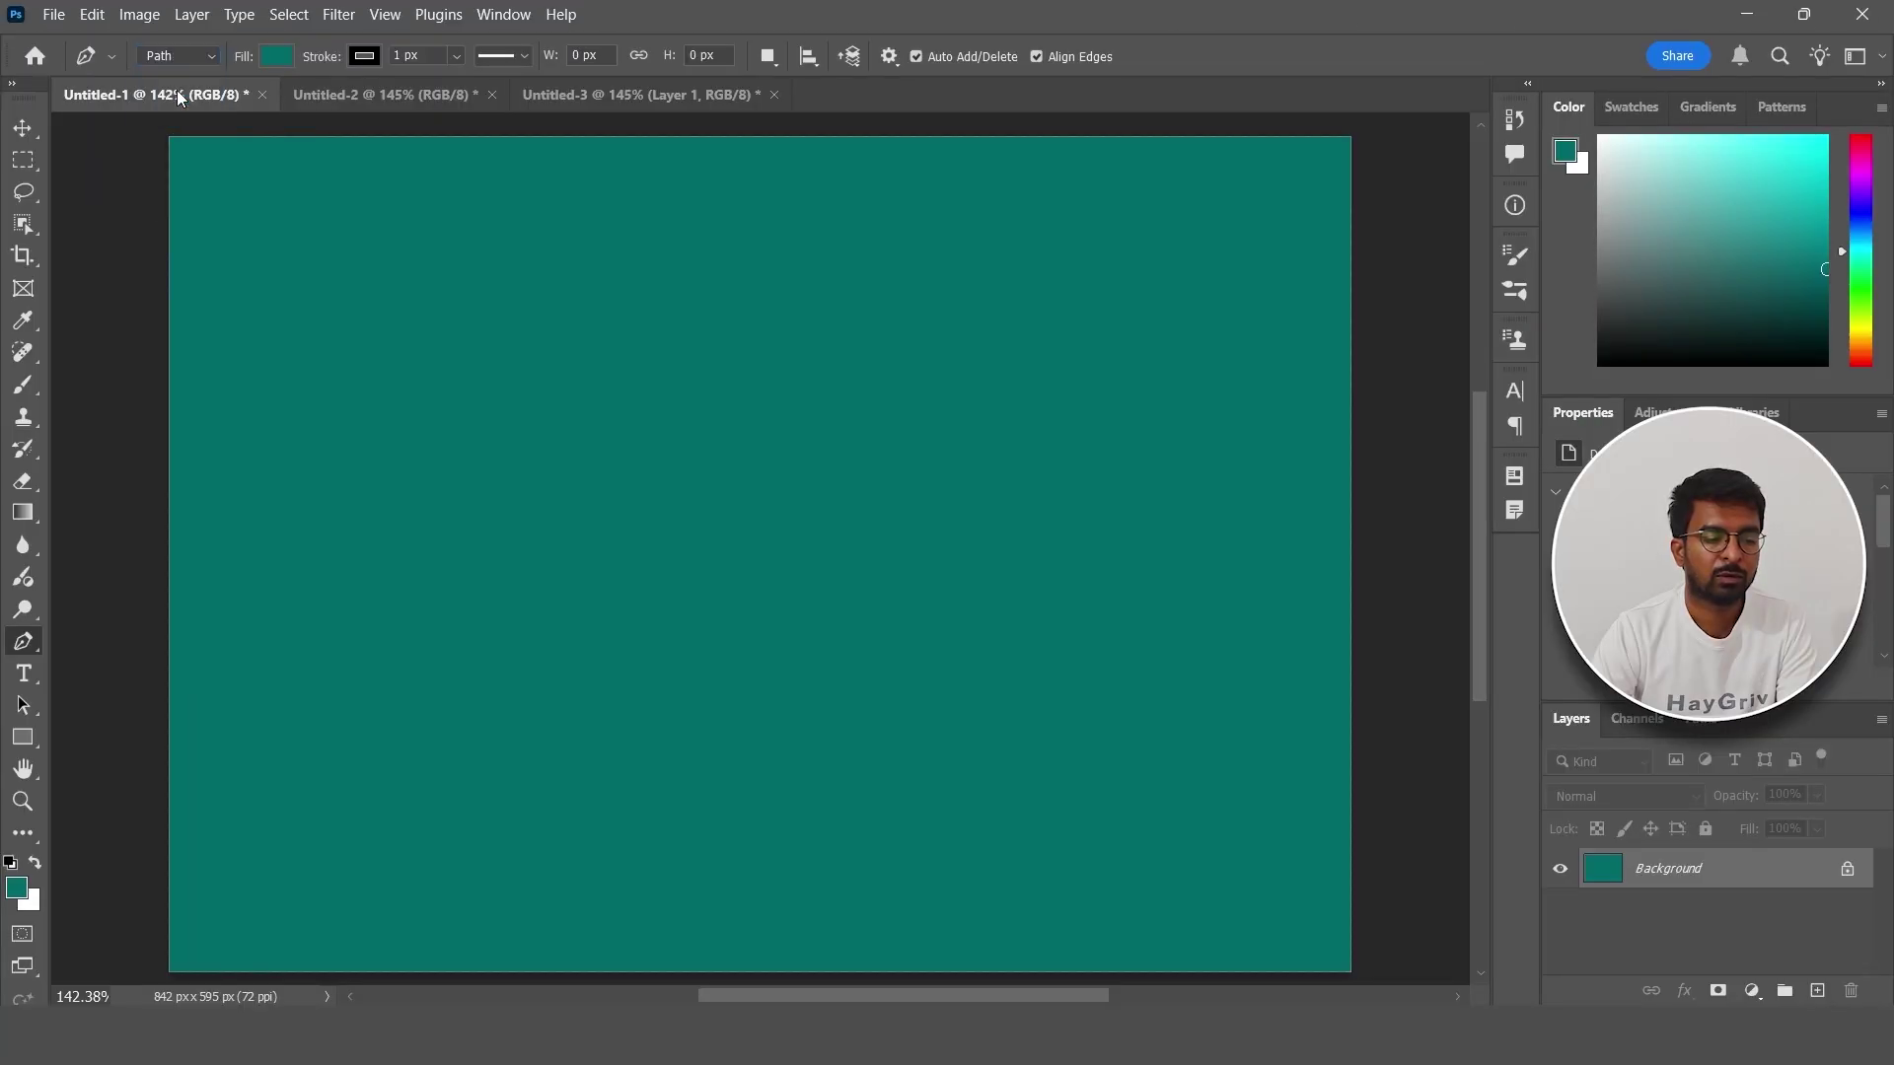
Step: Switch from the Pen tool to the Freeform Pen tool
{"action": "right_click", "coordinate": [29, 637]}
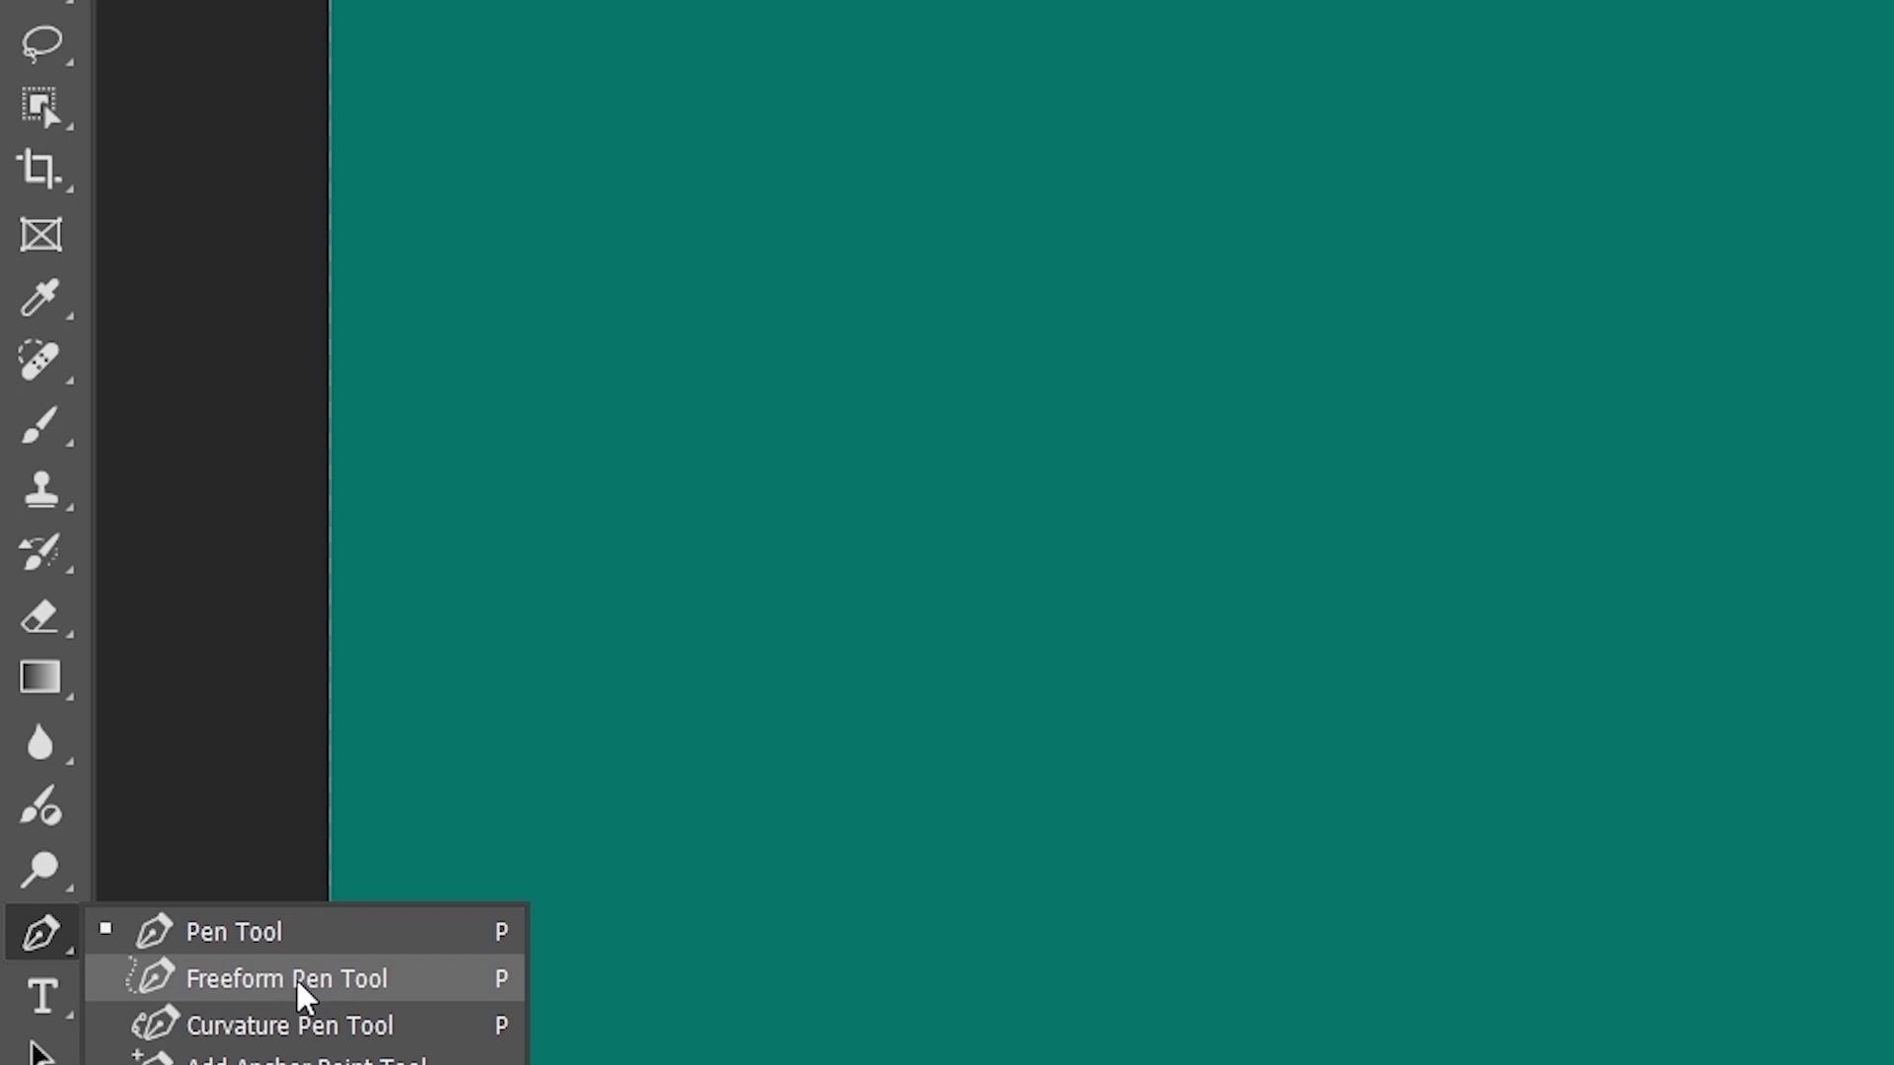
{"action": "left_click", "coordinate": [298, 984]}
{"action": "right_click", "coordinate": [40, 933]}
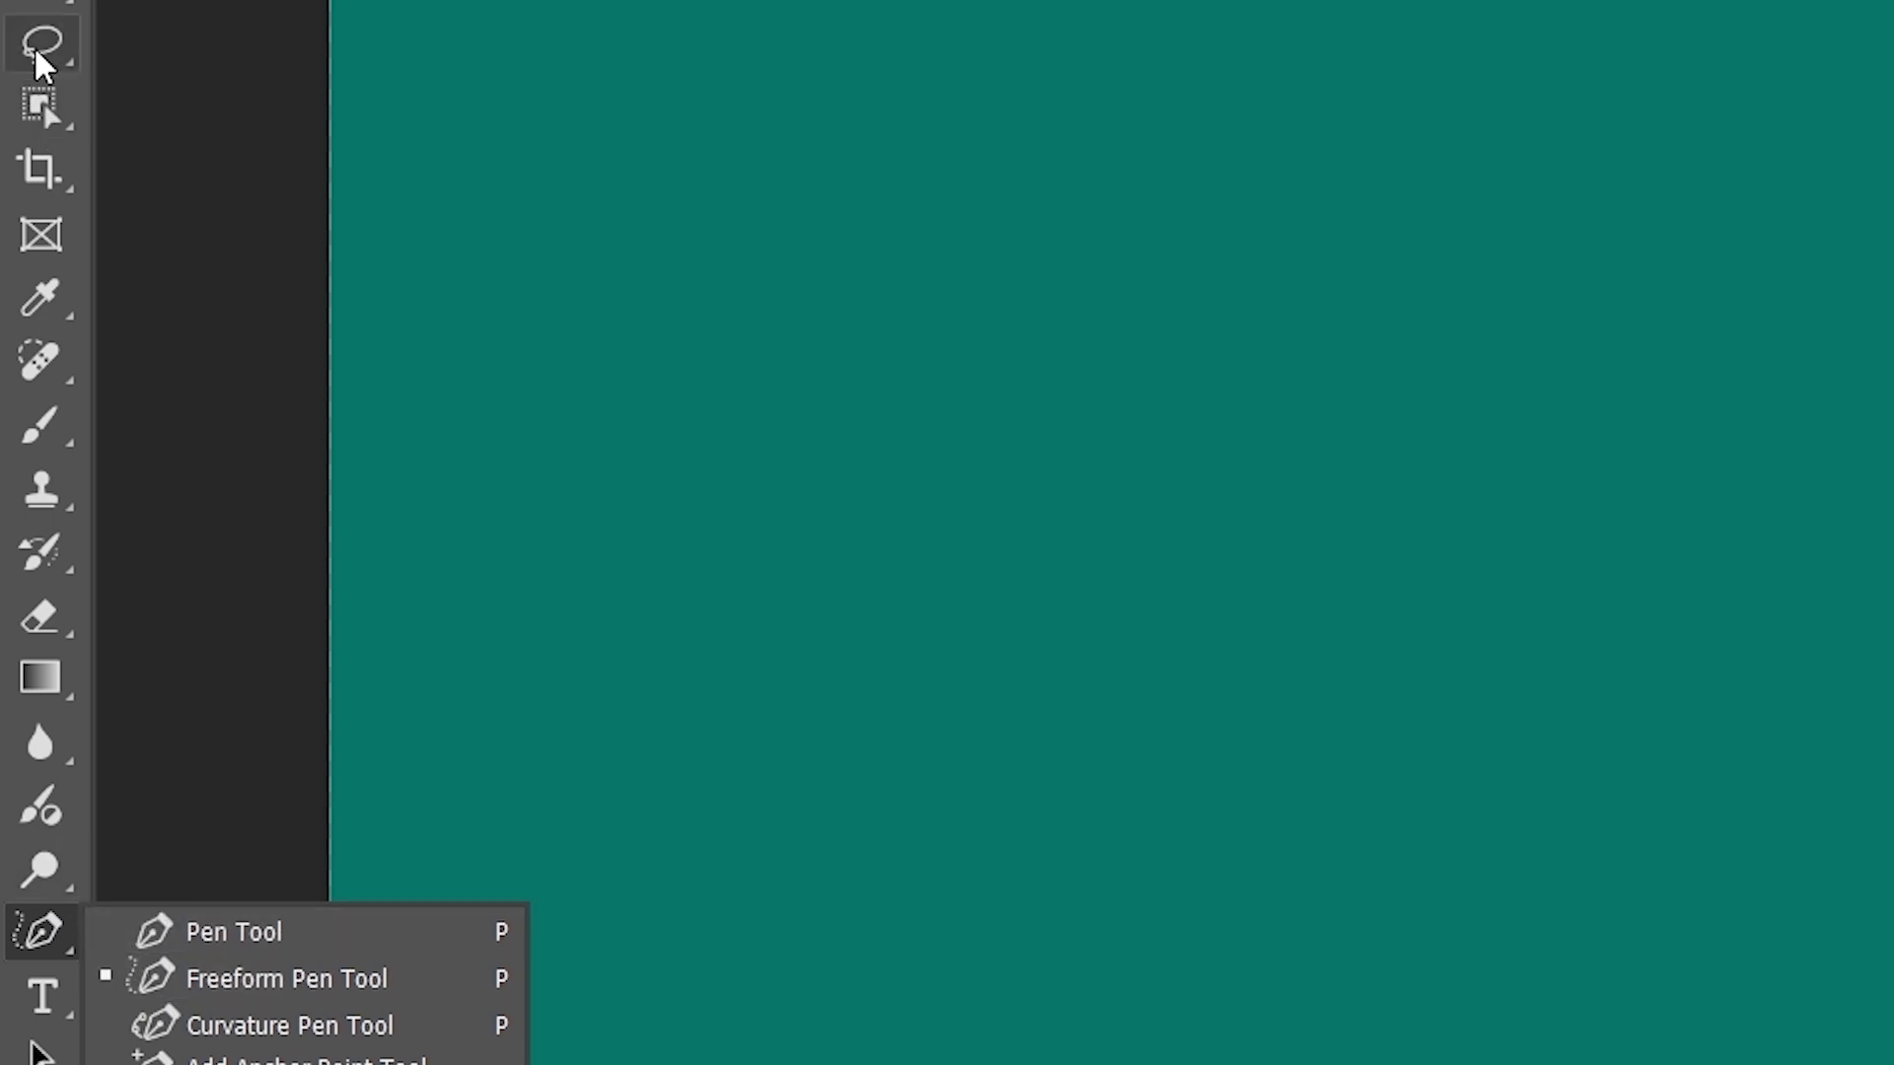
Step: Draw a freehand selection across the canvas with the Lasso tool and deselect it
{"action": "right_click", "coordinate": [47, 61]}
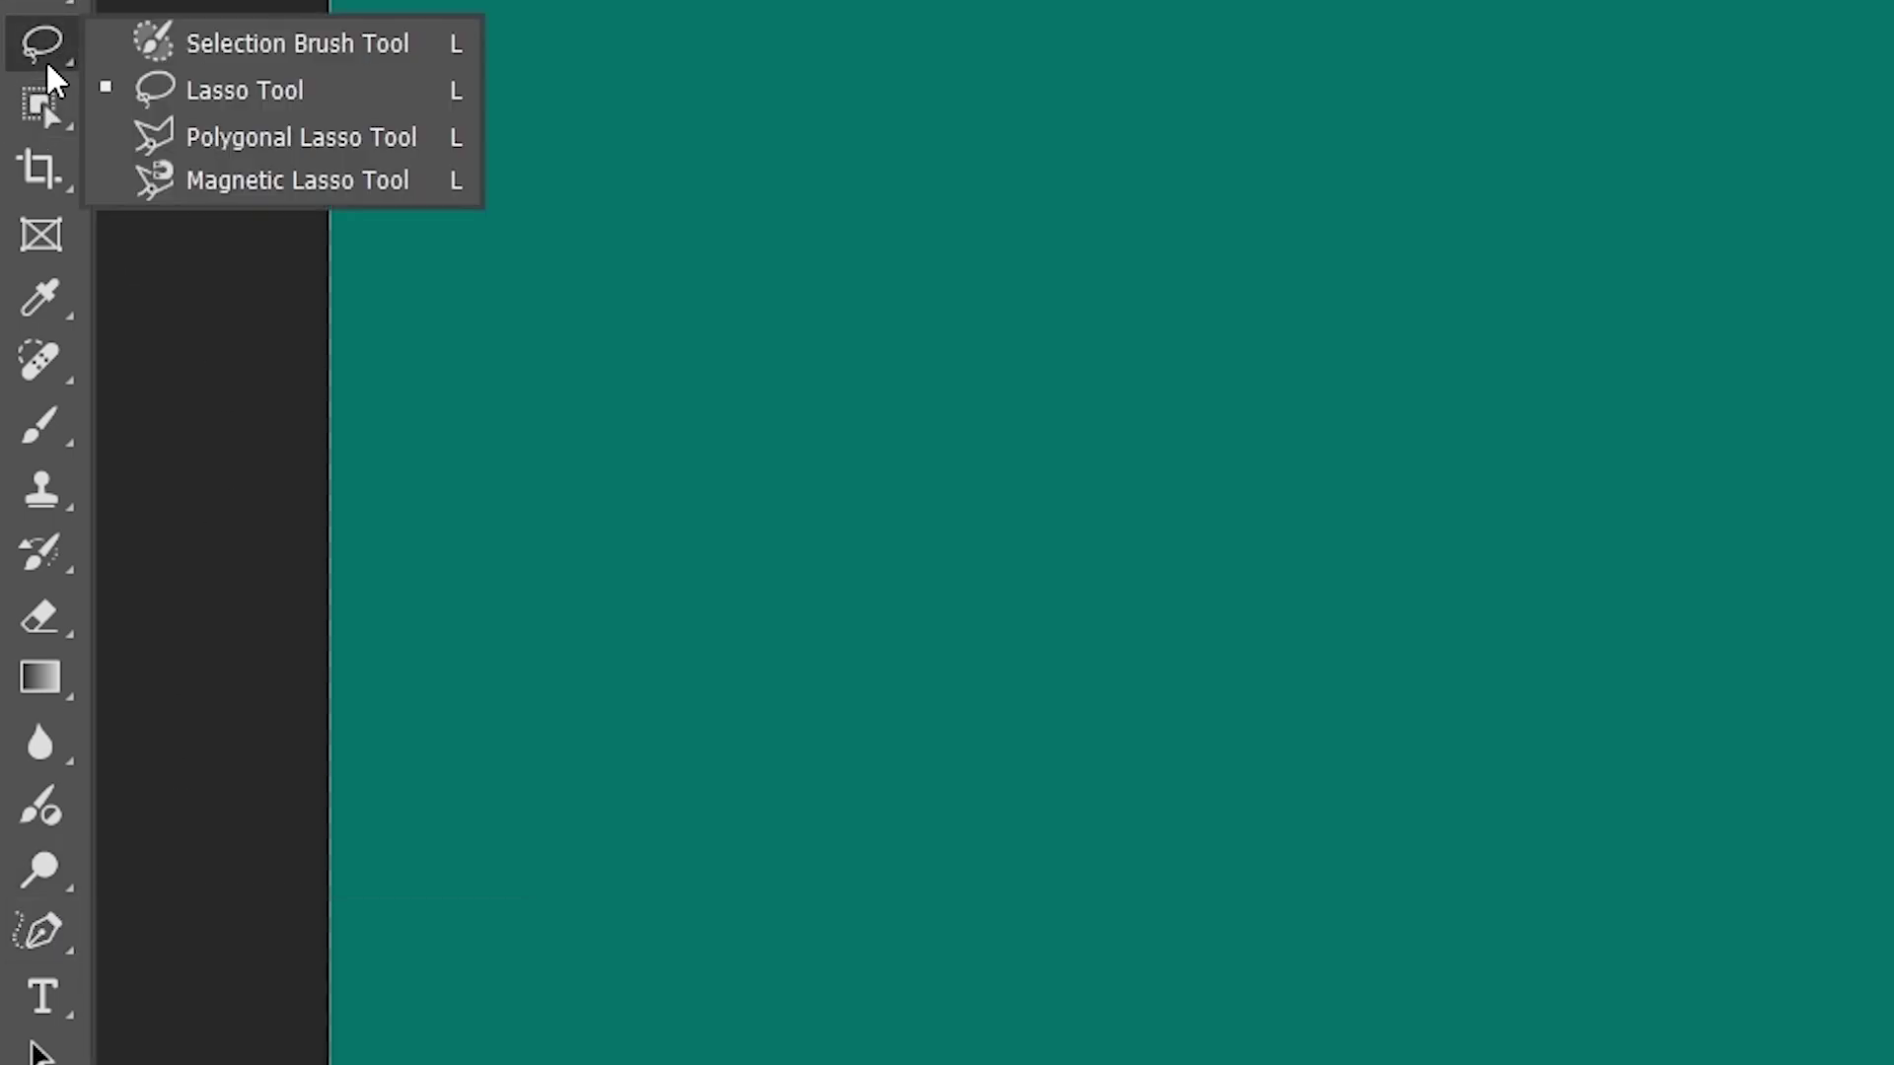
{"action": "left_click", "coordinate": [165, 91]}
{"action": "left_click_drag", "start_coordinate": [685, 241], "coordinate": [911, 544]}
{"action": "mouse_move", "coordinate": [719, 542]}
{"action": "left_mouse_down"}
{"action": "mouse_move", "coordinate": [802, 672]}
{"action": "mouse_move", "coordinate": [1103, 381]}
{"action": "mouse_move", "coordinate": [1403, 505]}
{"action": "left_mouse_up"}
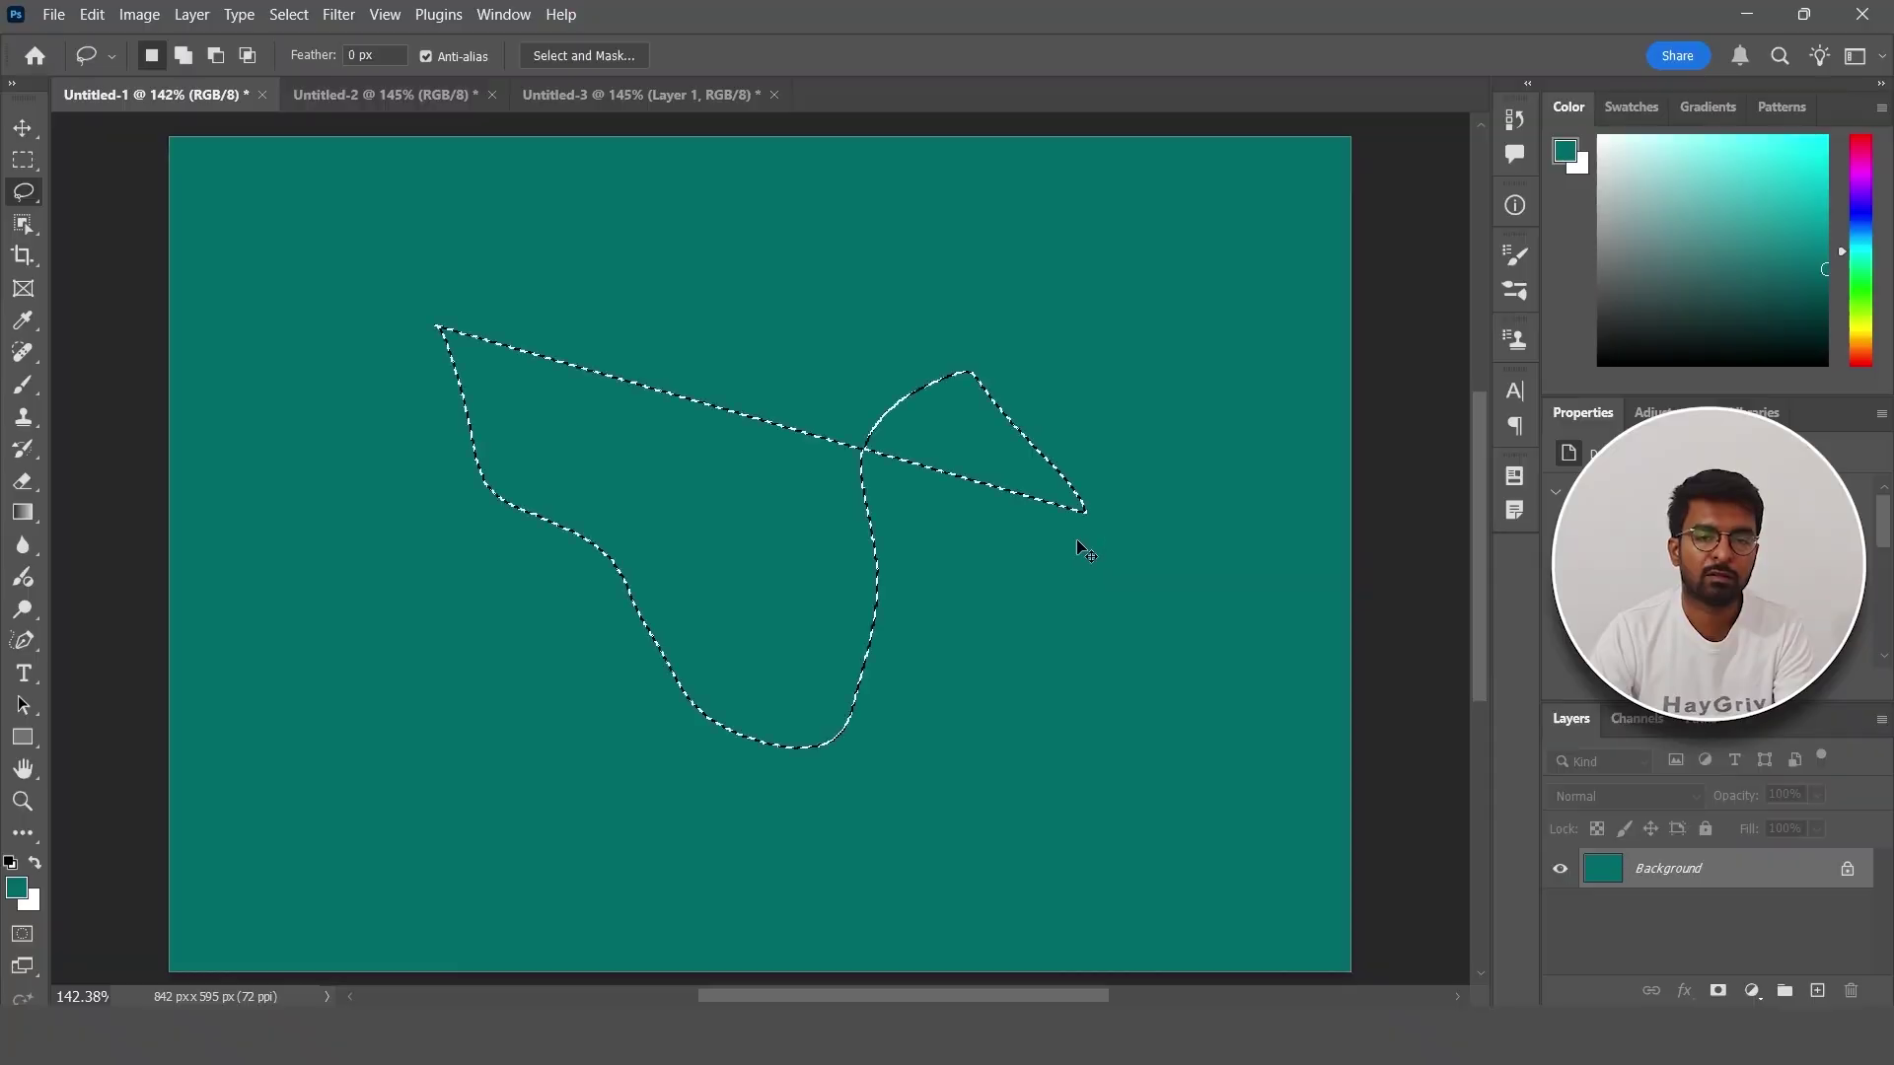
{"action": "key", "text": "ctrl+d"}
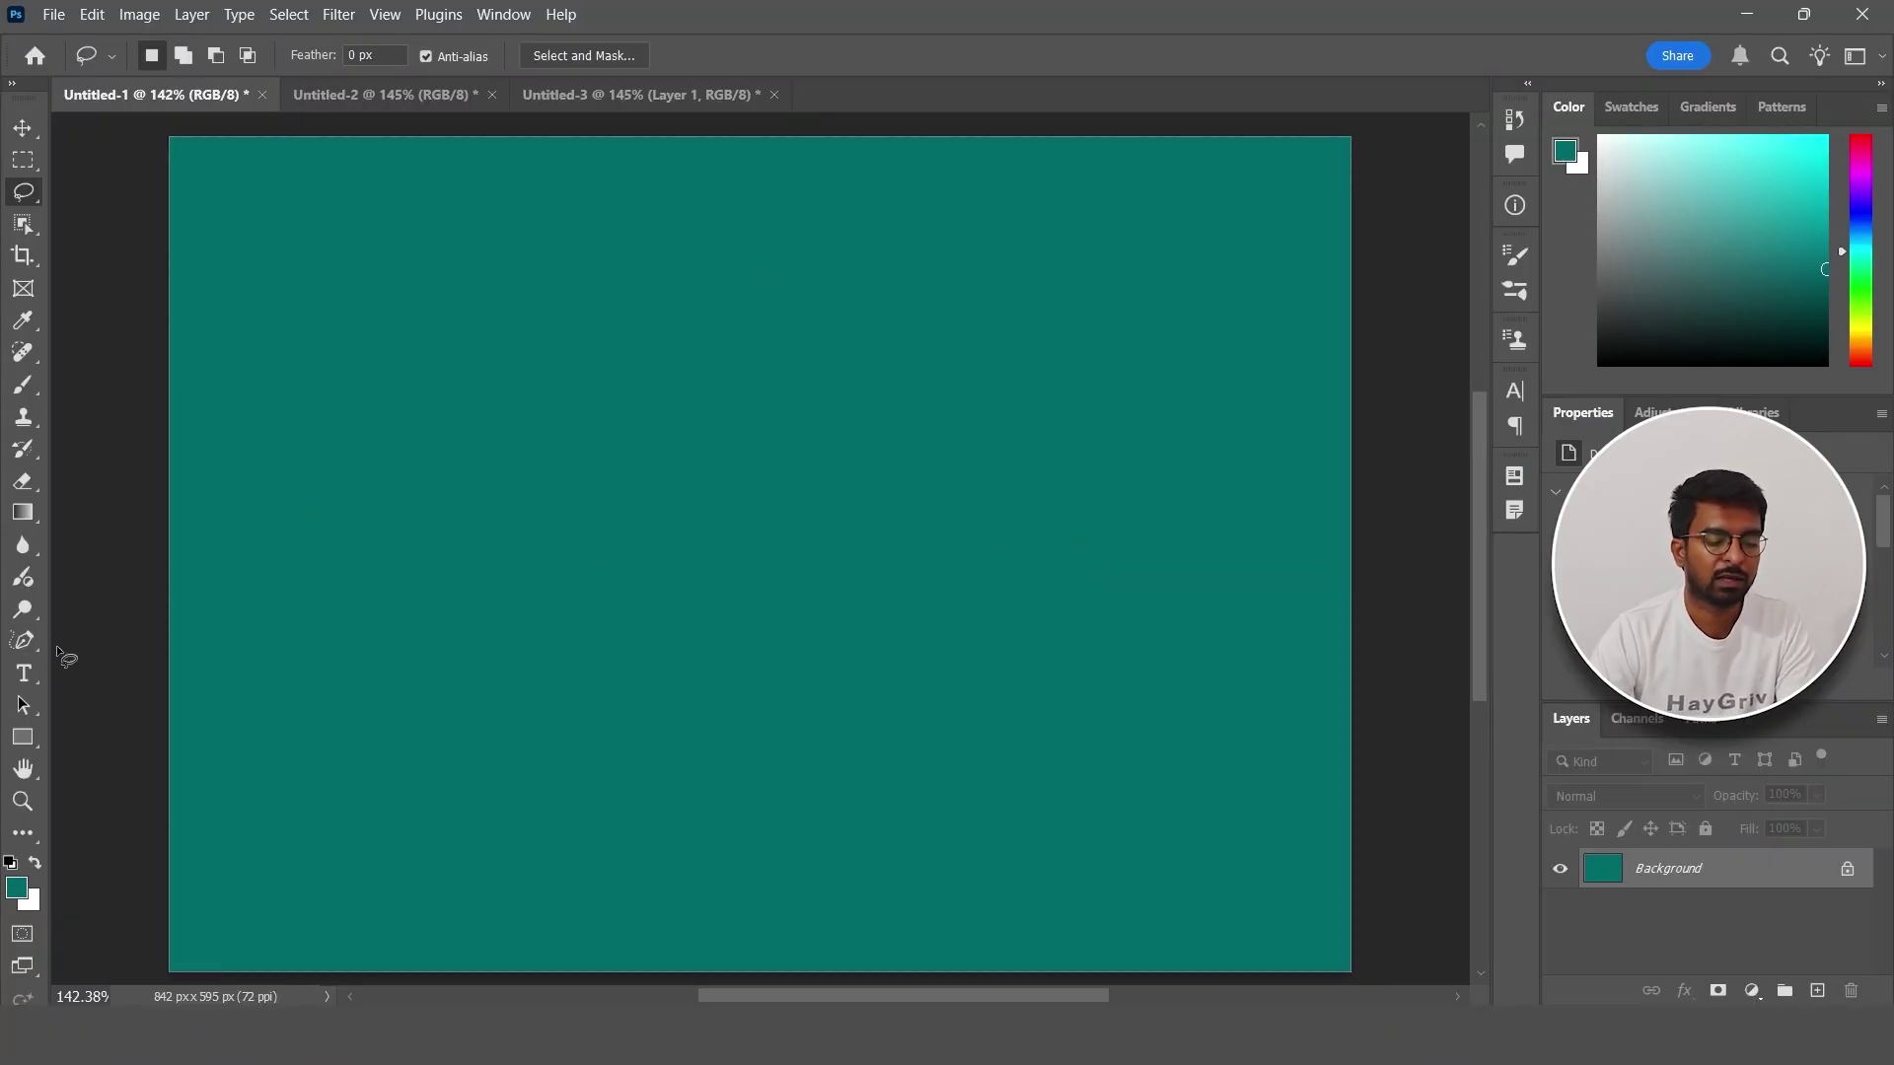
Step: Draw an open curved path with the Freeform Pen tool, add an anchor point on it, and undo both
{"action": "left_click_drag", "start_coordinate": [22, 640], "coordinate": [177, 671]}
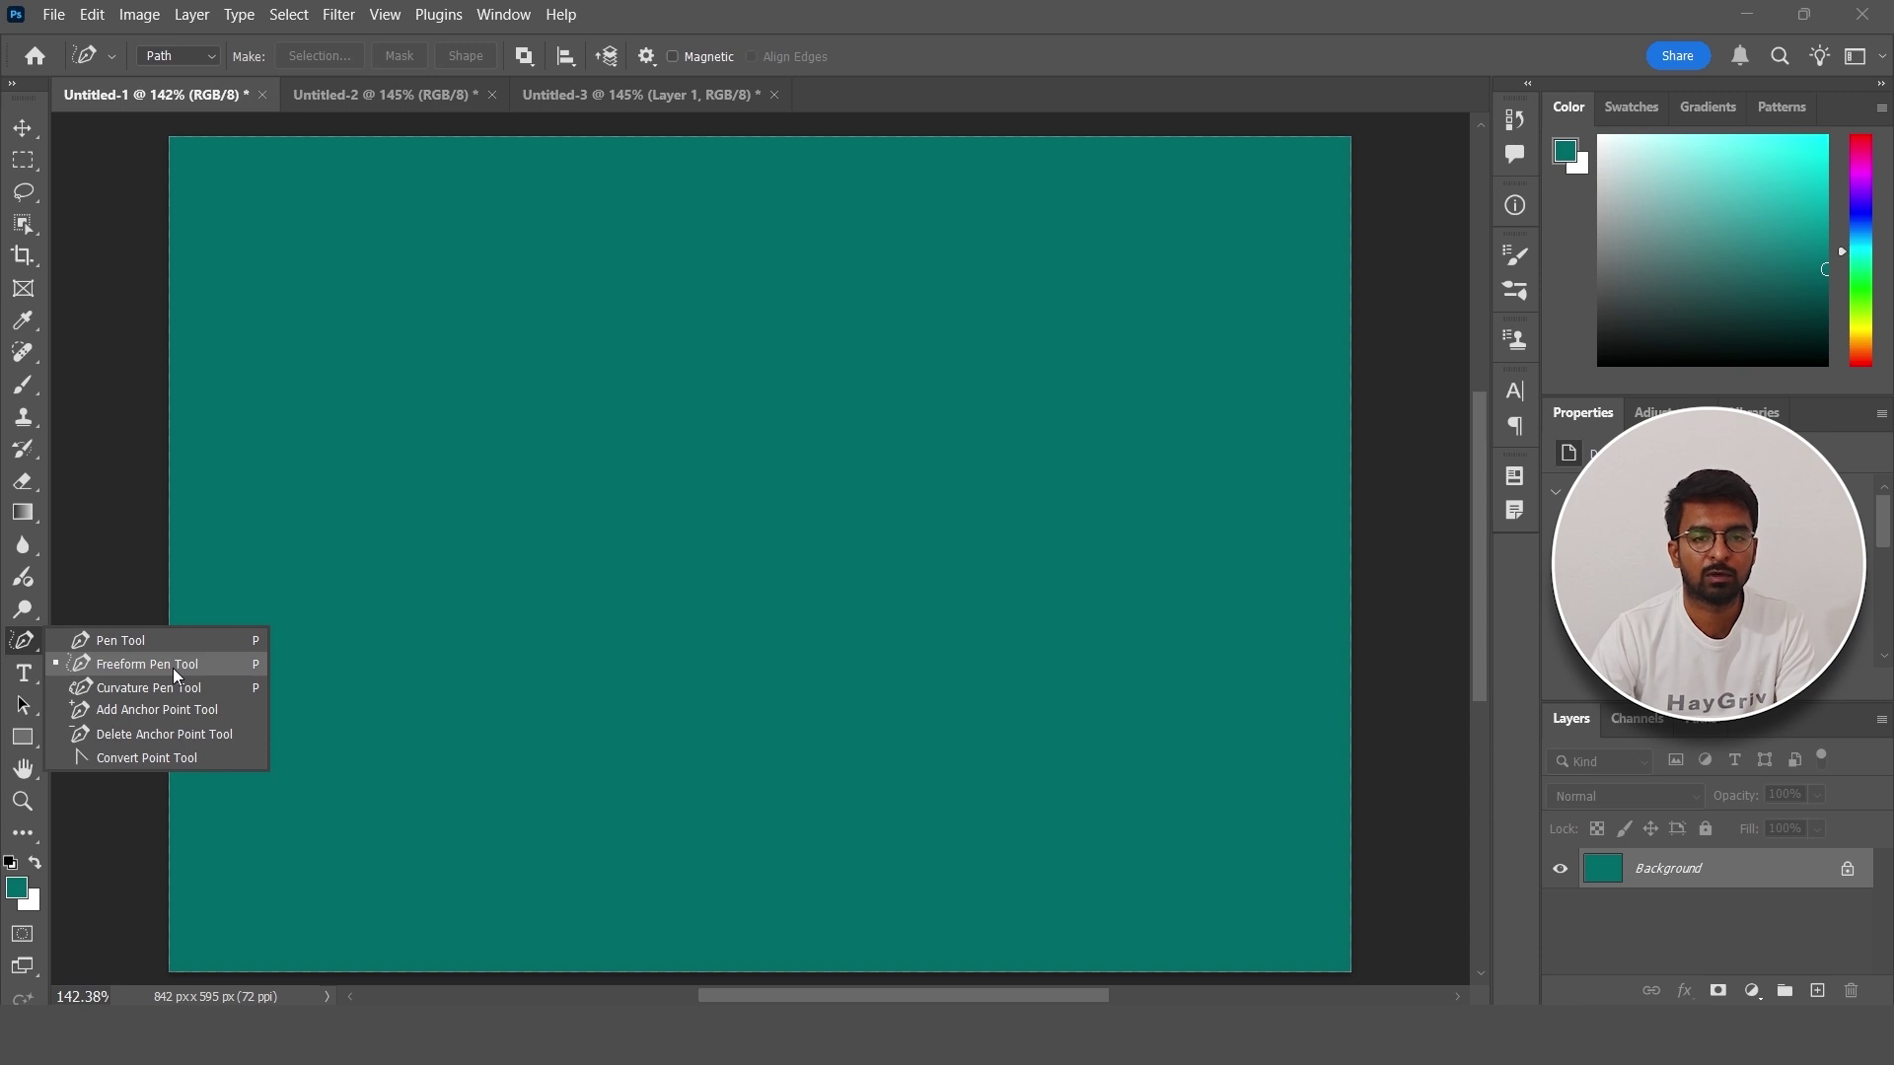
{"action": "left_click", "coordinate": [177, 671]}
{"action": "mouse_move", "coordinate": [379, 158]}
{"action": "left_mouse_down"}
{"action": "mouse_move", "coordinate": [523, 568]}
{"action": "mouse_move", "coordinate": [1421, 435]}
{"action": "mouse_move", "coordinate": [1488, 259]}
{"action": "left_mouse_up"}
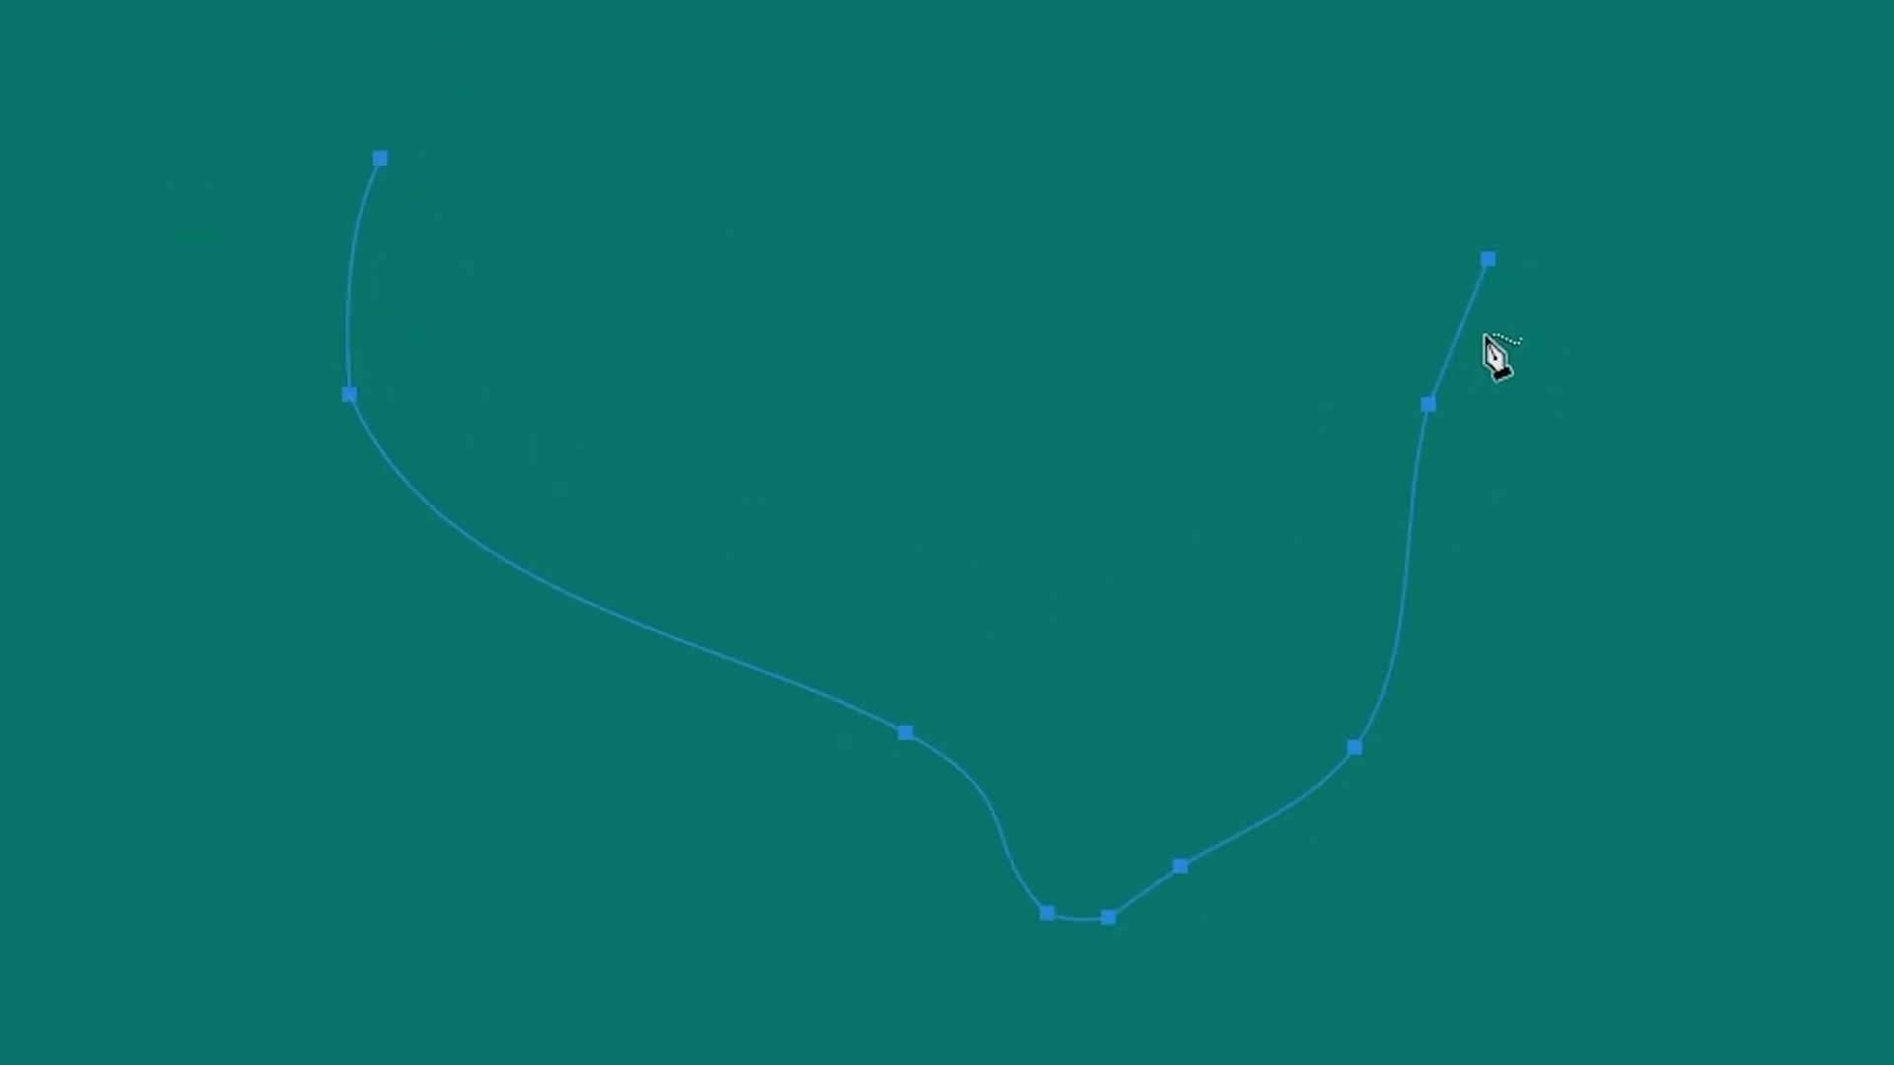
{"action": "left_click", "coordinate": [626, 619]}
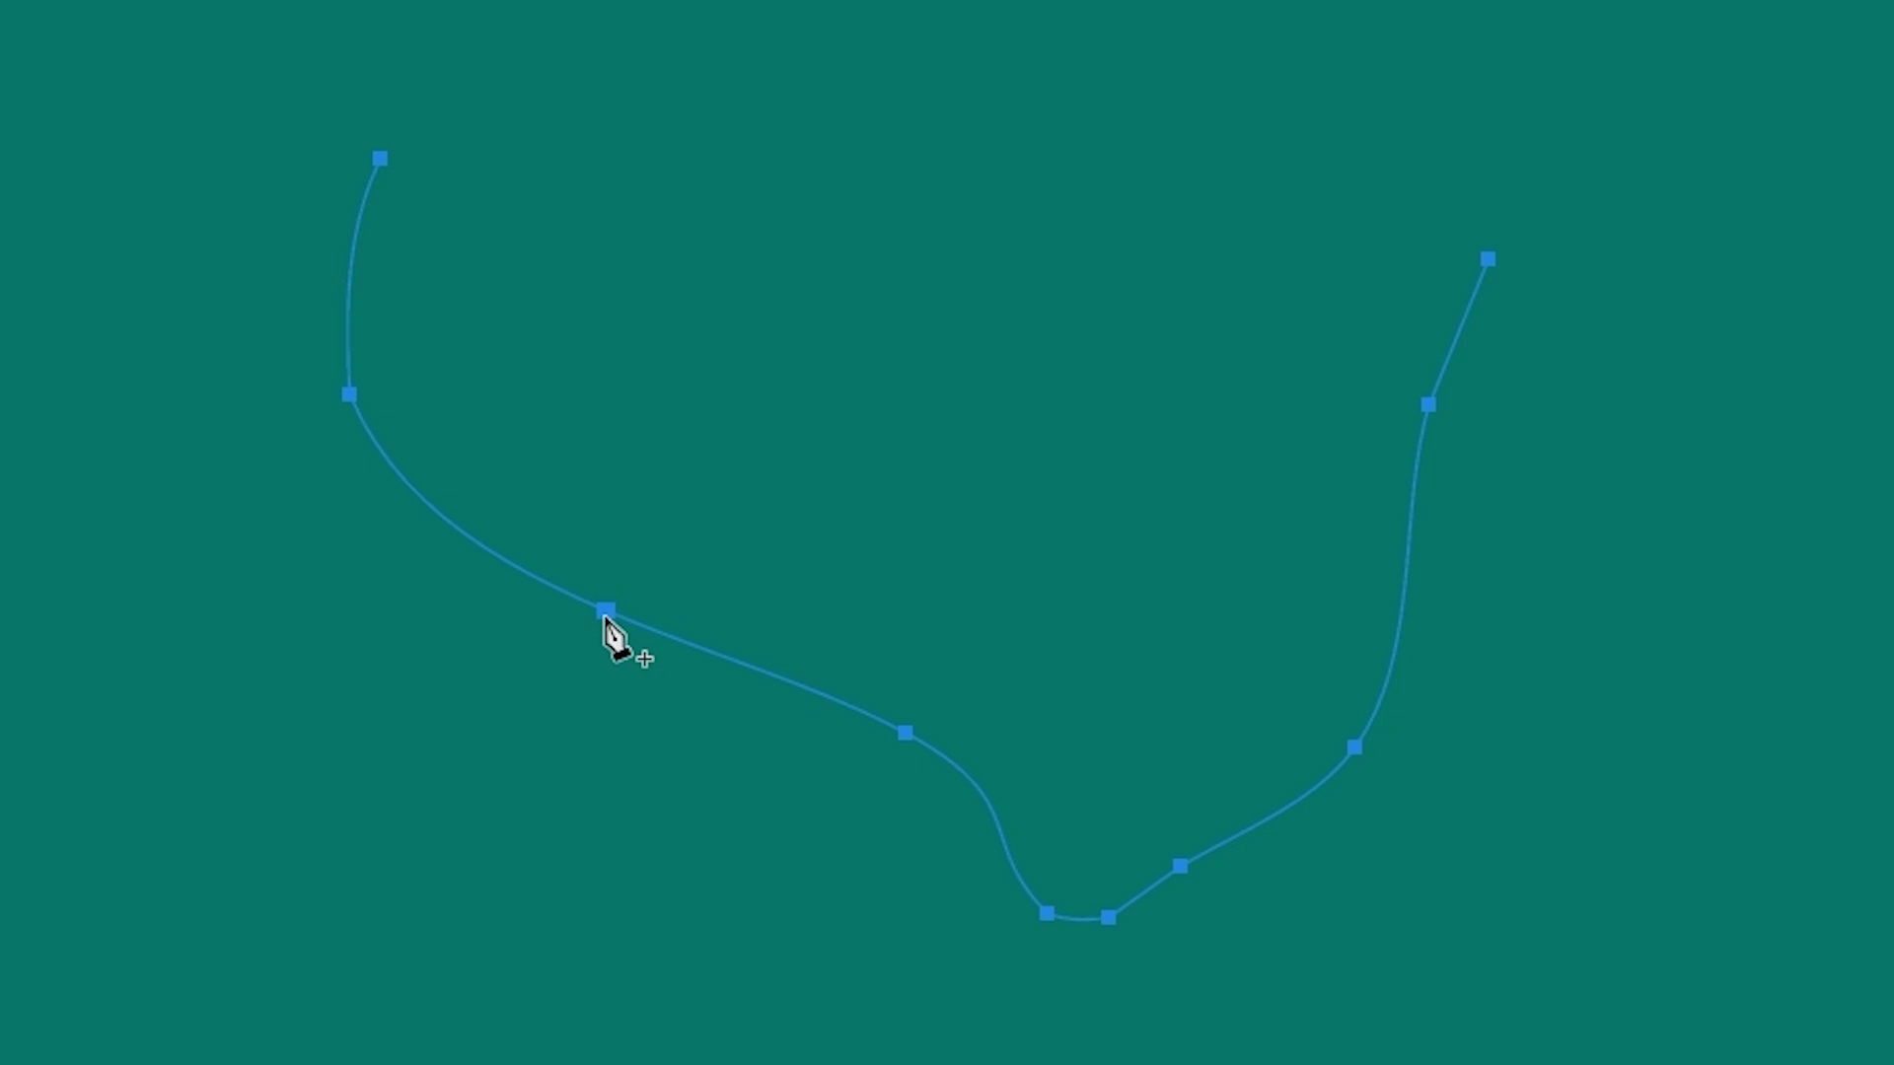
{"action": "key", "text": "ctrl+z"}
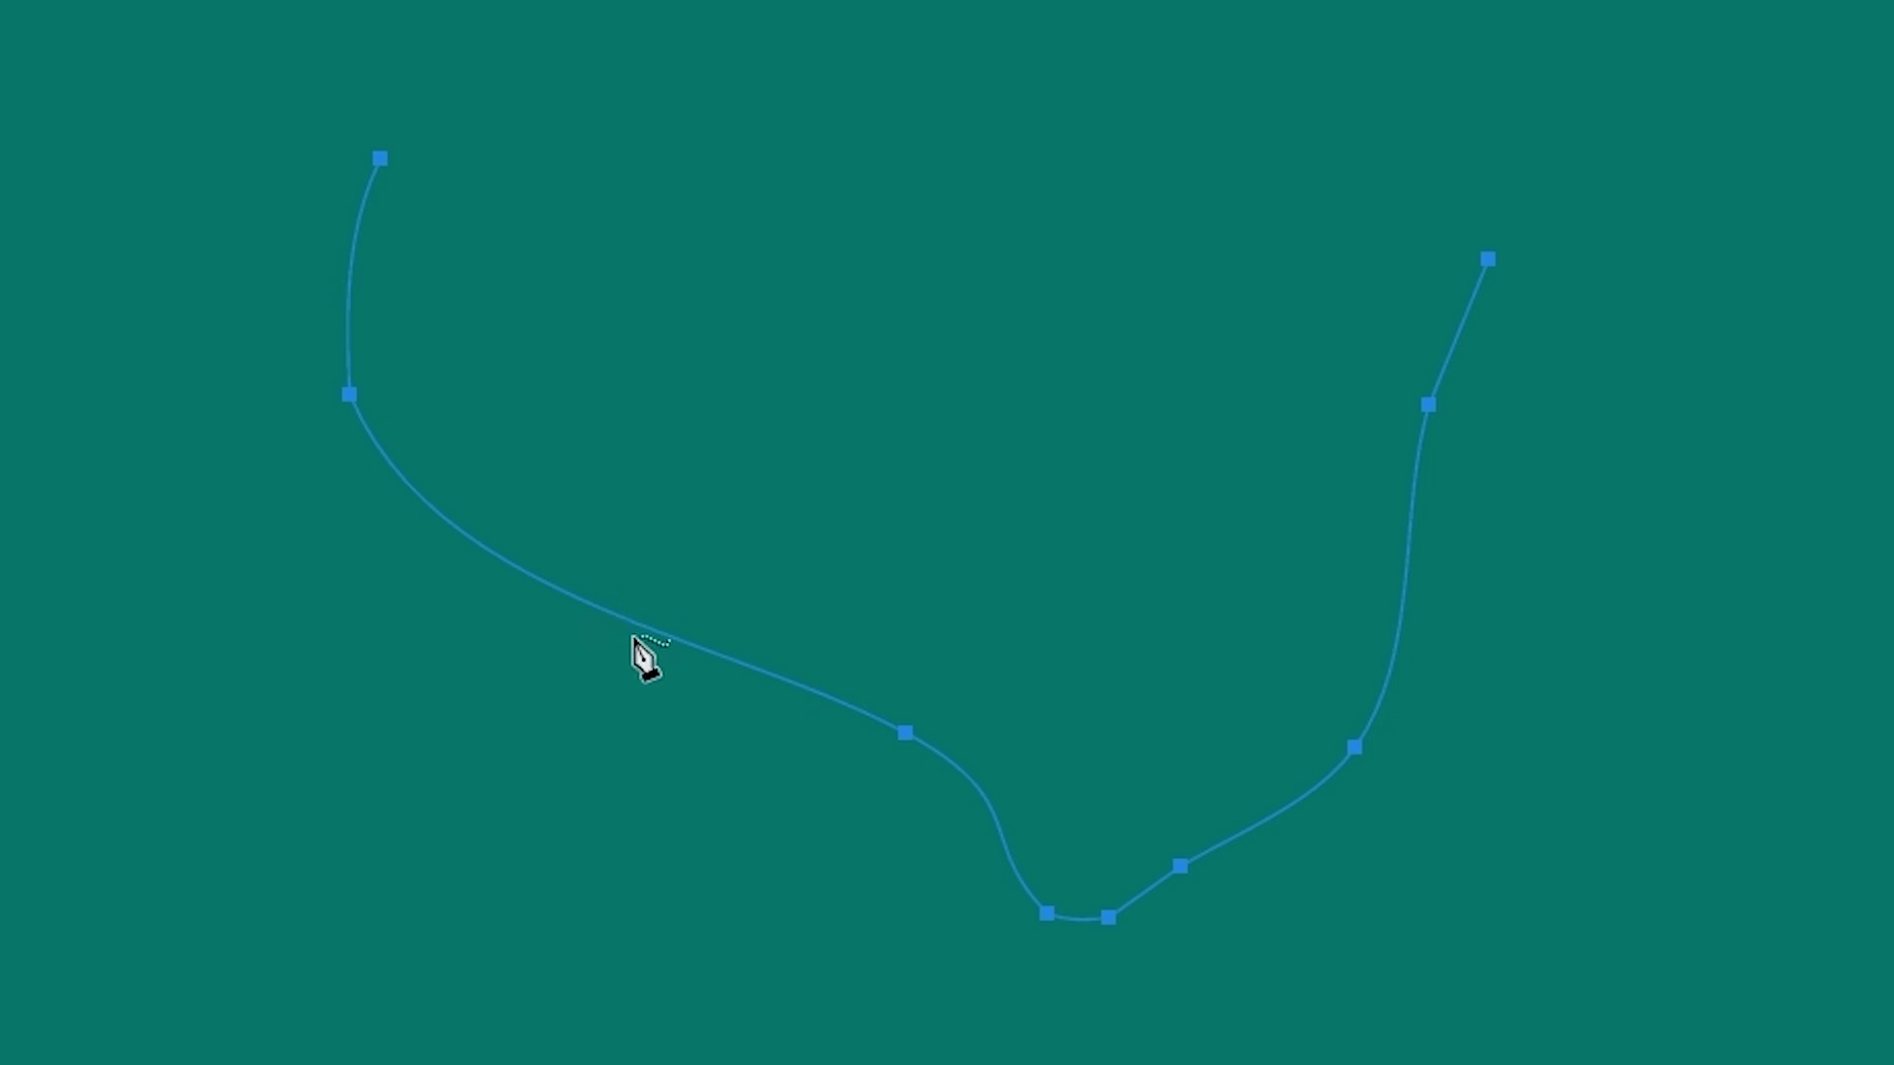
{"action": "key", "text": "ctrl+z"}
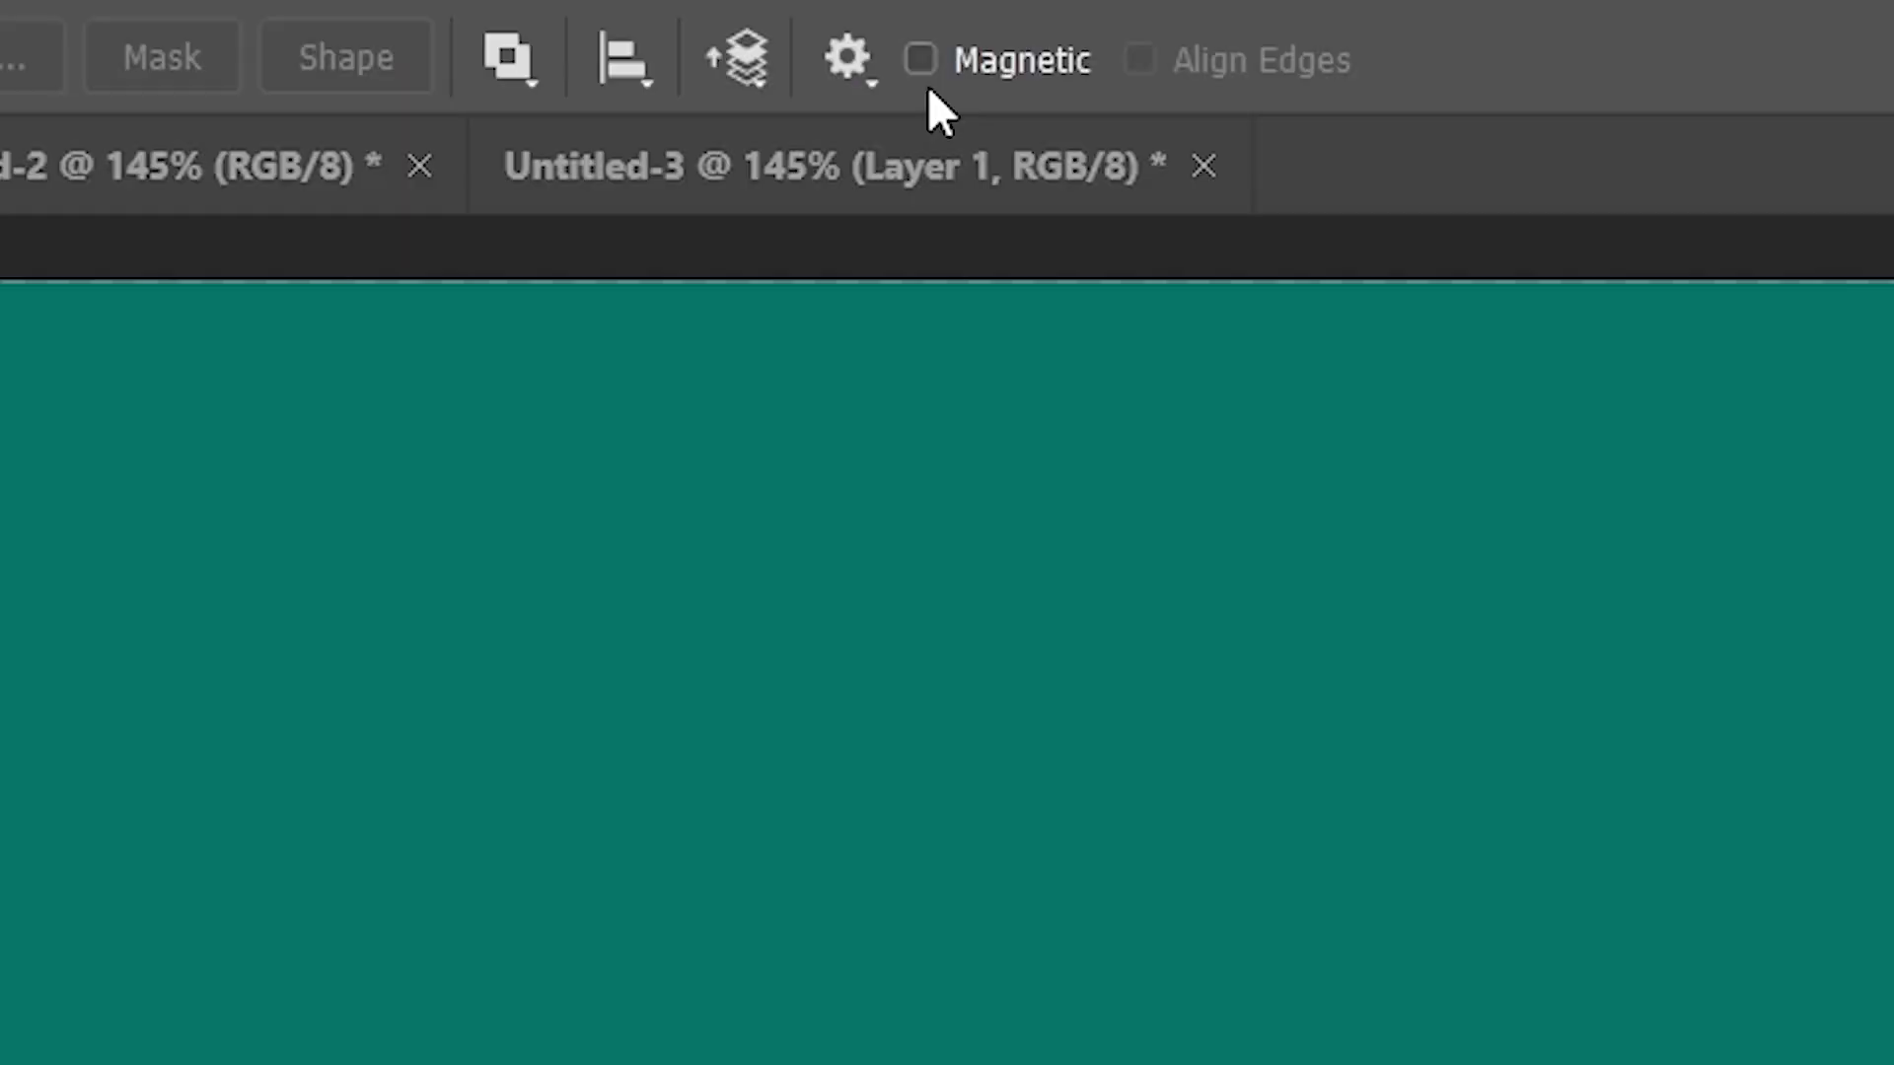
Step: Set the path display options to a thickness of 3 px and the colour Yellow
{"action": "left_click", "coordinate": [844, 71]}
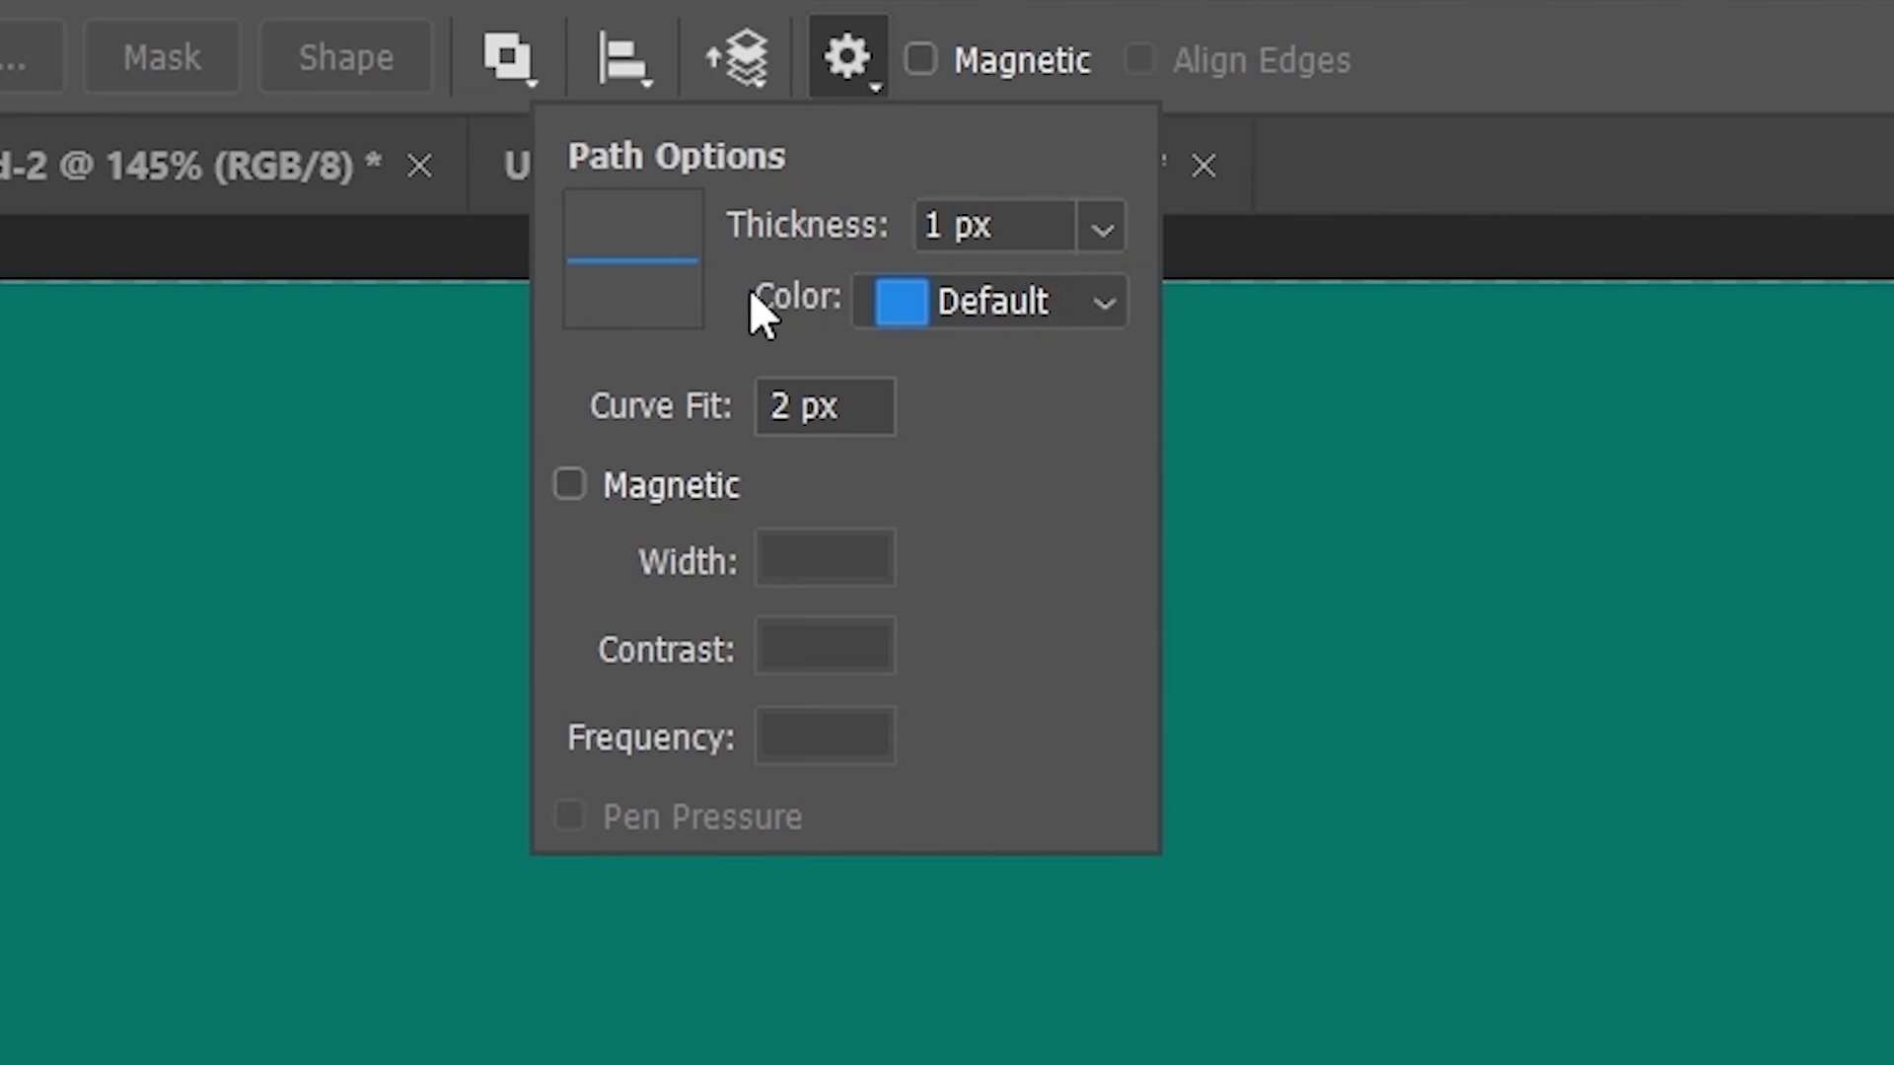
{"action": "left_click", "coordinate": [1089, 233]}
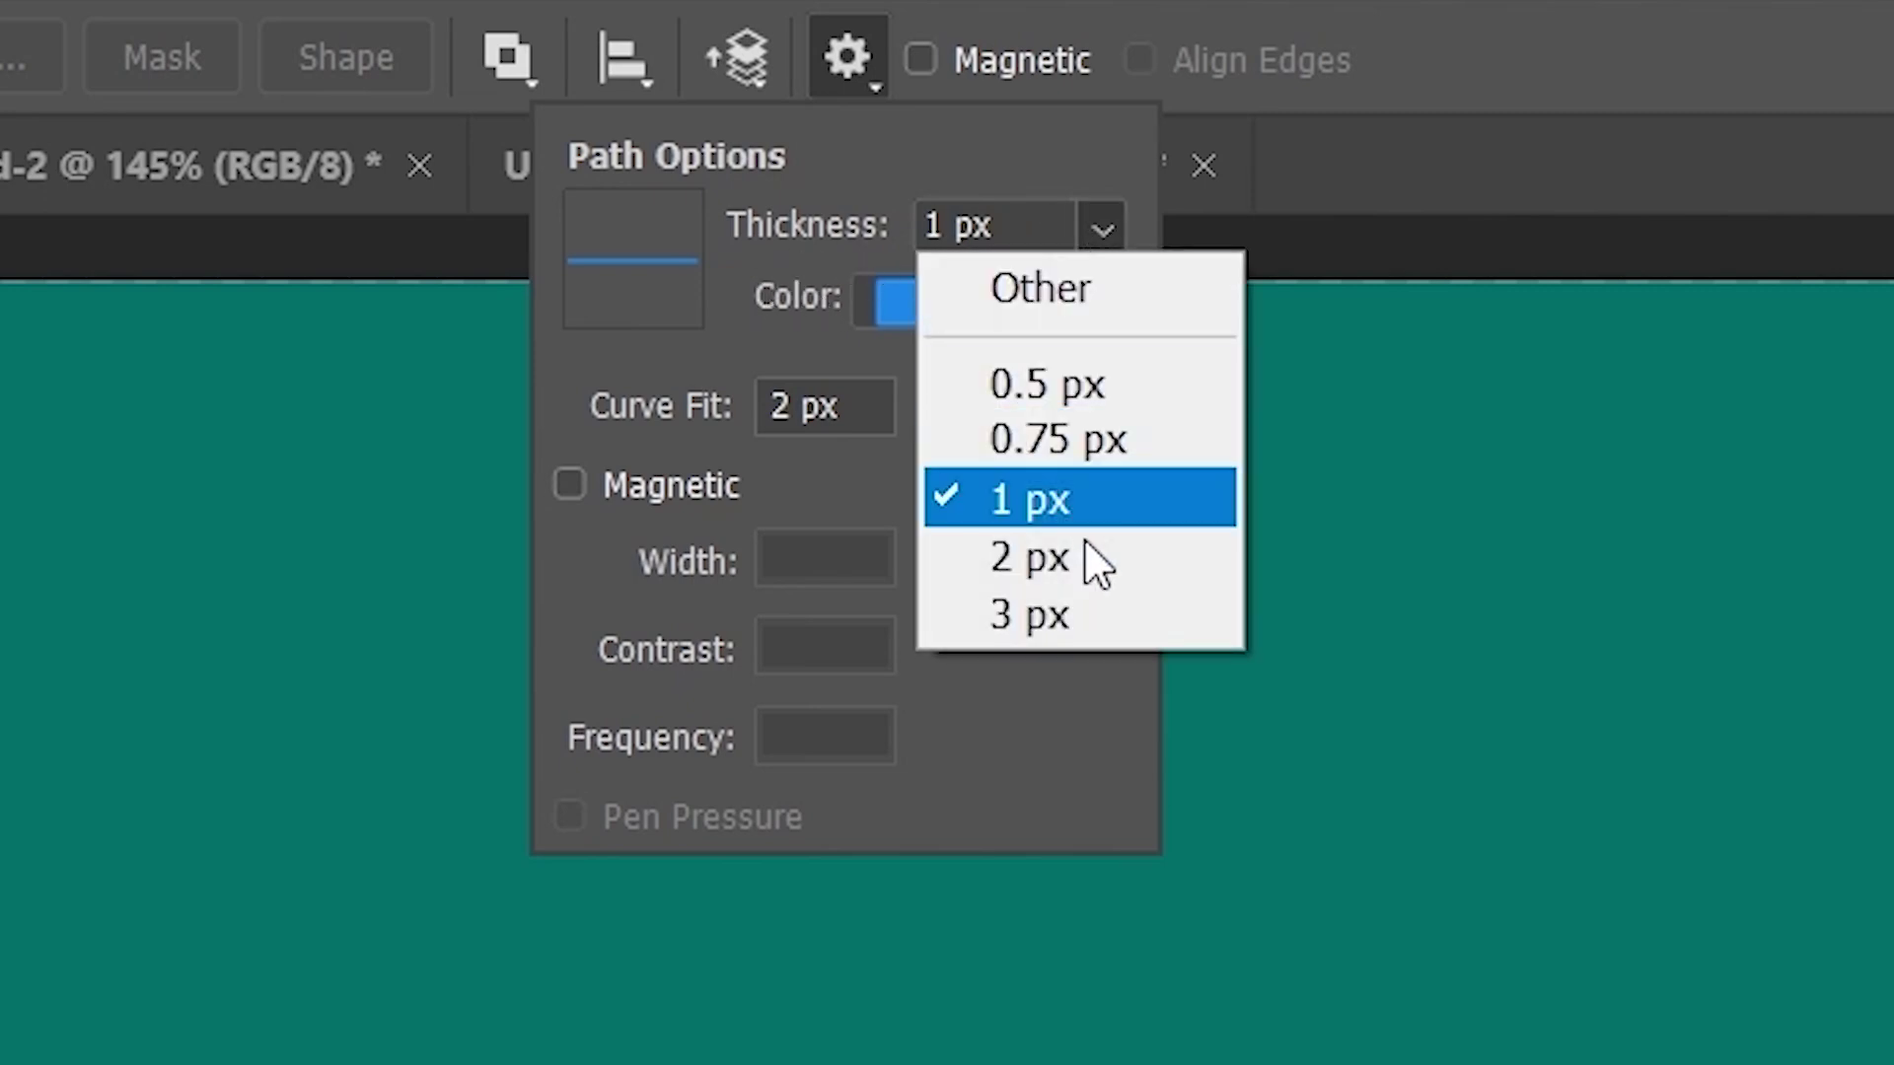
{"action": "left_click", "coordinate": [1095, 618]}
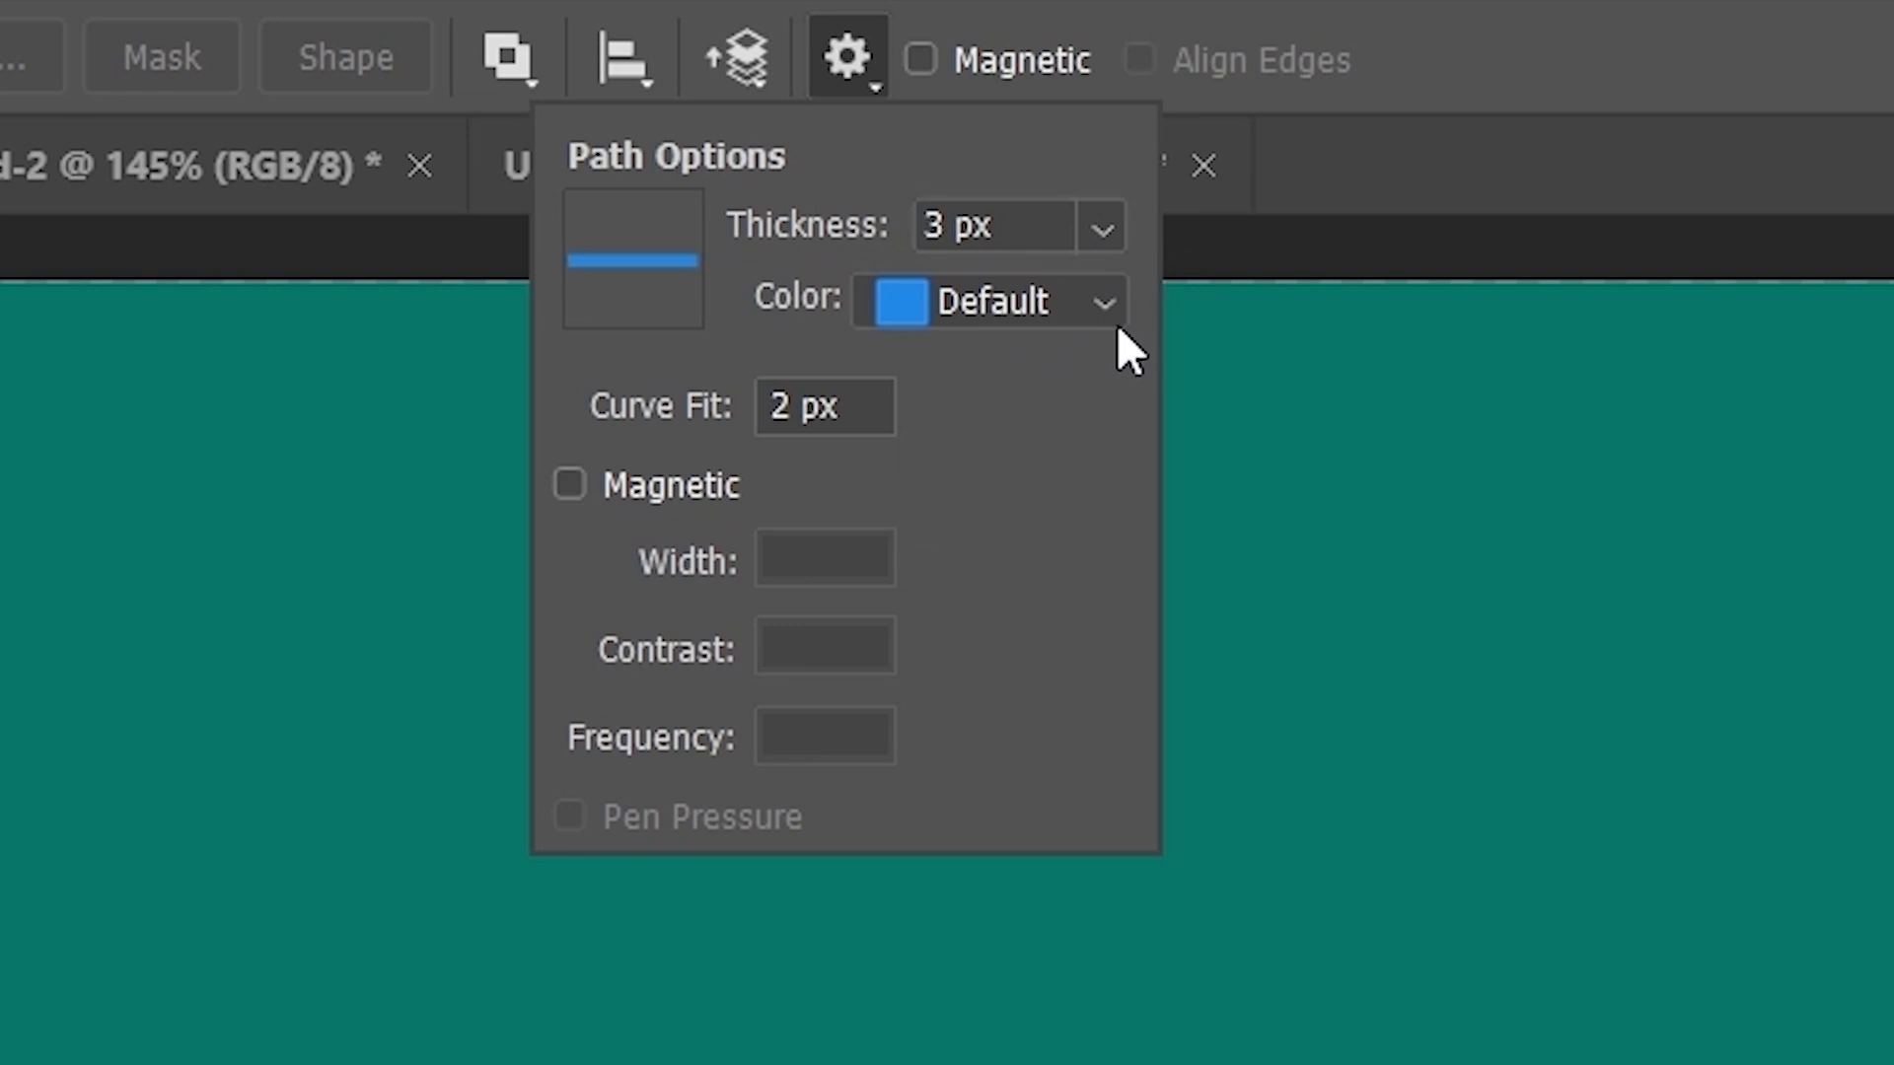
{"action": "left_click", "coordinate": [1052, 305]}
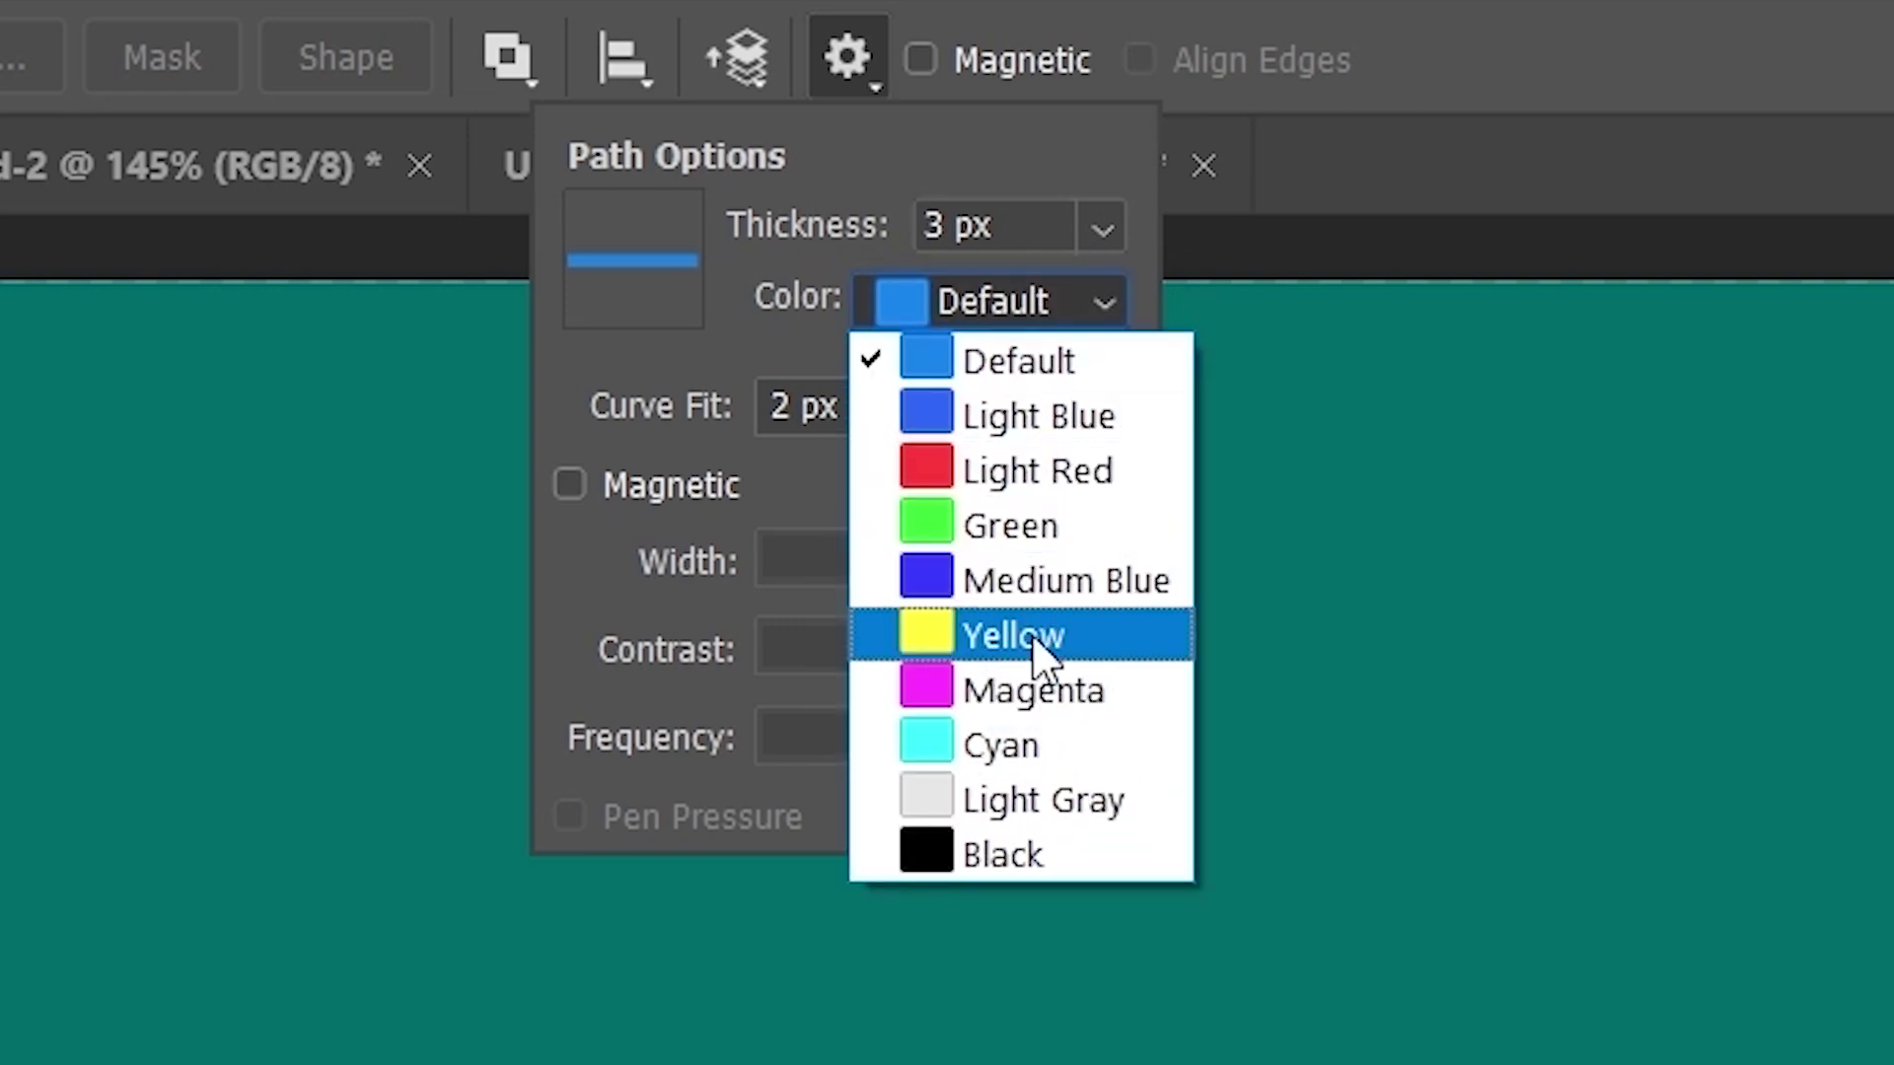
{"action": "left_click", "coordinate": [1032, 633]}
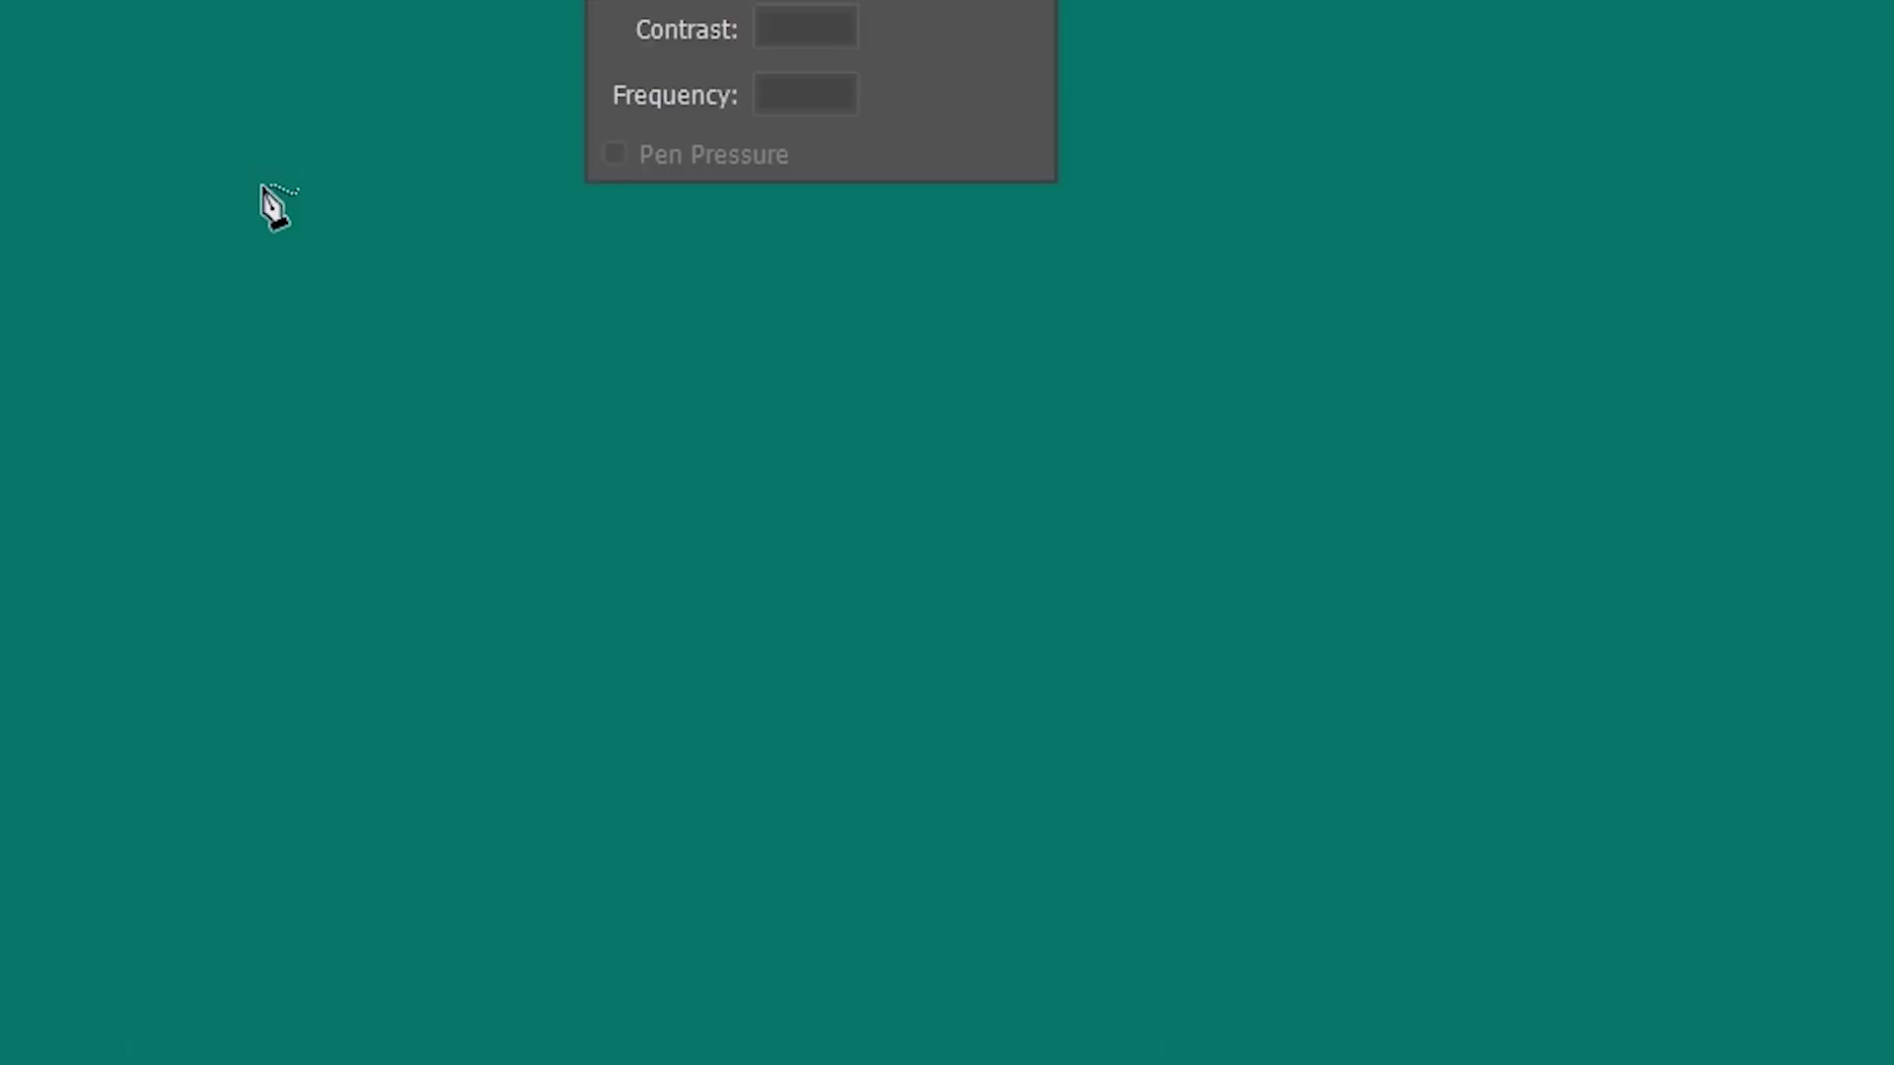
Step: Draw freehand test paths on the canvas with the Freeform Pen tool and remove them
{"action": "mouse_move", "coordinate": [265, 196]}
{"action": "left_mouse_down"}
{"action": "mouse_move", "coordinate": [897, 1015]}
{"action": "mouse_move", "coordinate": [1216, 664]}
{"action": "left_mouse_up"}
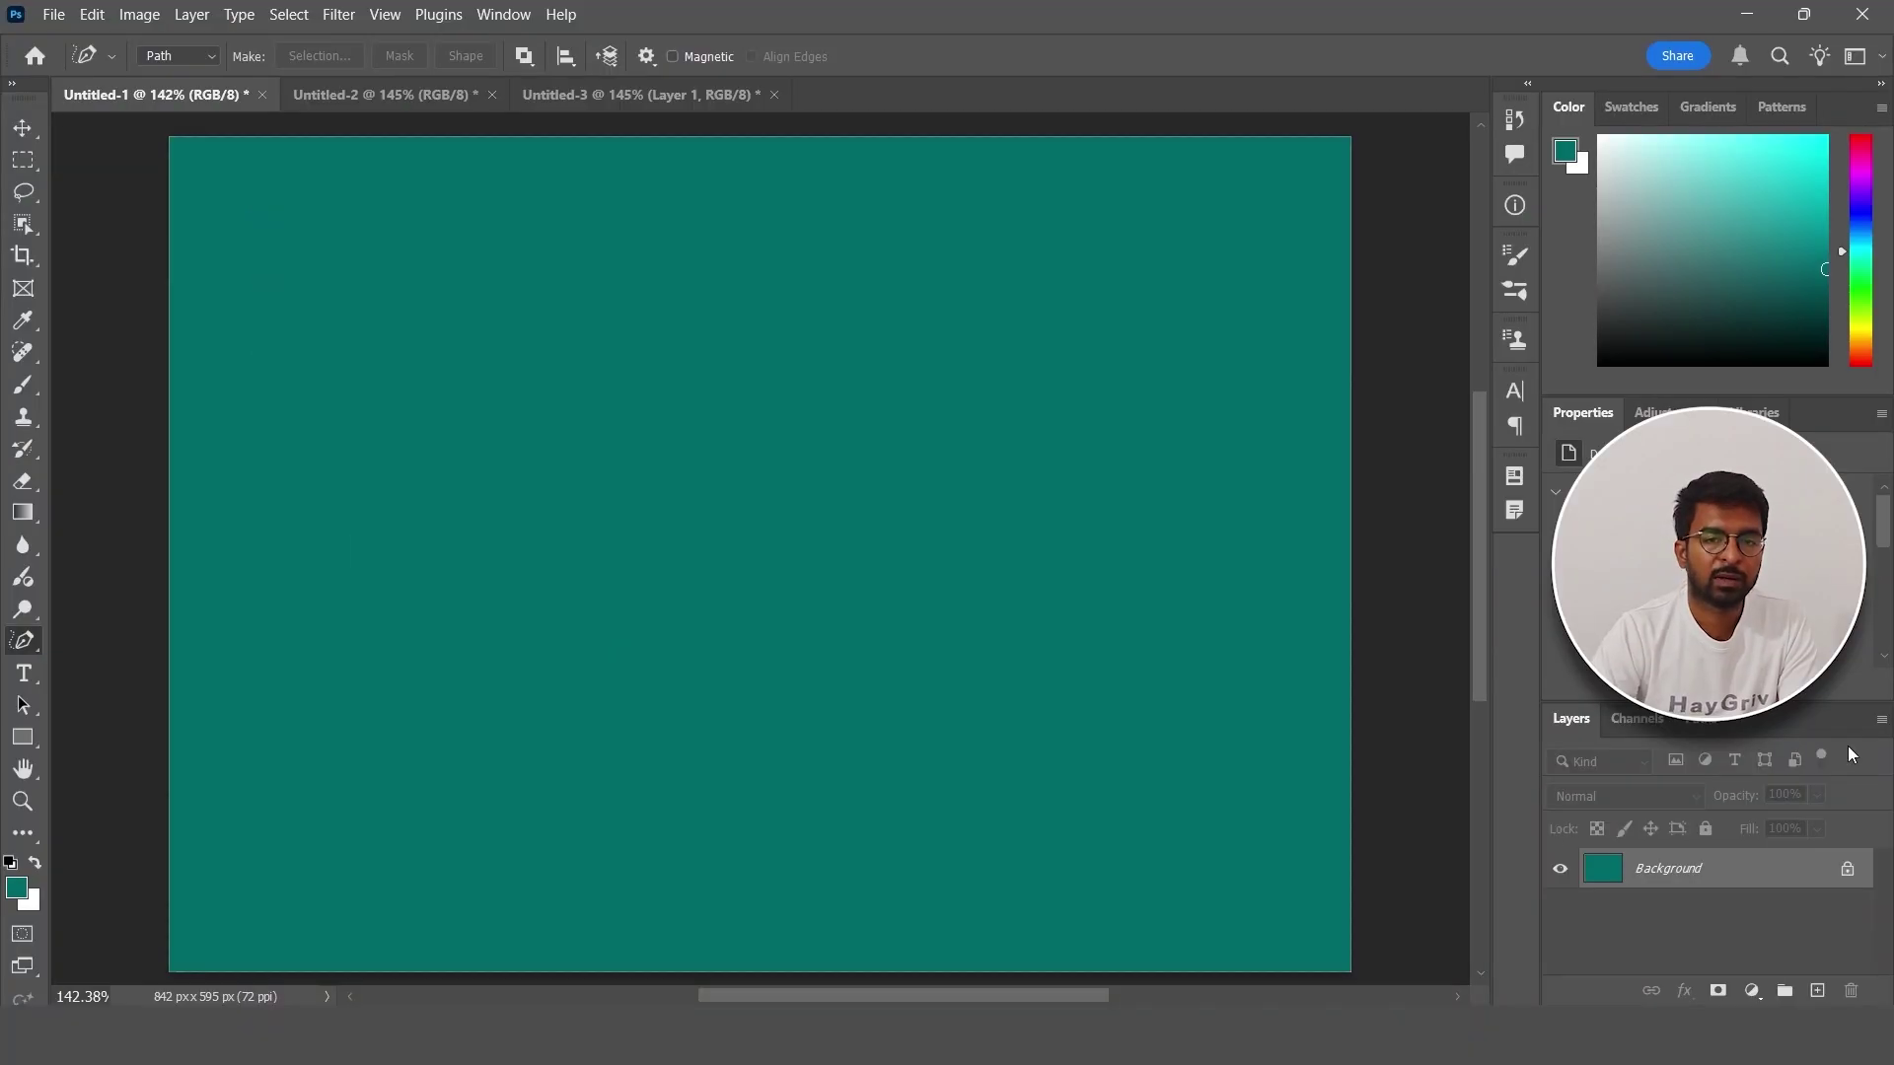
{"action": "left_click_drag", "start_coordinate": [453, 346], "coordinate": [590, 682]}
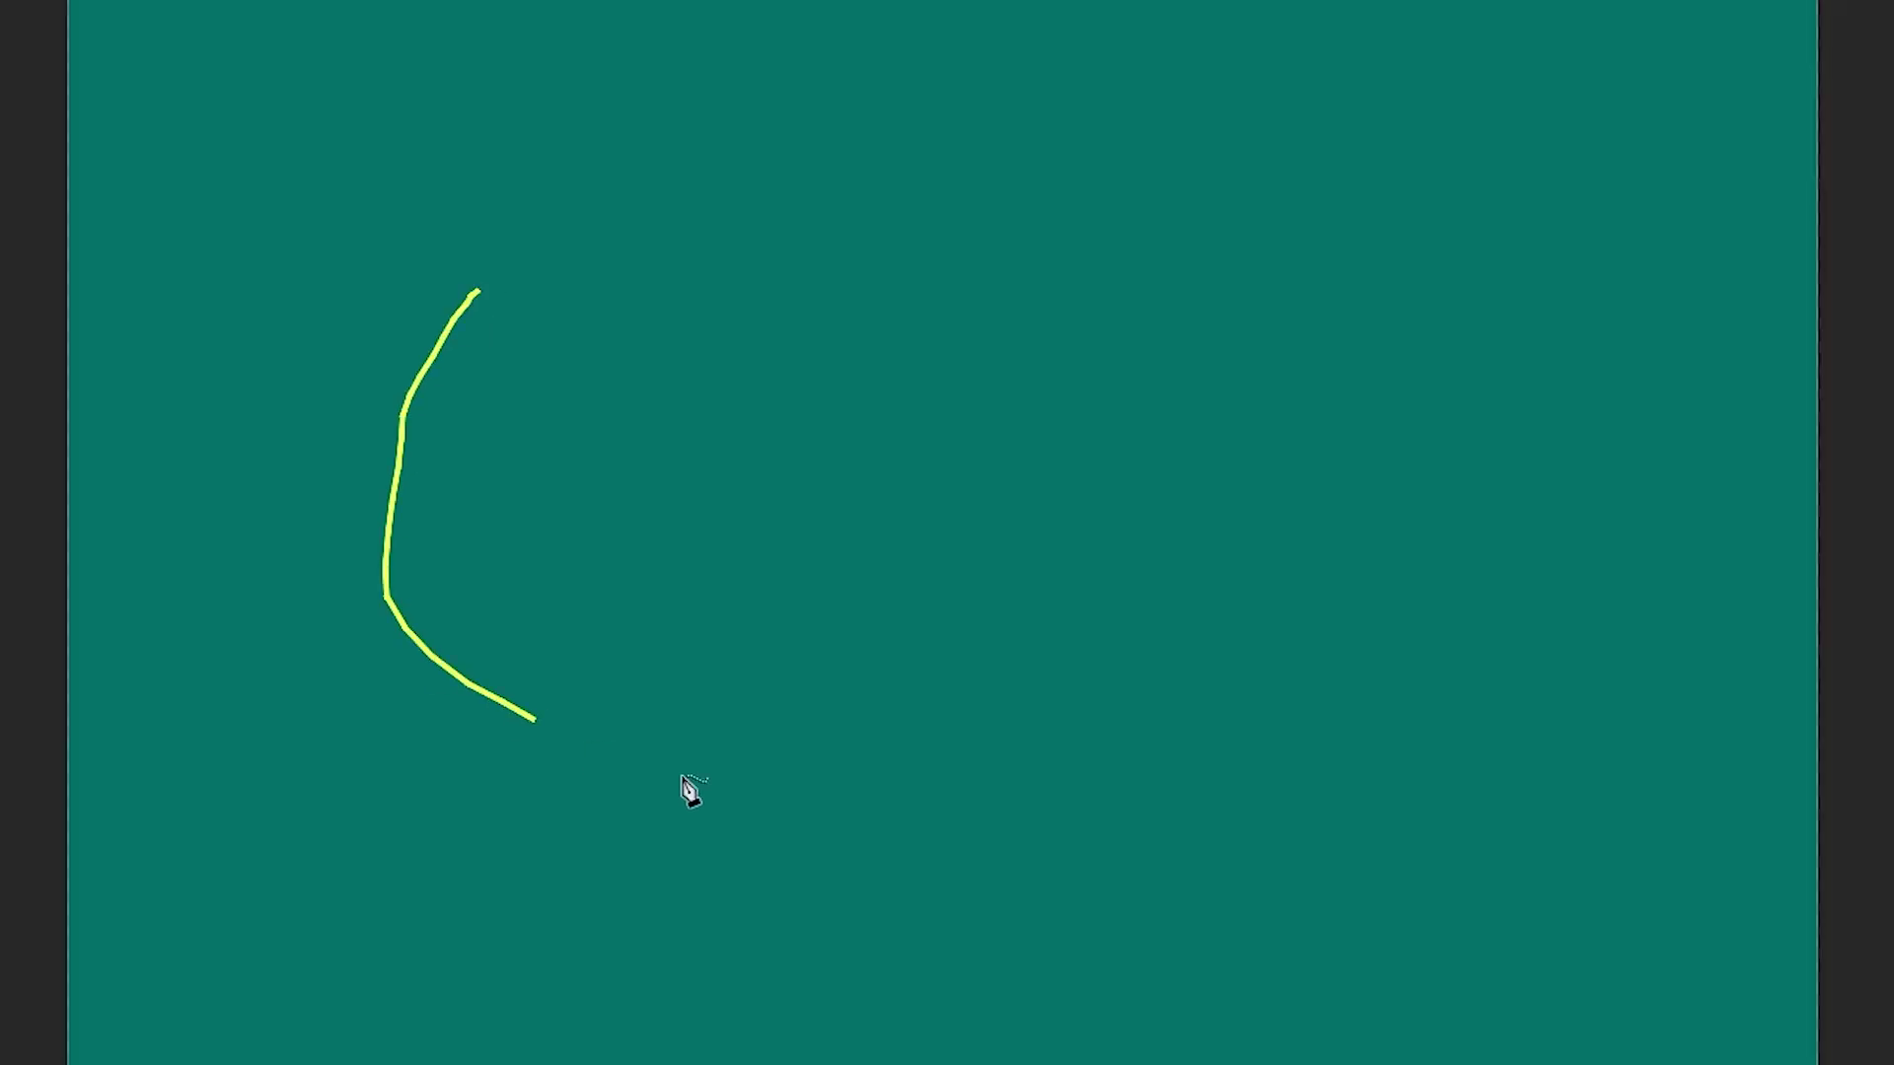
{"action": "mouse_move", "coordinate": [690, 789]}
{"action": "left_mouse_down"}
{"action": "mouse_move", "coordinate": [1286, 976]}
{"action": "mouse_move", "coordinate": [1570, 765]}
{"action": "mouse_move", "coordinate": [1575, 483]}
{"action": "mouse_move", "coordinate": [1340, 248]}
{"action": "left_mouse_up"}
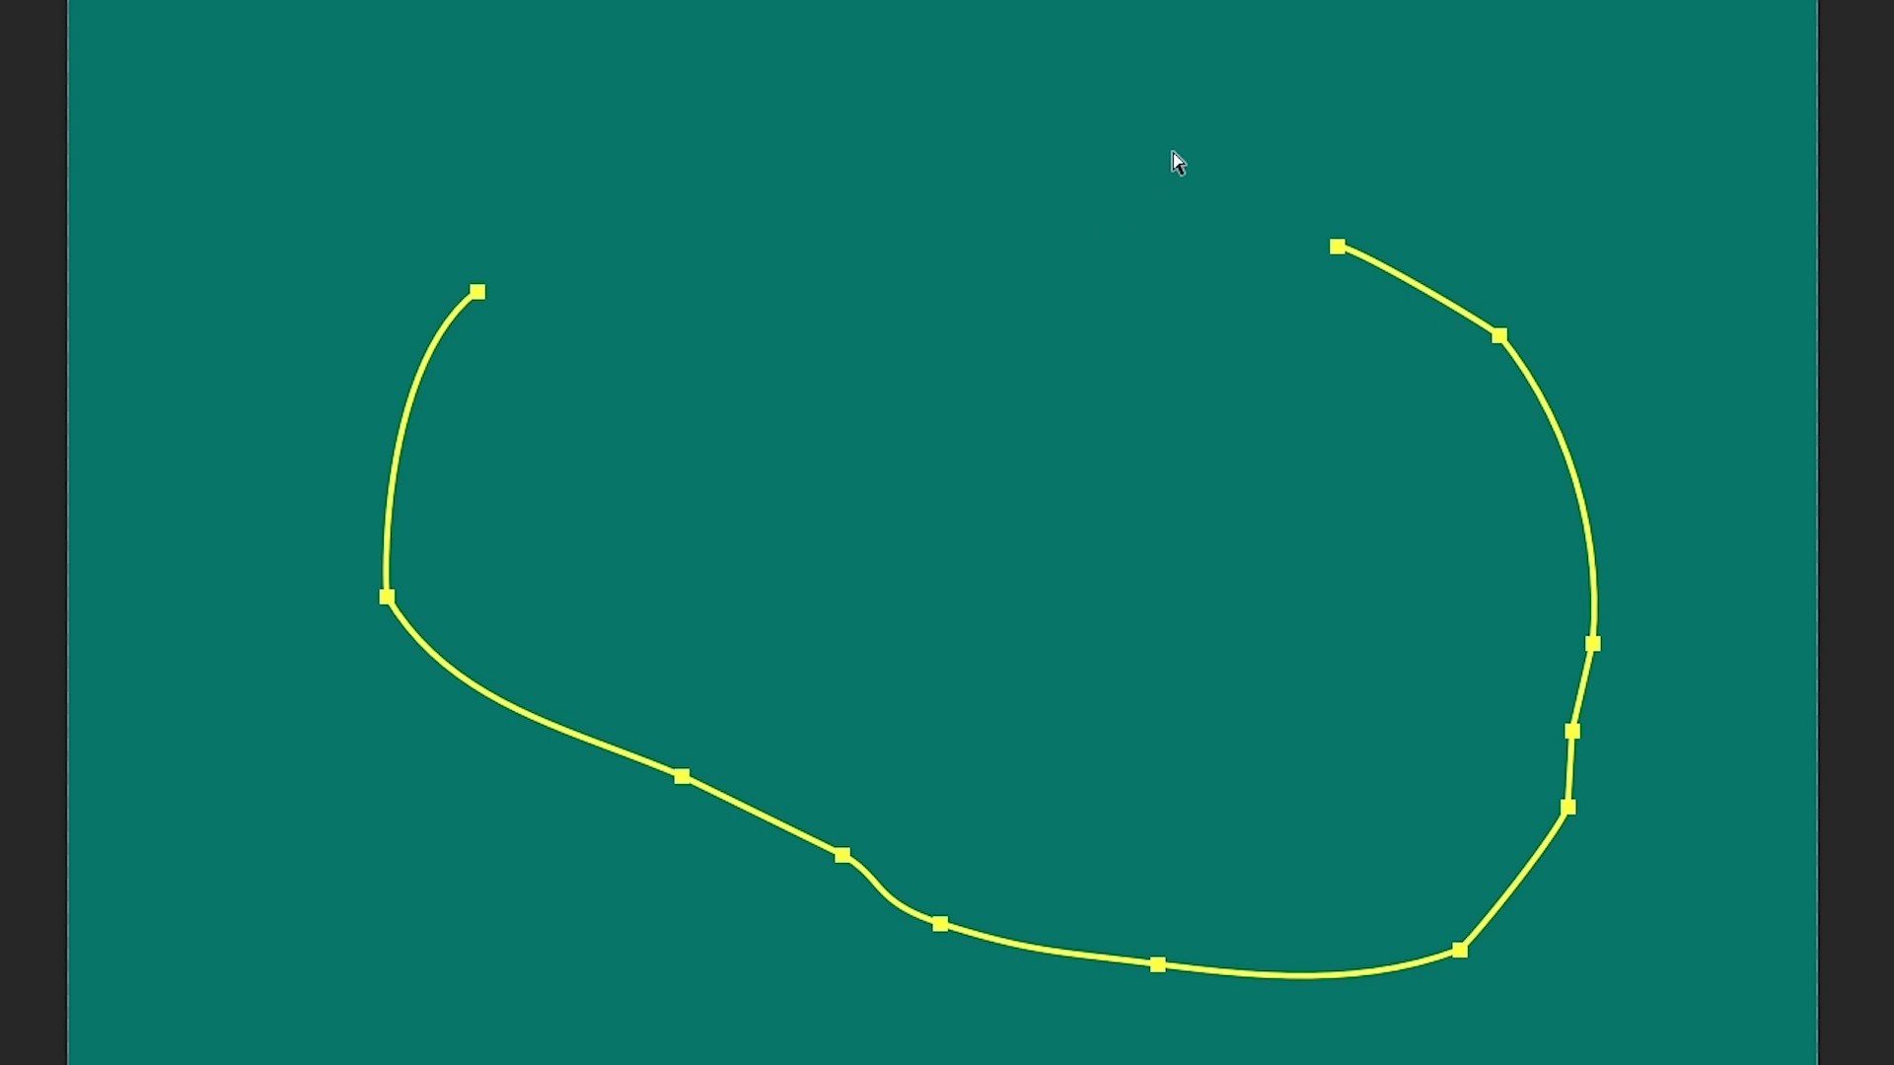
{"action": "left_click_drag", "start_coordinate": [1177, 163], "coordinate": [1124, 502]}
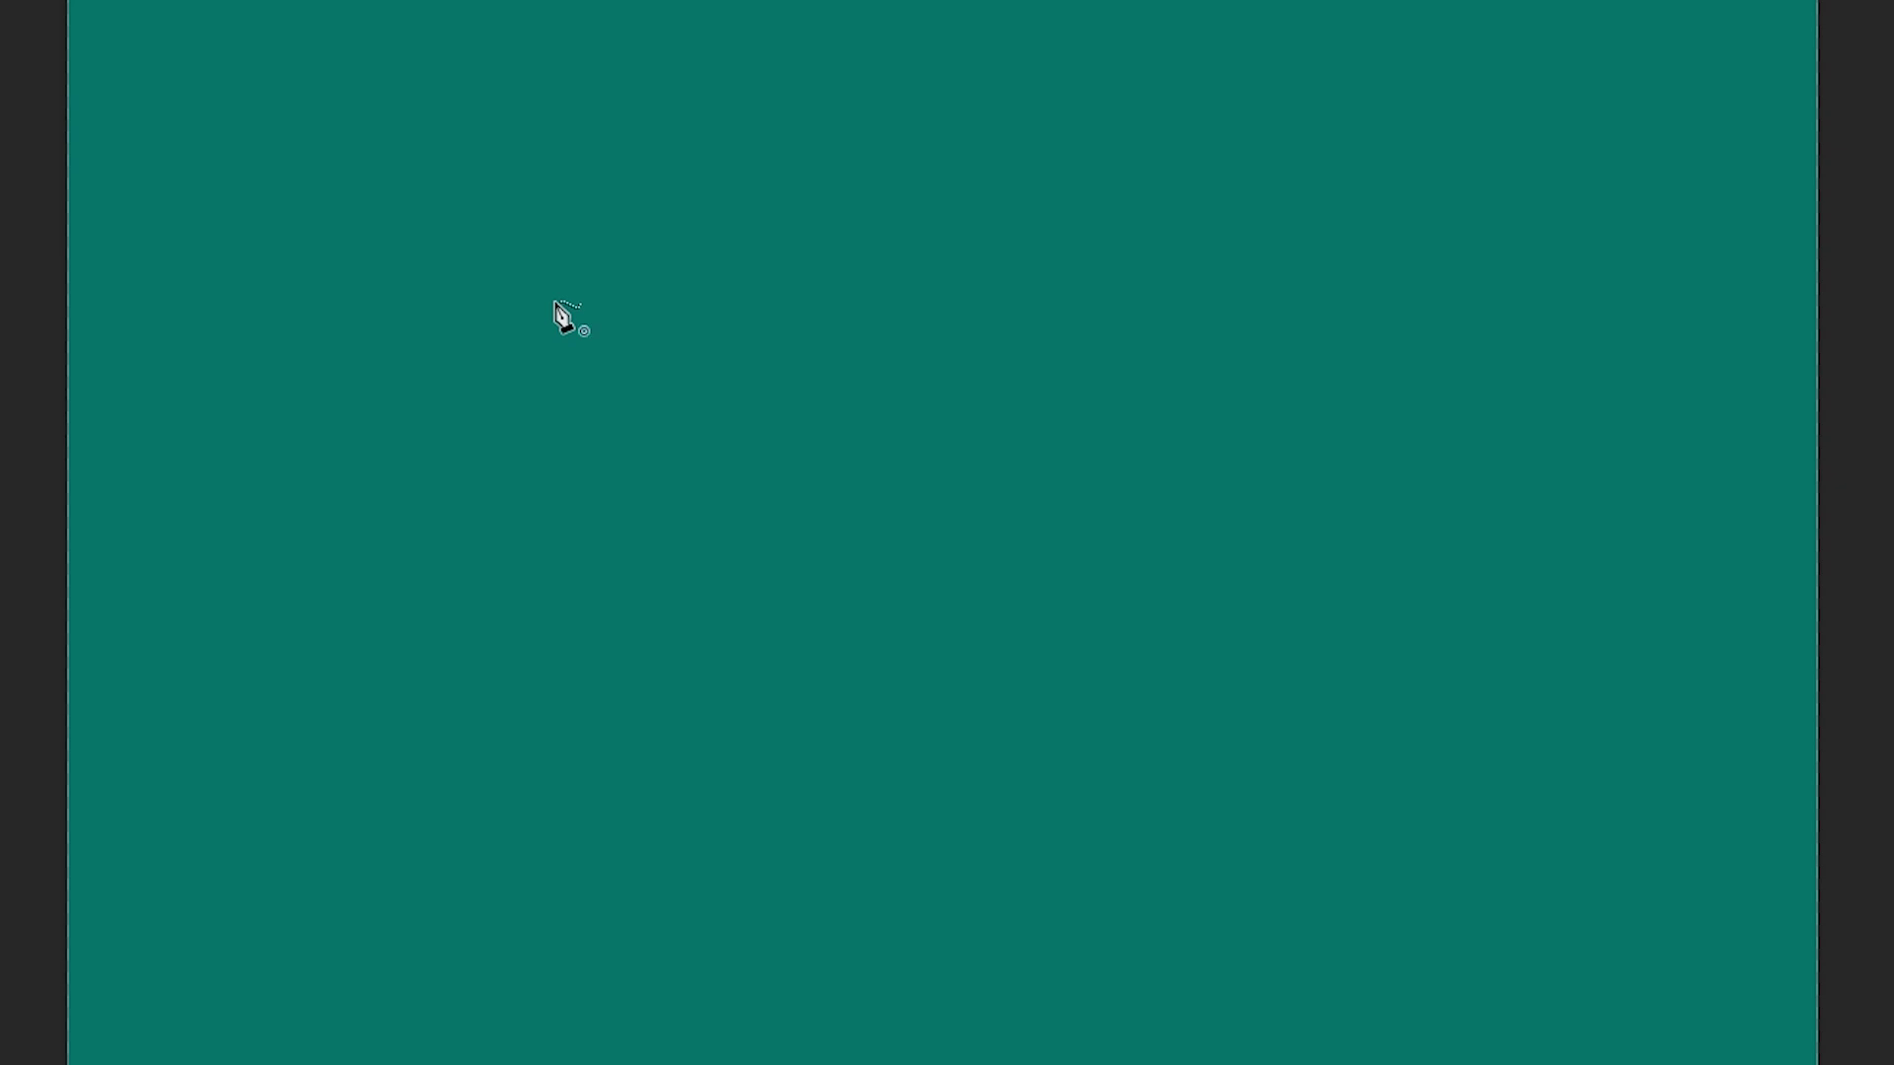
Step: Draw a U-shaped freeform path, close it with a straight line between its ends, and delete it
{"action": "mouse_move", "coordinate": [553, 303]}
{"action": "left_mouse_down"}
{"action": "mouse_move", "coordinate": [690, 763]}
{"action": "mouse_move", "coordinate": [1013, 888]}
{"action": "mouse_move", "coordinate": [1403, 727]}
{"action": "mouse_move", "coordinate": [1463, 381]}
{"action": "left_mouse_up"}
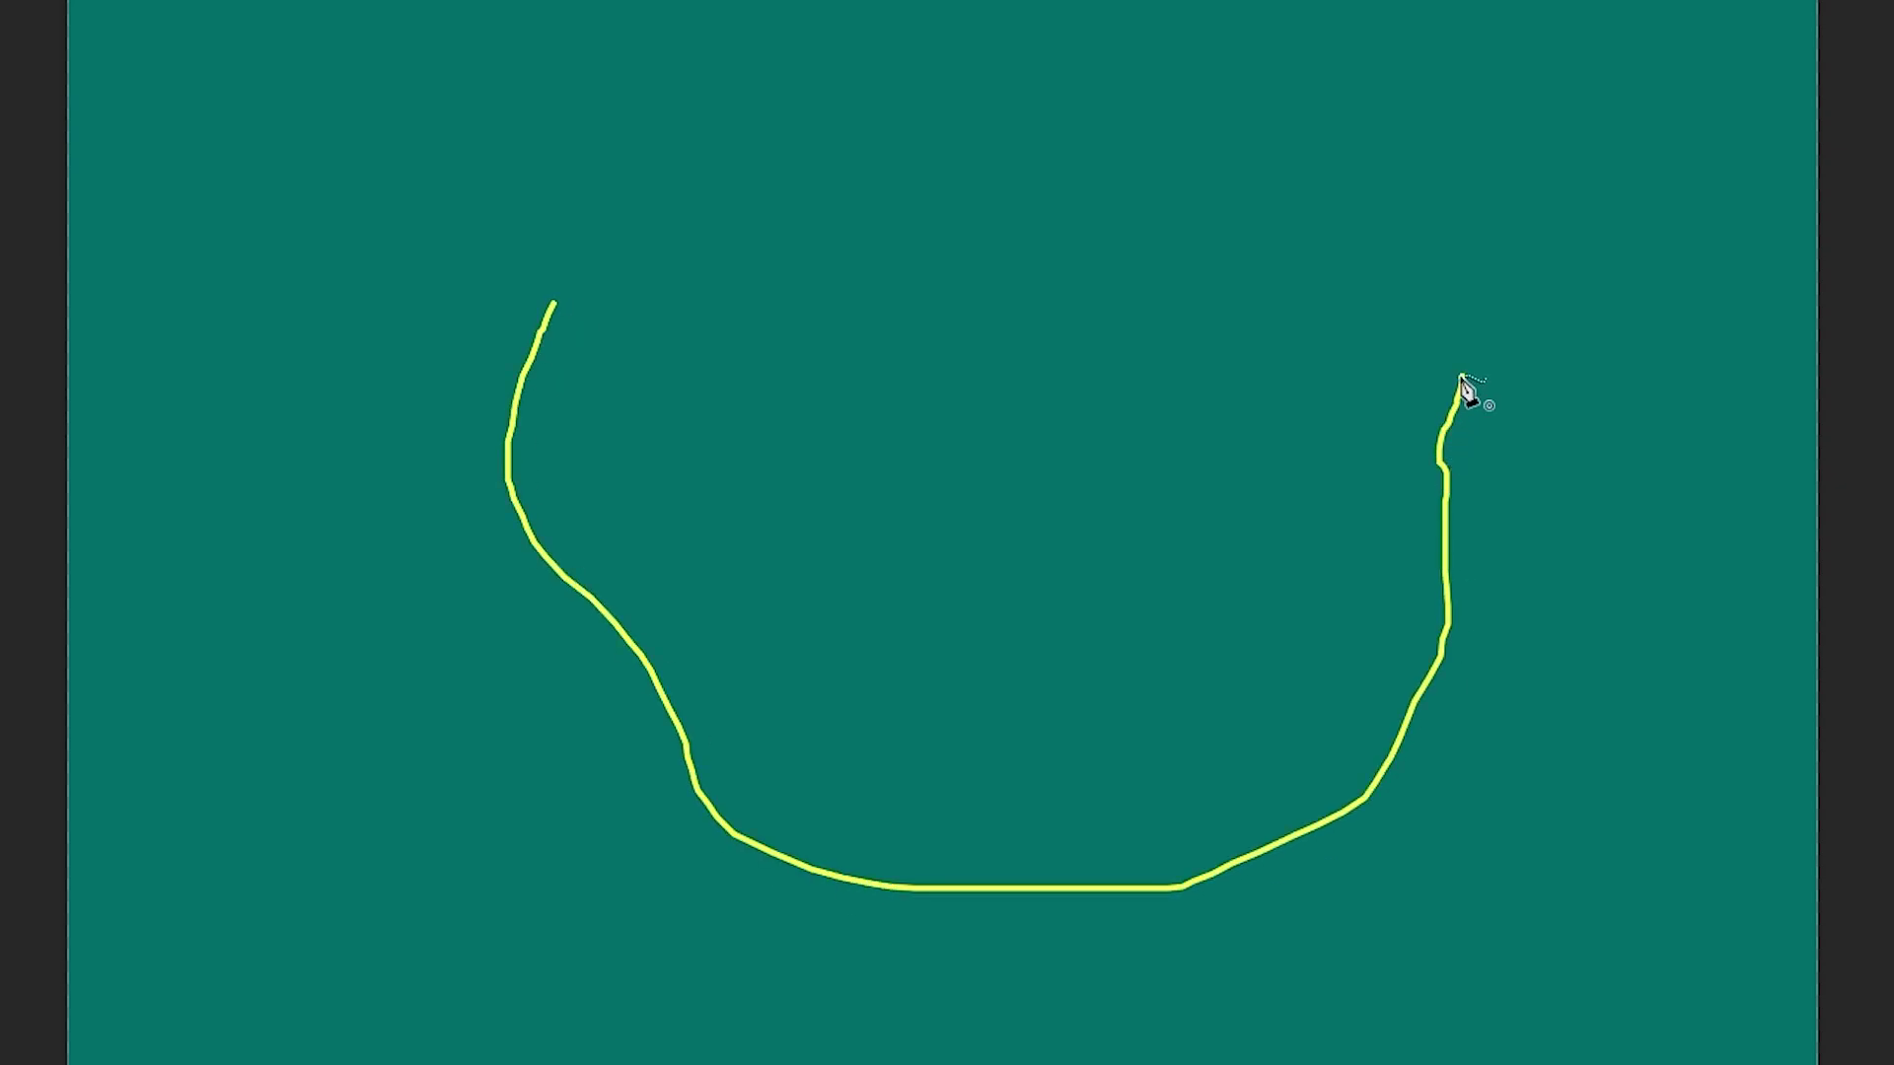
{"action": "left_click_drag", "start_coordinate": [1463, 381], "coordinate": [1461, 378]}
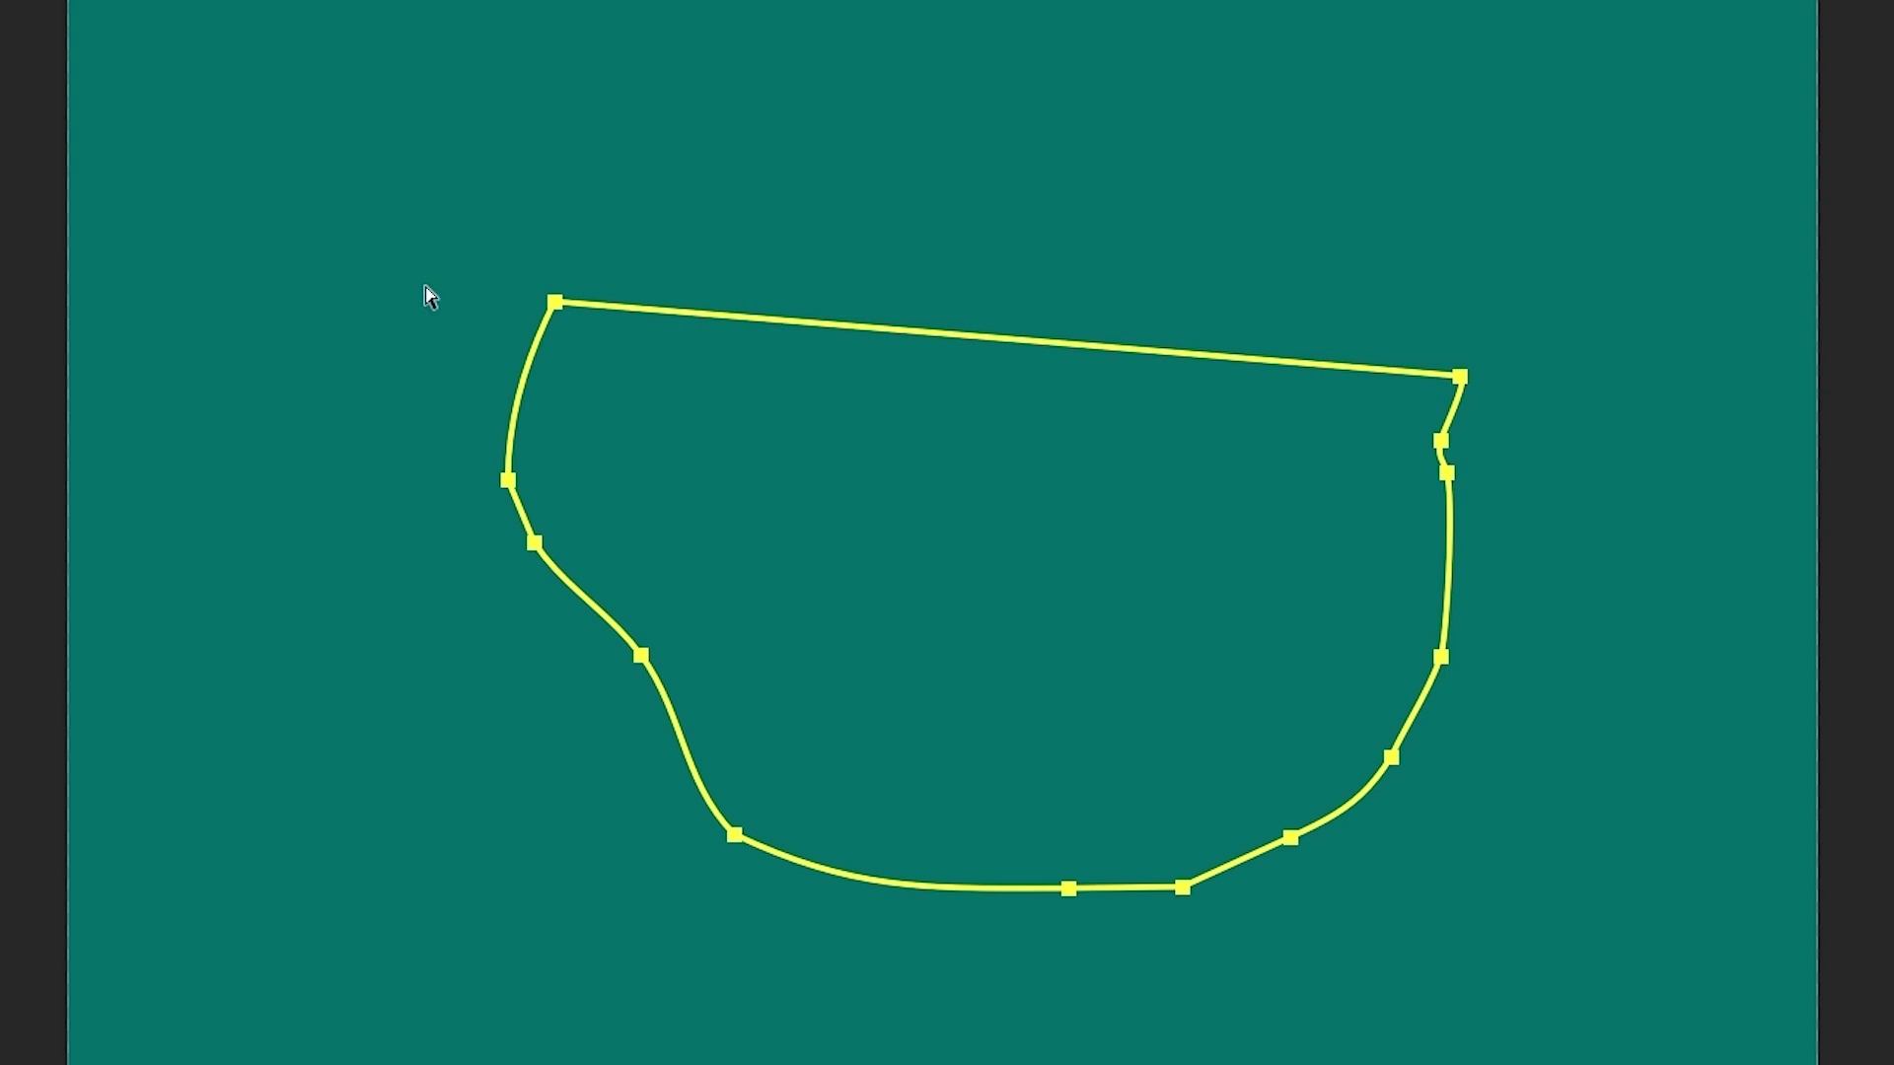
{"action": "key", "text": "Delete"}
Step: Draw a freehand loop that closes at its own starting point, and delete the path
{"action": "mouse_move", "coordinate": [617, 274]}
{"action": "left_mouse_down"}
{"action": "mouse_move", "coordinate": [562, 372]}
{"action": "mouse_move", "coordinate": [1737, 901]}
{"action": "mouse_move", "coordinate": [1266, 350]}
{"action": "mouse_move", "coordinate": [623, 292]}
{"action": "left_mouse_up"}
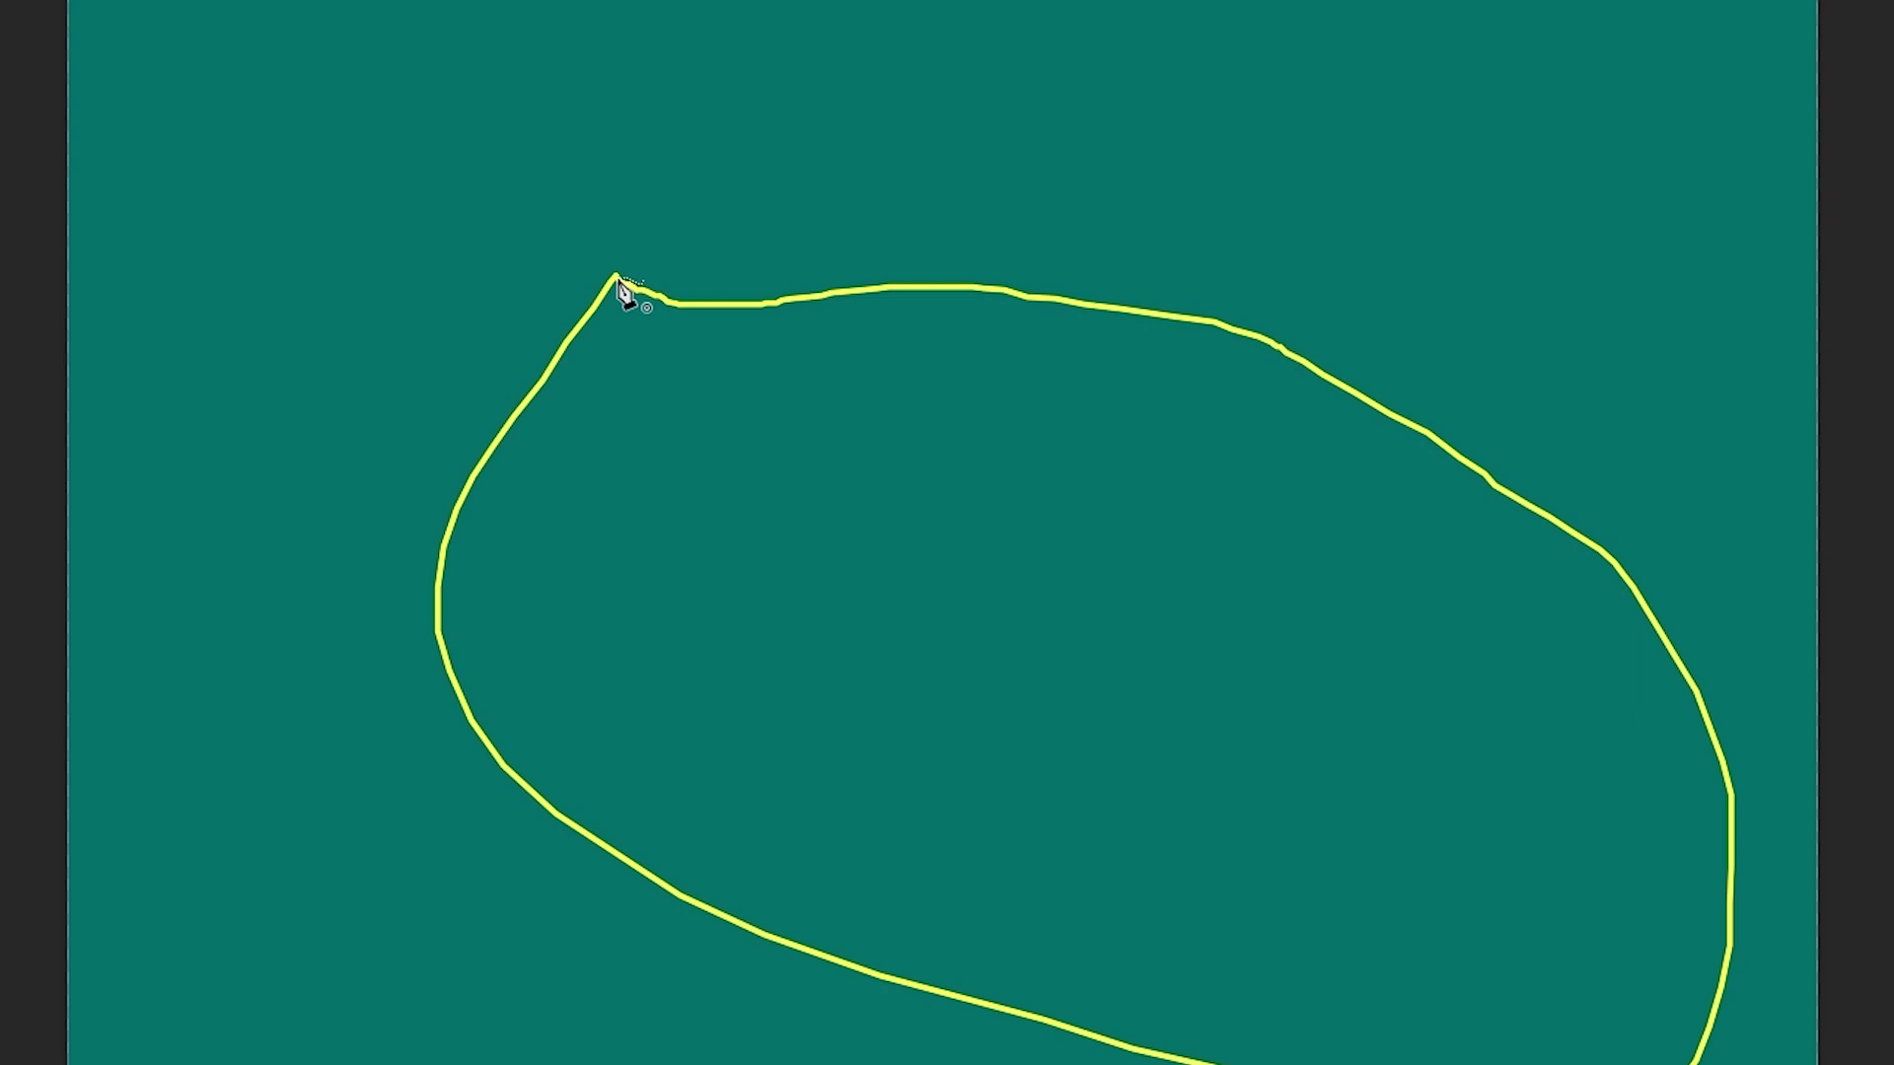
{"action": "left_click_drag", "start_coordinate": [621, 288], "coordinate": [618, 281]}
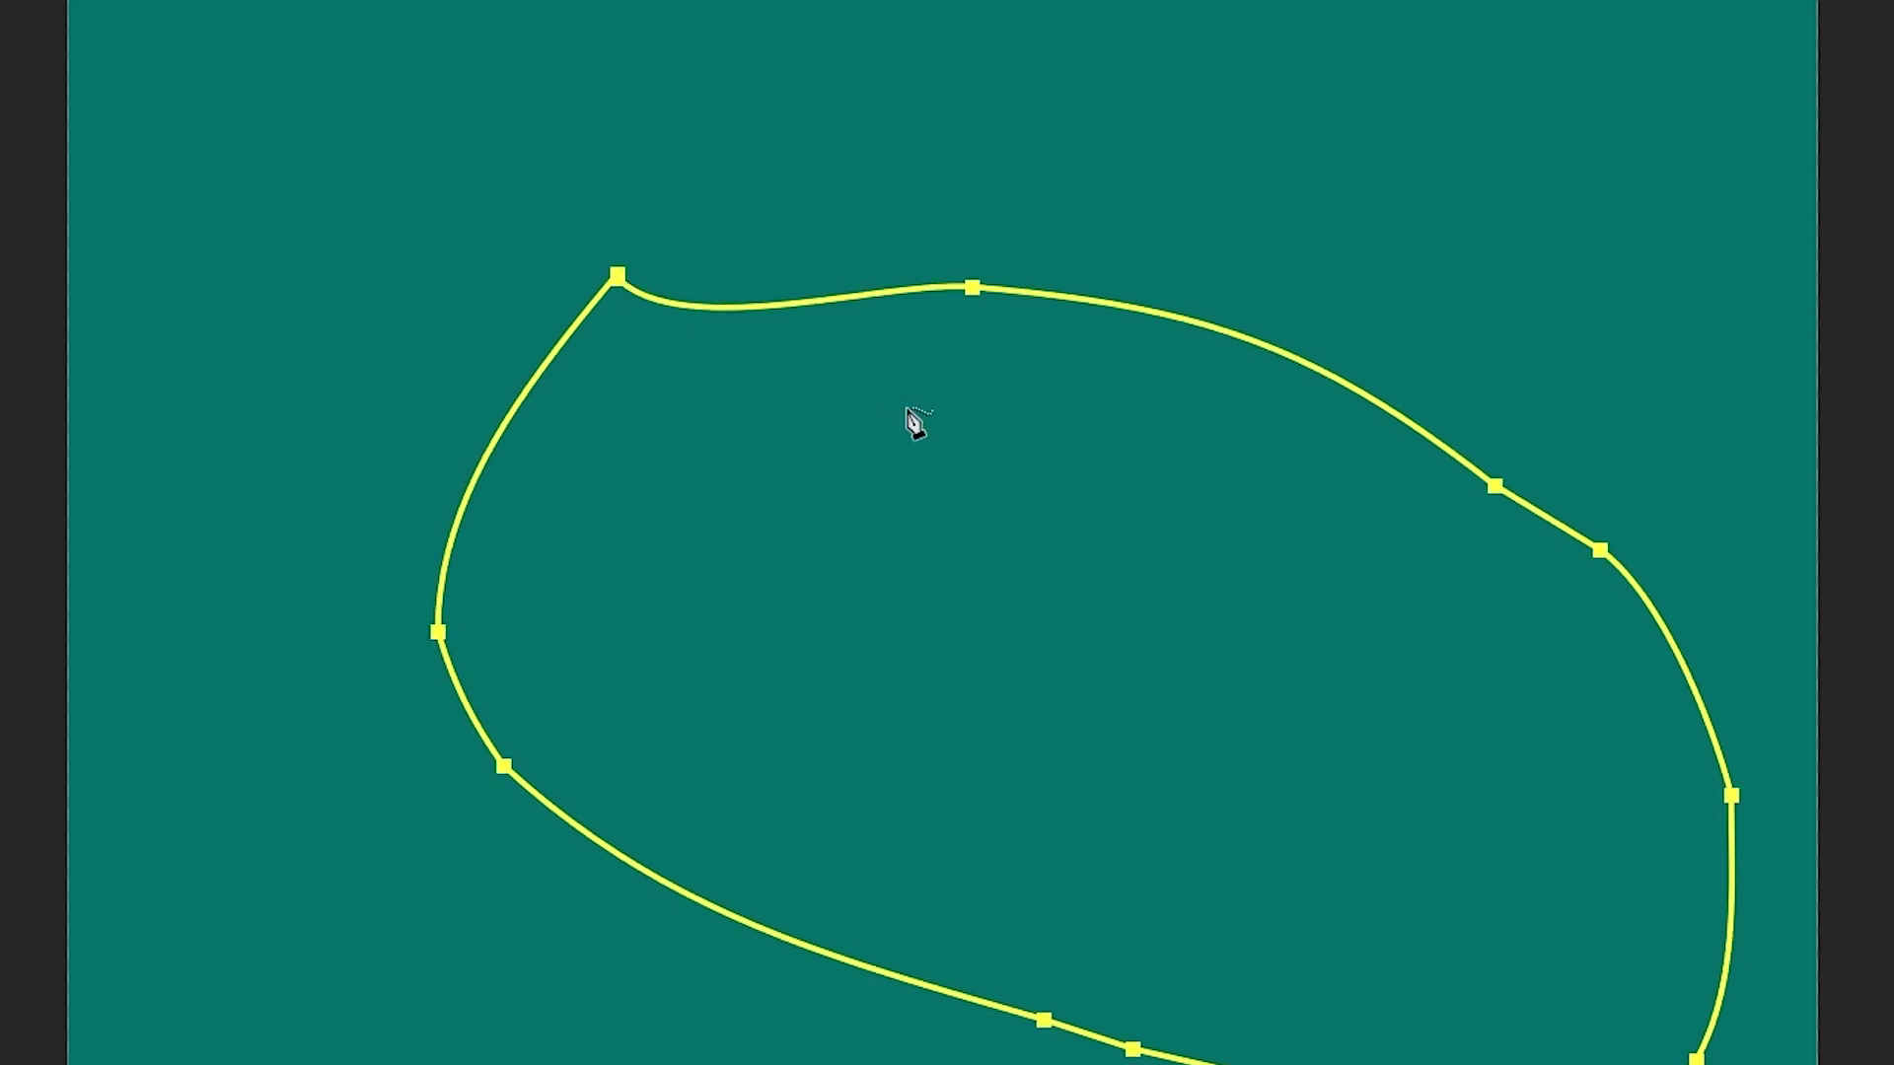
{"action": "key", "text": "Delete"}
Step: Draw a large freehand curve and continue it with straight zigzag segments, finishing it as one open path
{"action": "mouse_move", "coordinate": [663, 243]}
{"action": "left_mouse_down"}
{"action": "mouse_move", "coordinate": [545, 293]}
{"action": "mouse_move", "coordinate": [619, 769]}
{"action": "mouse_move", "coordinate": [946, 1000]}
{"action": "mouse_move", "coordinate": [1242, 727]}
{"action": "mouse_move", "coordinate": [1288, 440]}
{"action": "left_mouse_up"}
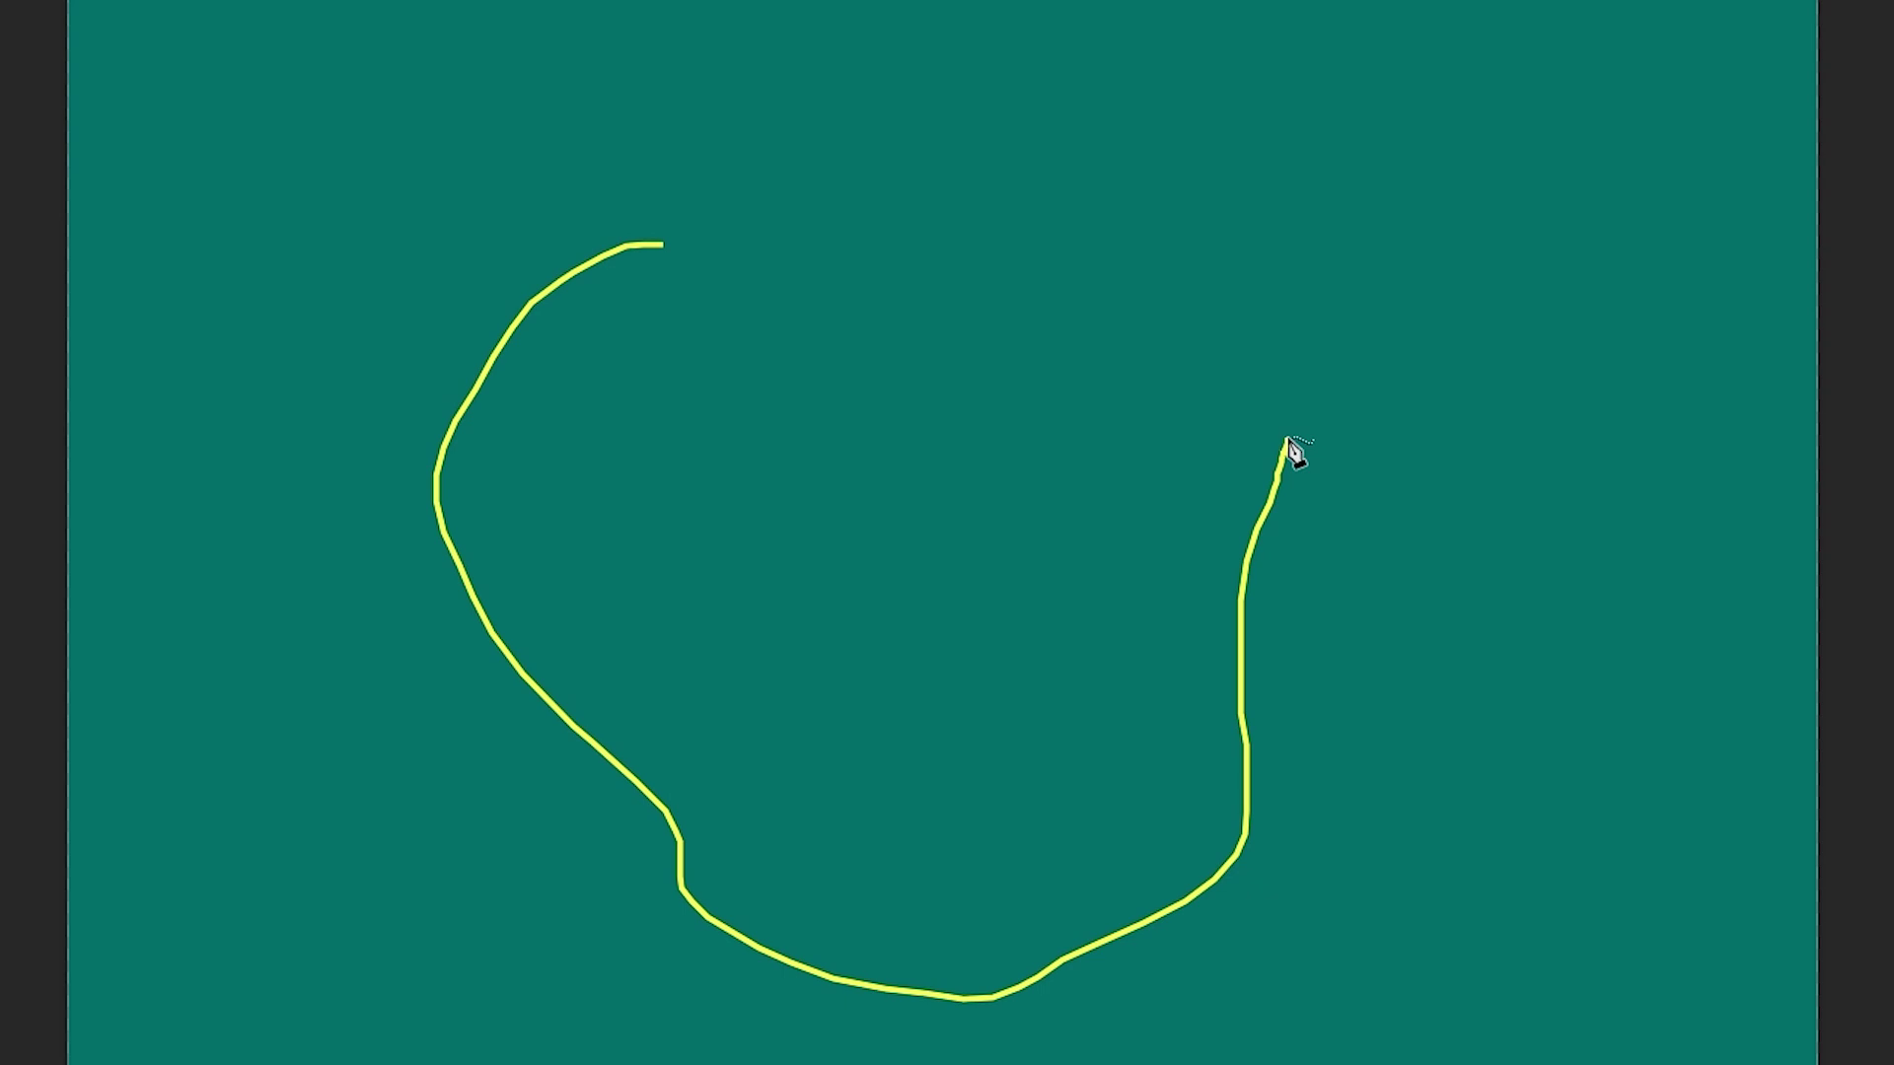
{"action": "left_click", "coordinate": [1013, 645]}
{"action": "left_click", "coordinate": [1147, 268]}
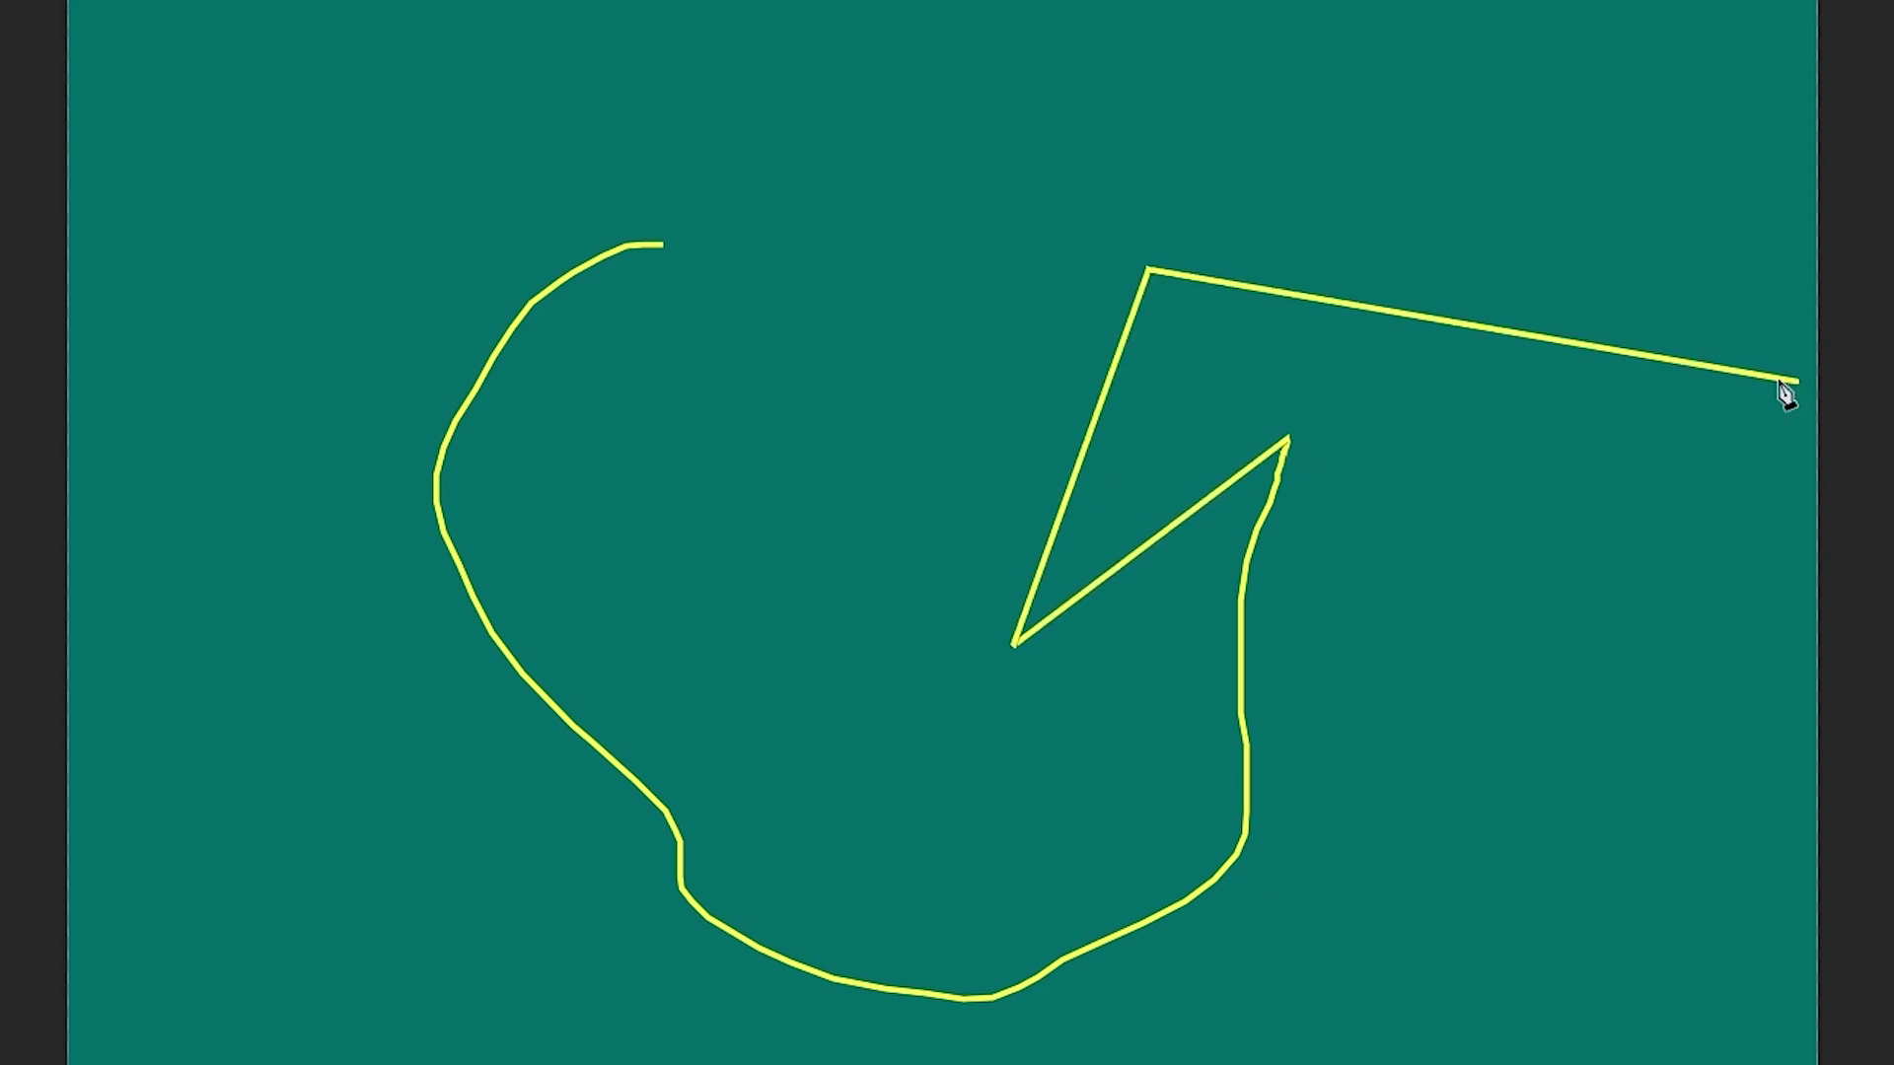
{"action": "left_click", "coordinate": [1572, 378]}
{"action": "left_click", "coordinate": [1666, 154]}
{"action": "left_click", "coordinate": [1304, 124]}
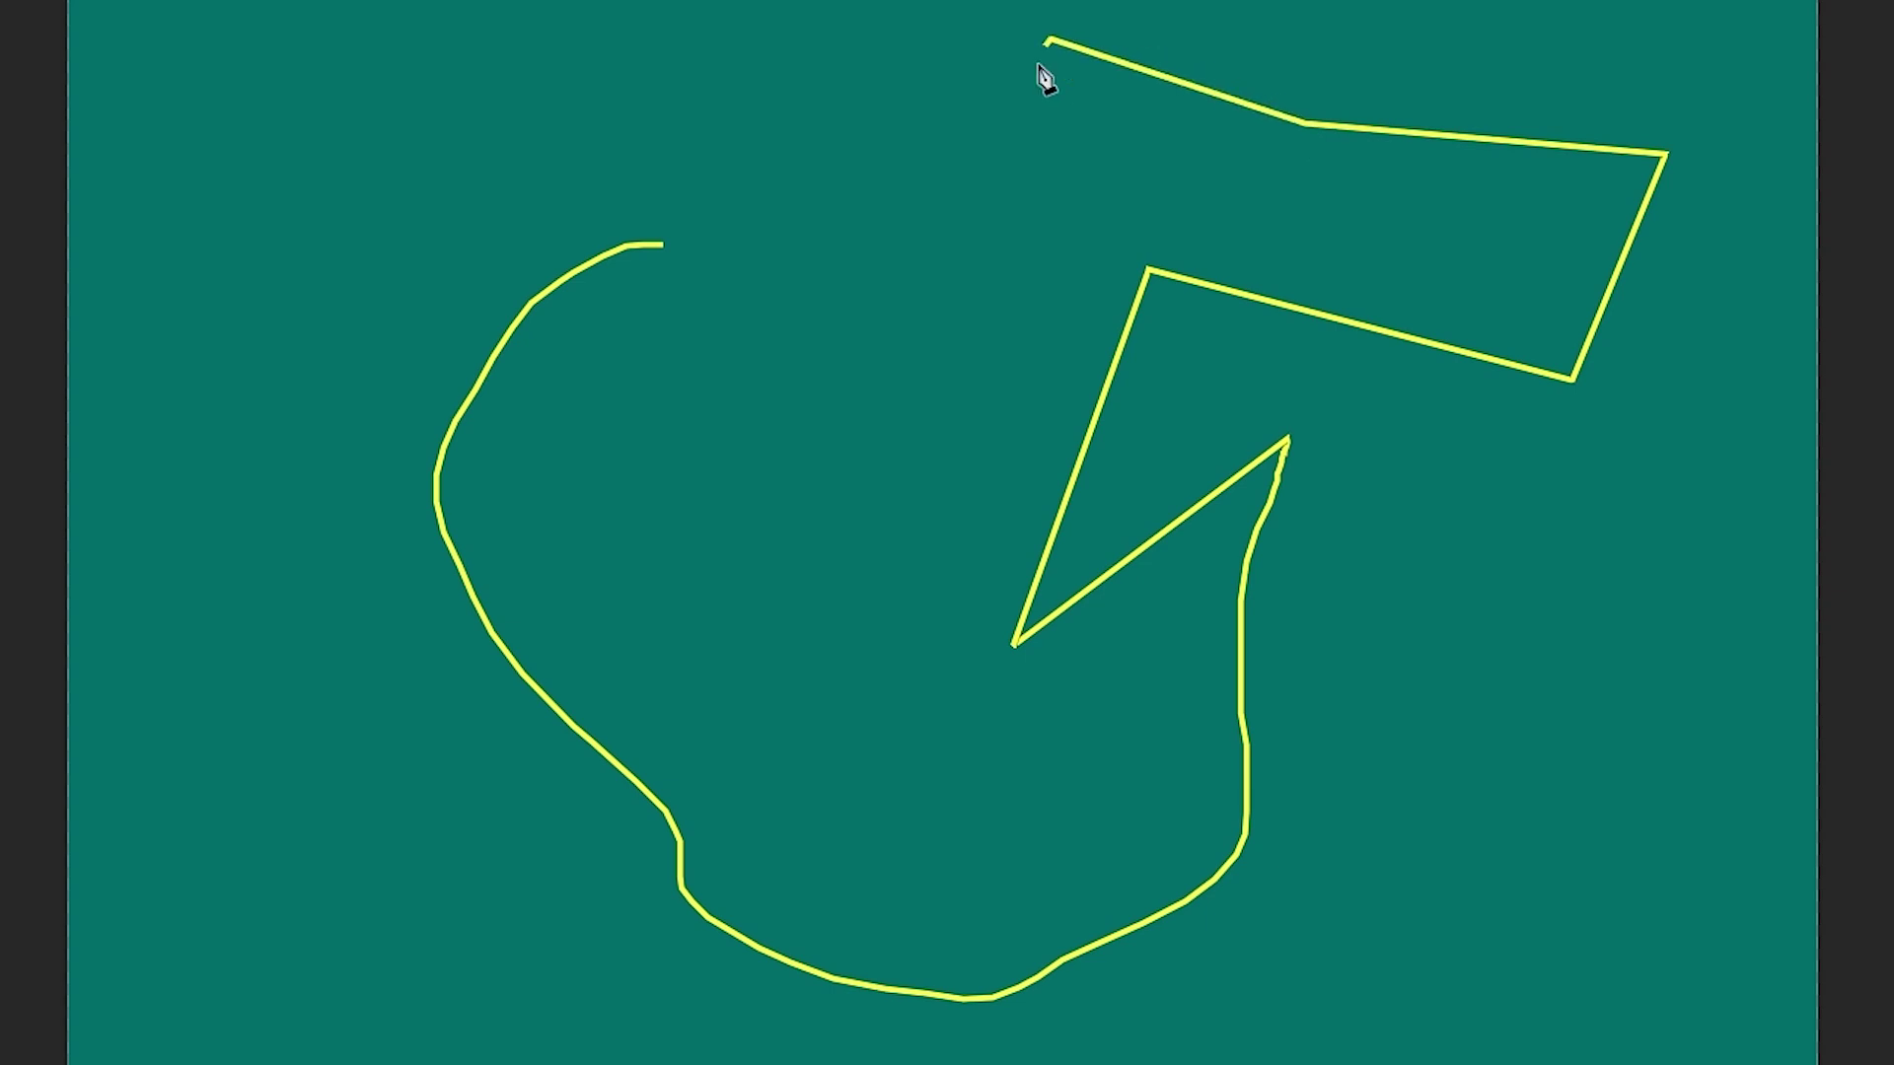
{"action": "left_click", "coordinate": [1050, 40]}
{"action": "left_click", "coordinate": [904, 571]}
{"action": "left_click", "coordinate": [825, 287]}
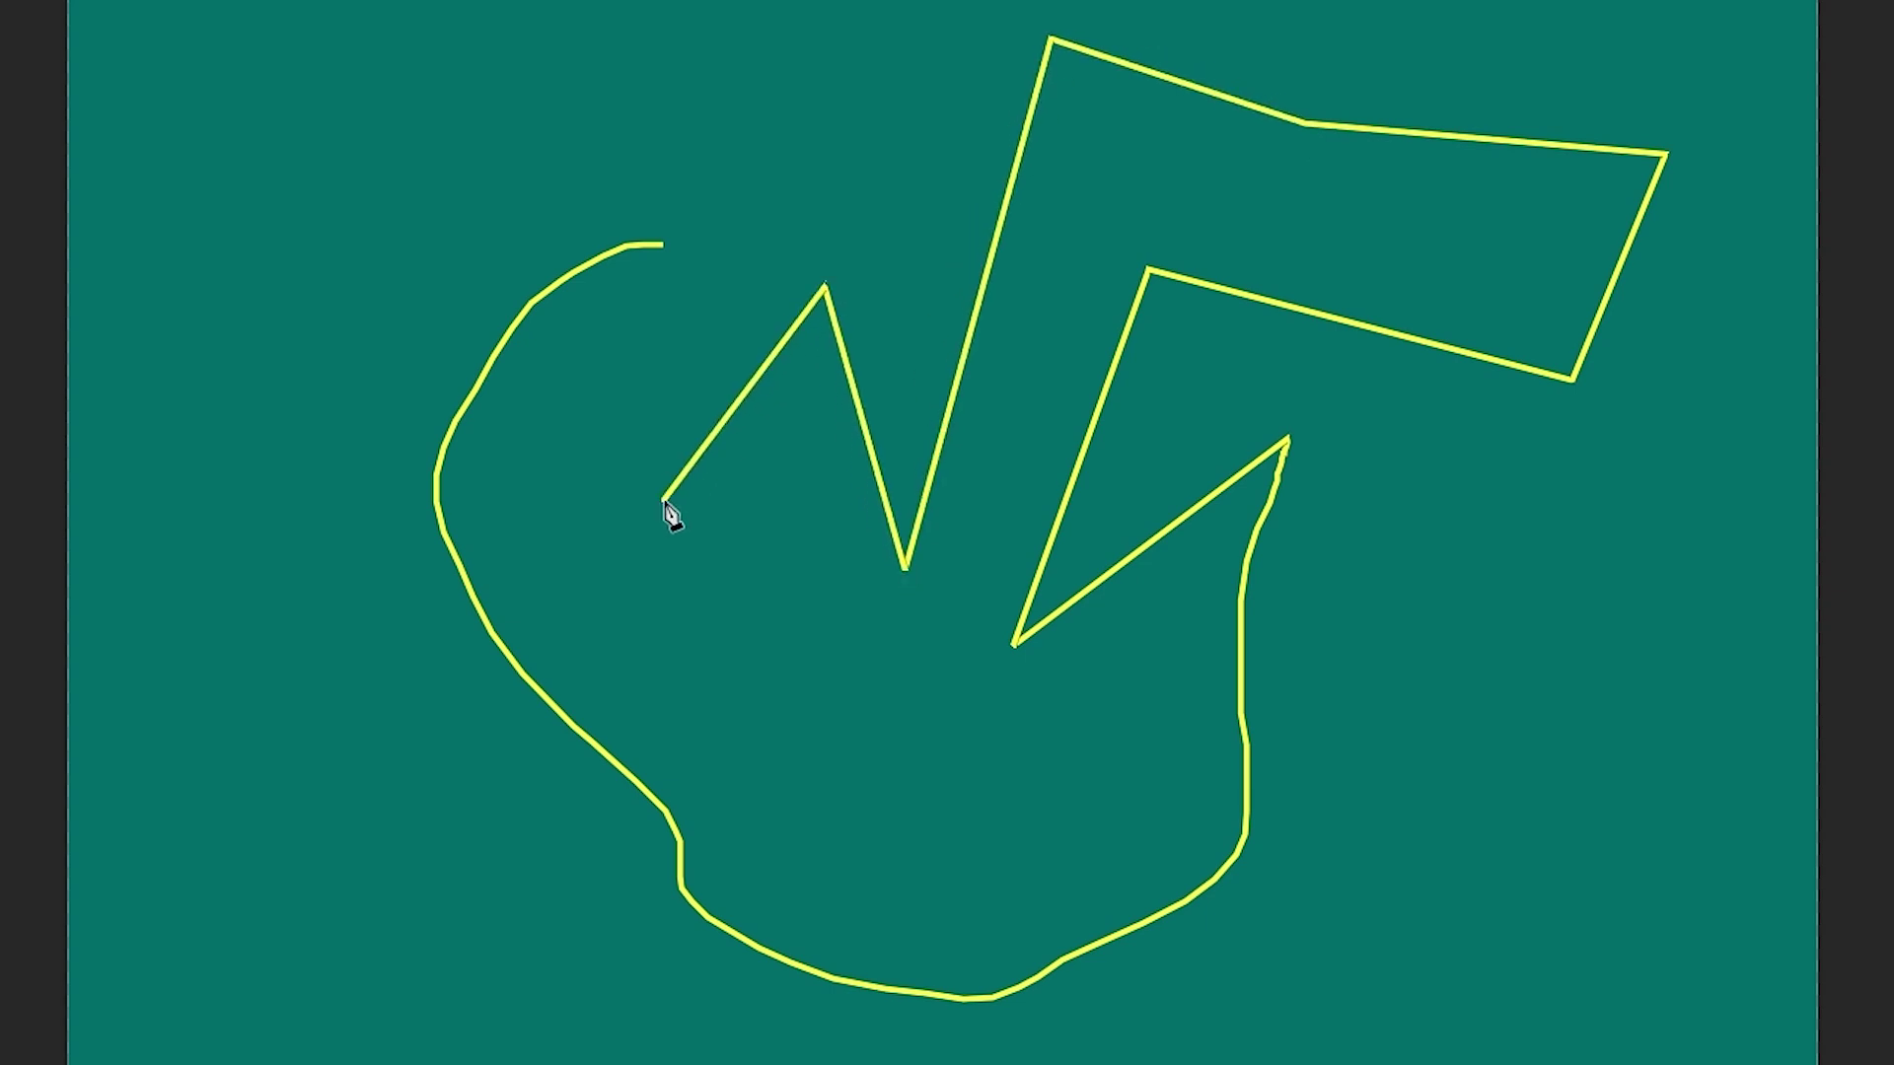
{"action": "left_click", "coordinate": [663, 500]}
{"action": "left_click", "coordinate": [690, 294]}
{"action": "key", "text": "Return"}
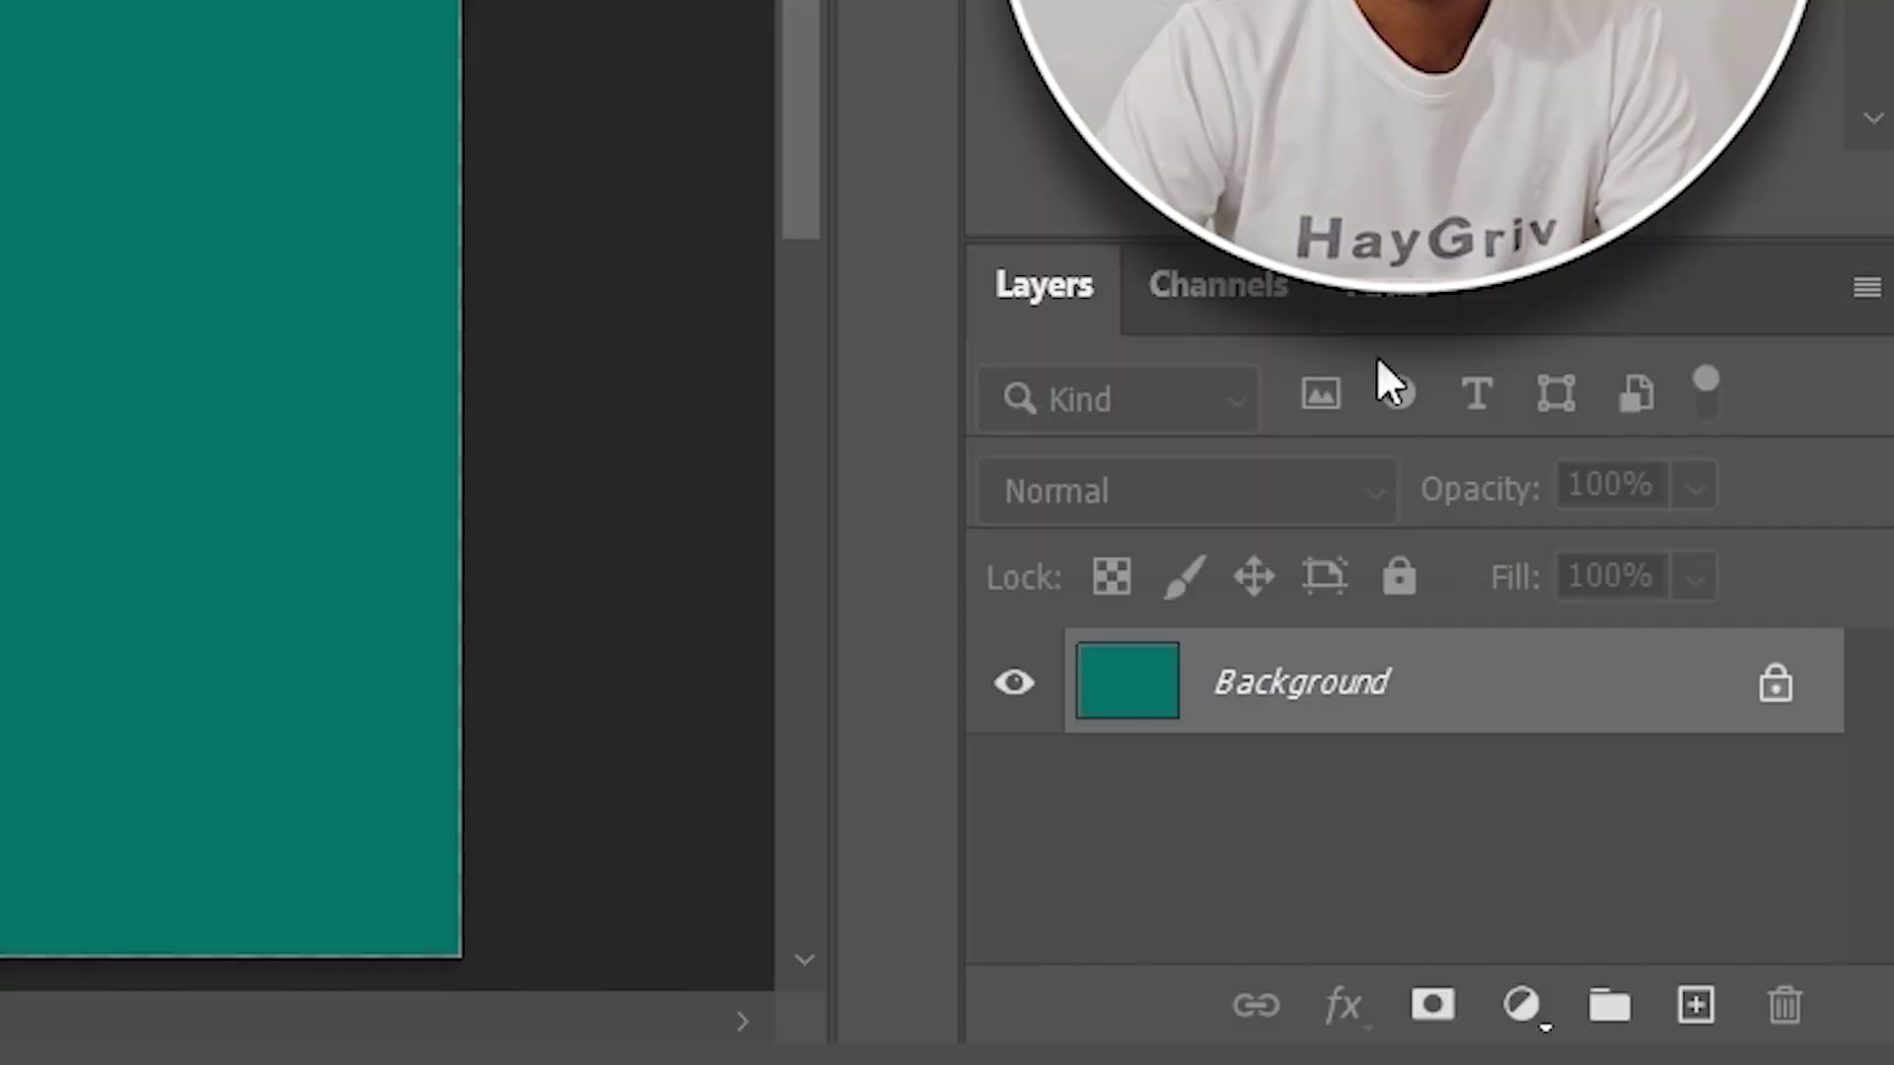
Step: Inspect the Work Path in the document's path list and delete it
{"action": "left_click", "coordinate": [1696, 721]}
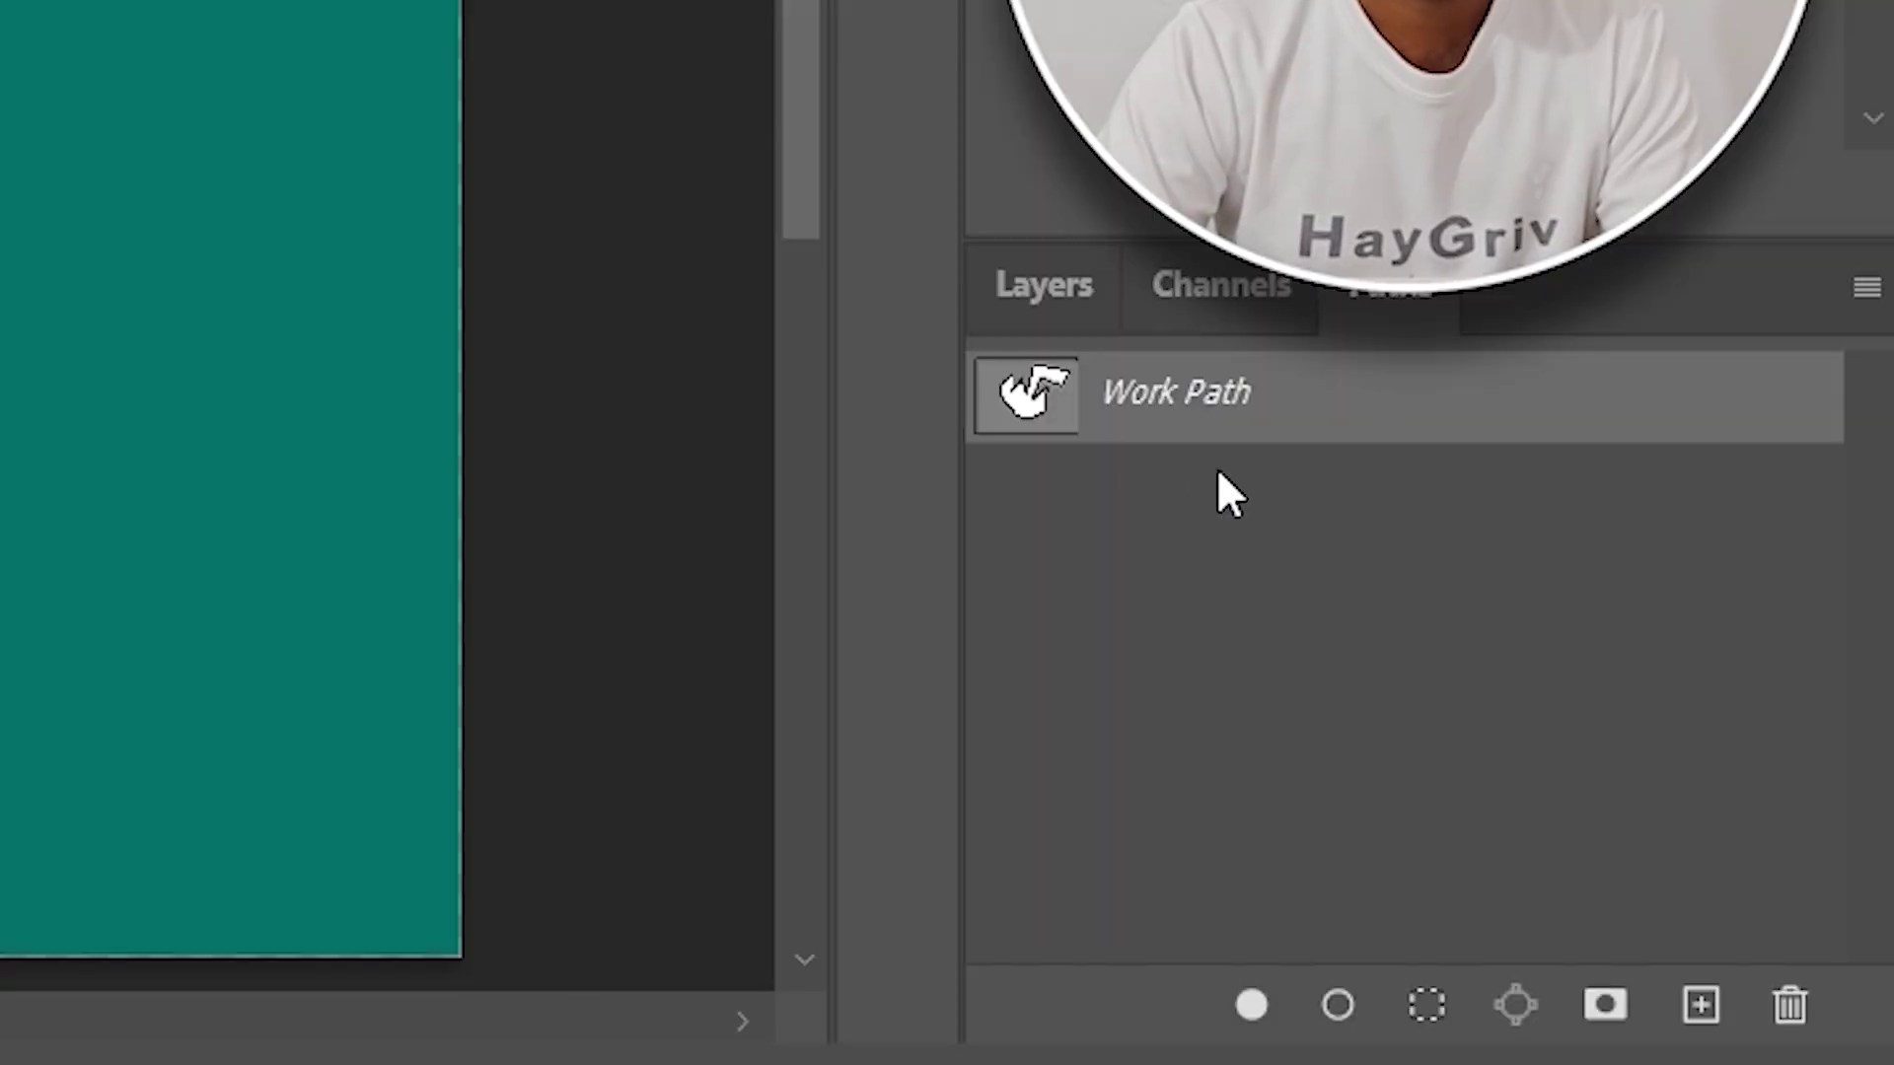
{"action": "left_click", "coordinate": [1016, 307]}
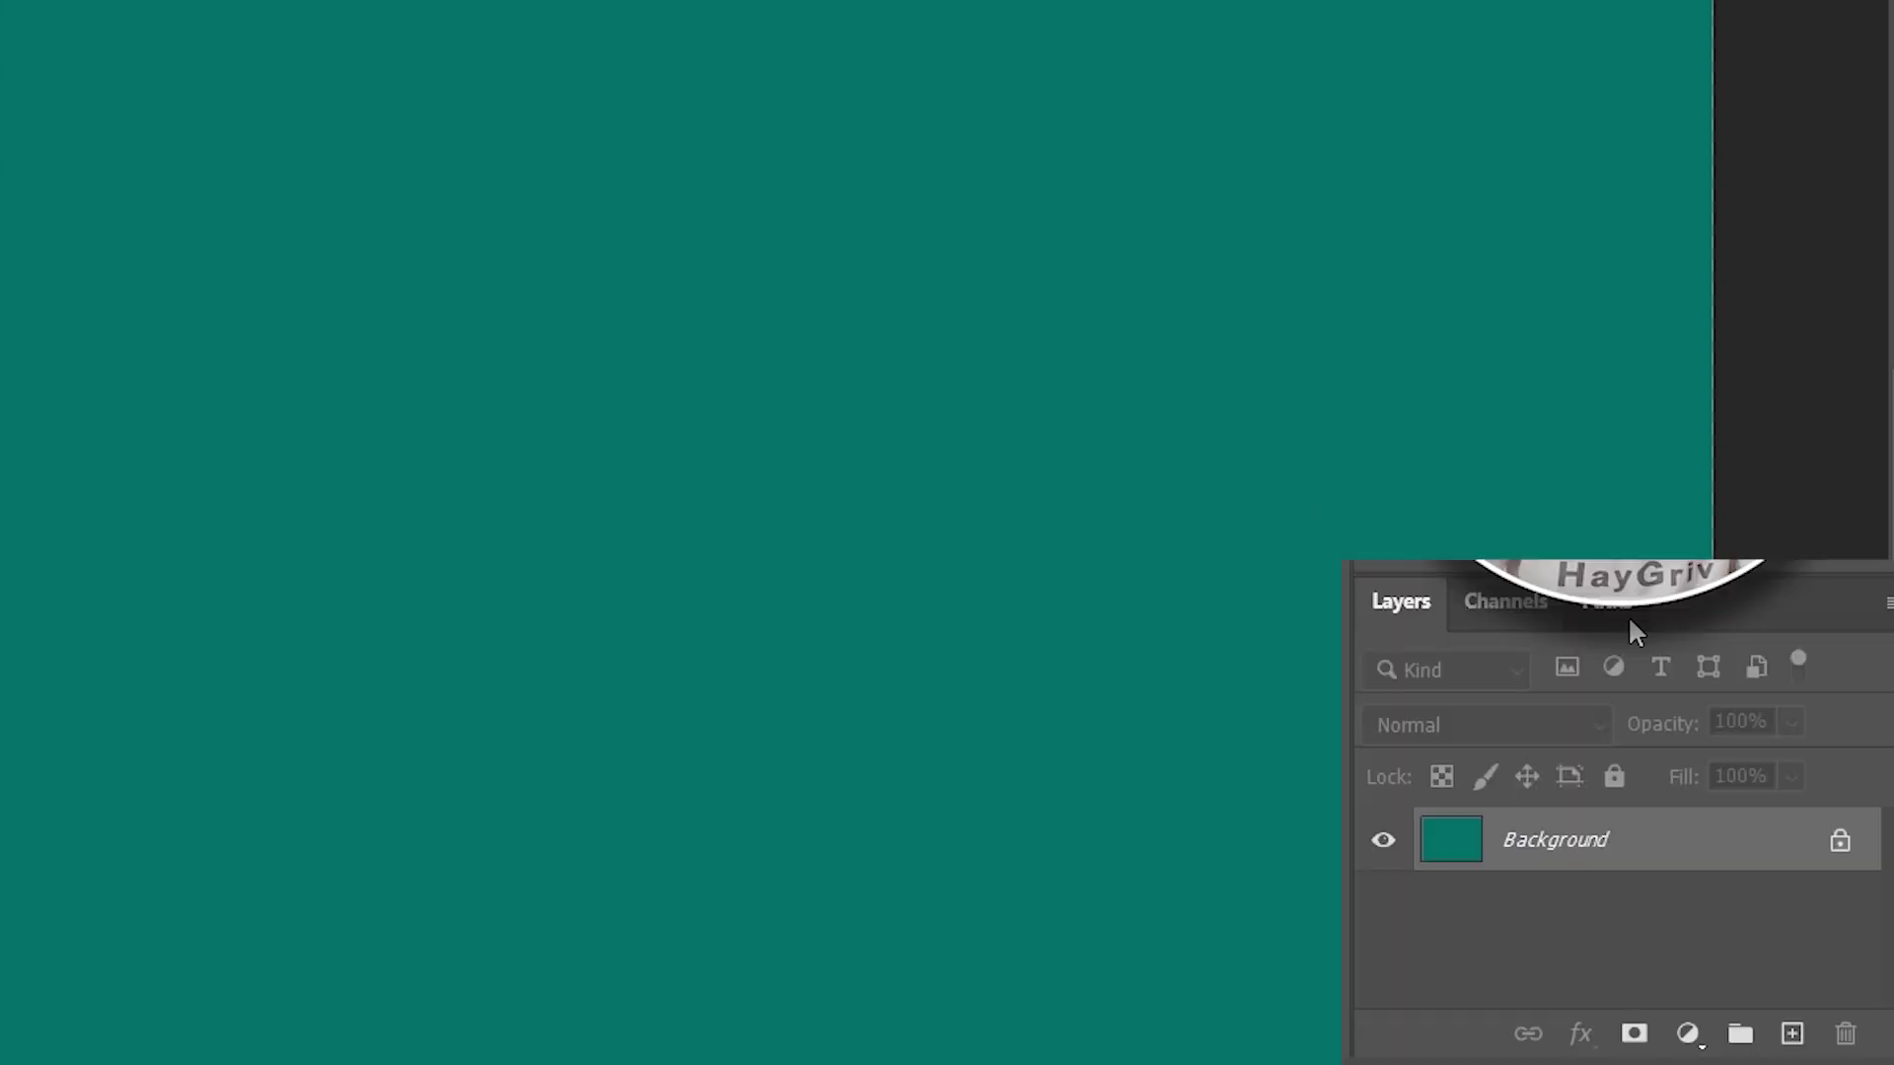
{"action": "left_click", "coordinate": [1628, 607]}
{"action": "left_click", "coordinate": [1558, 688]}
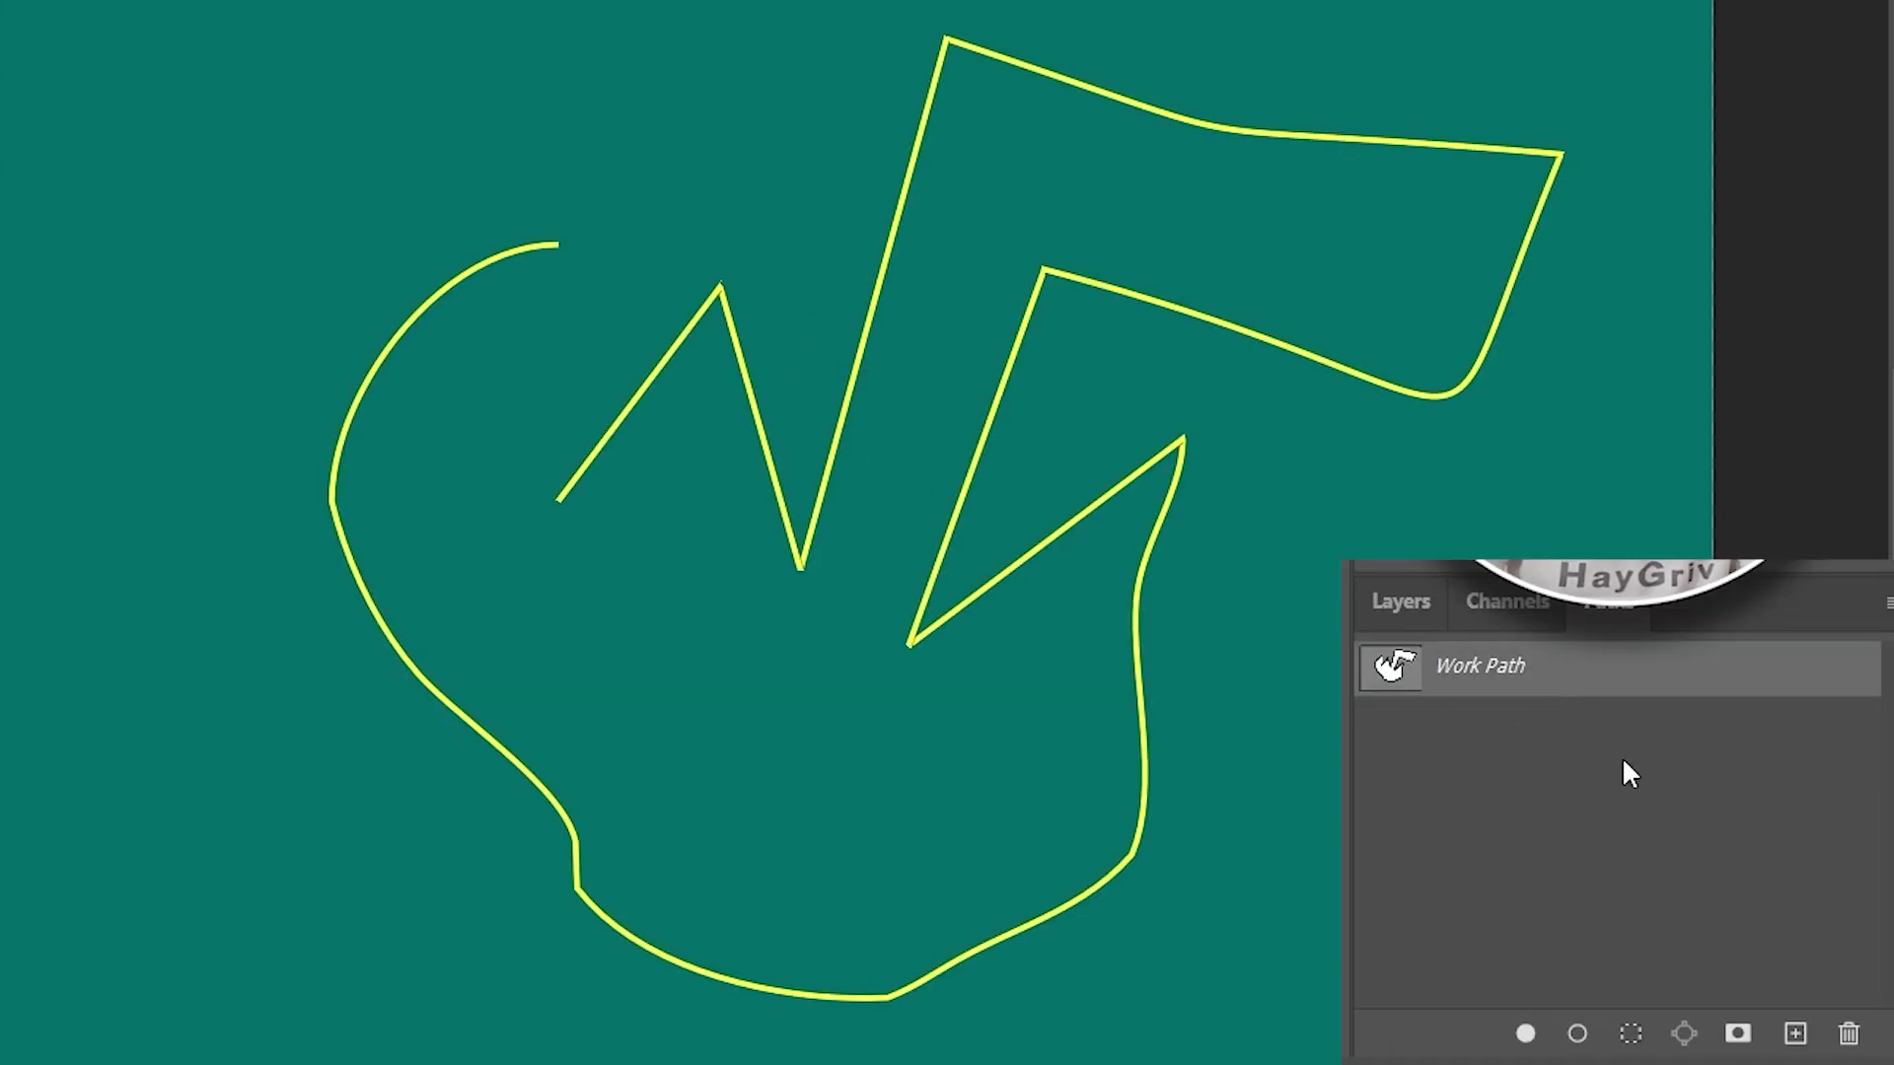
{"action": "left_click", "coordinate": [1853, 1034]}
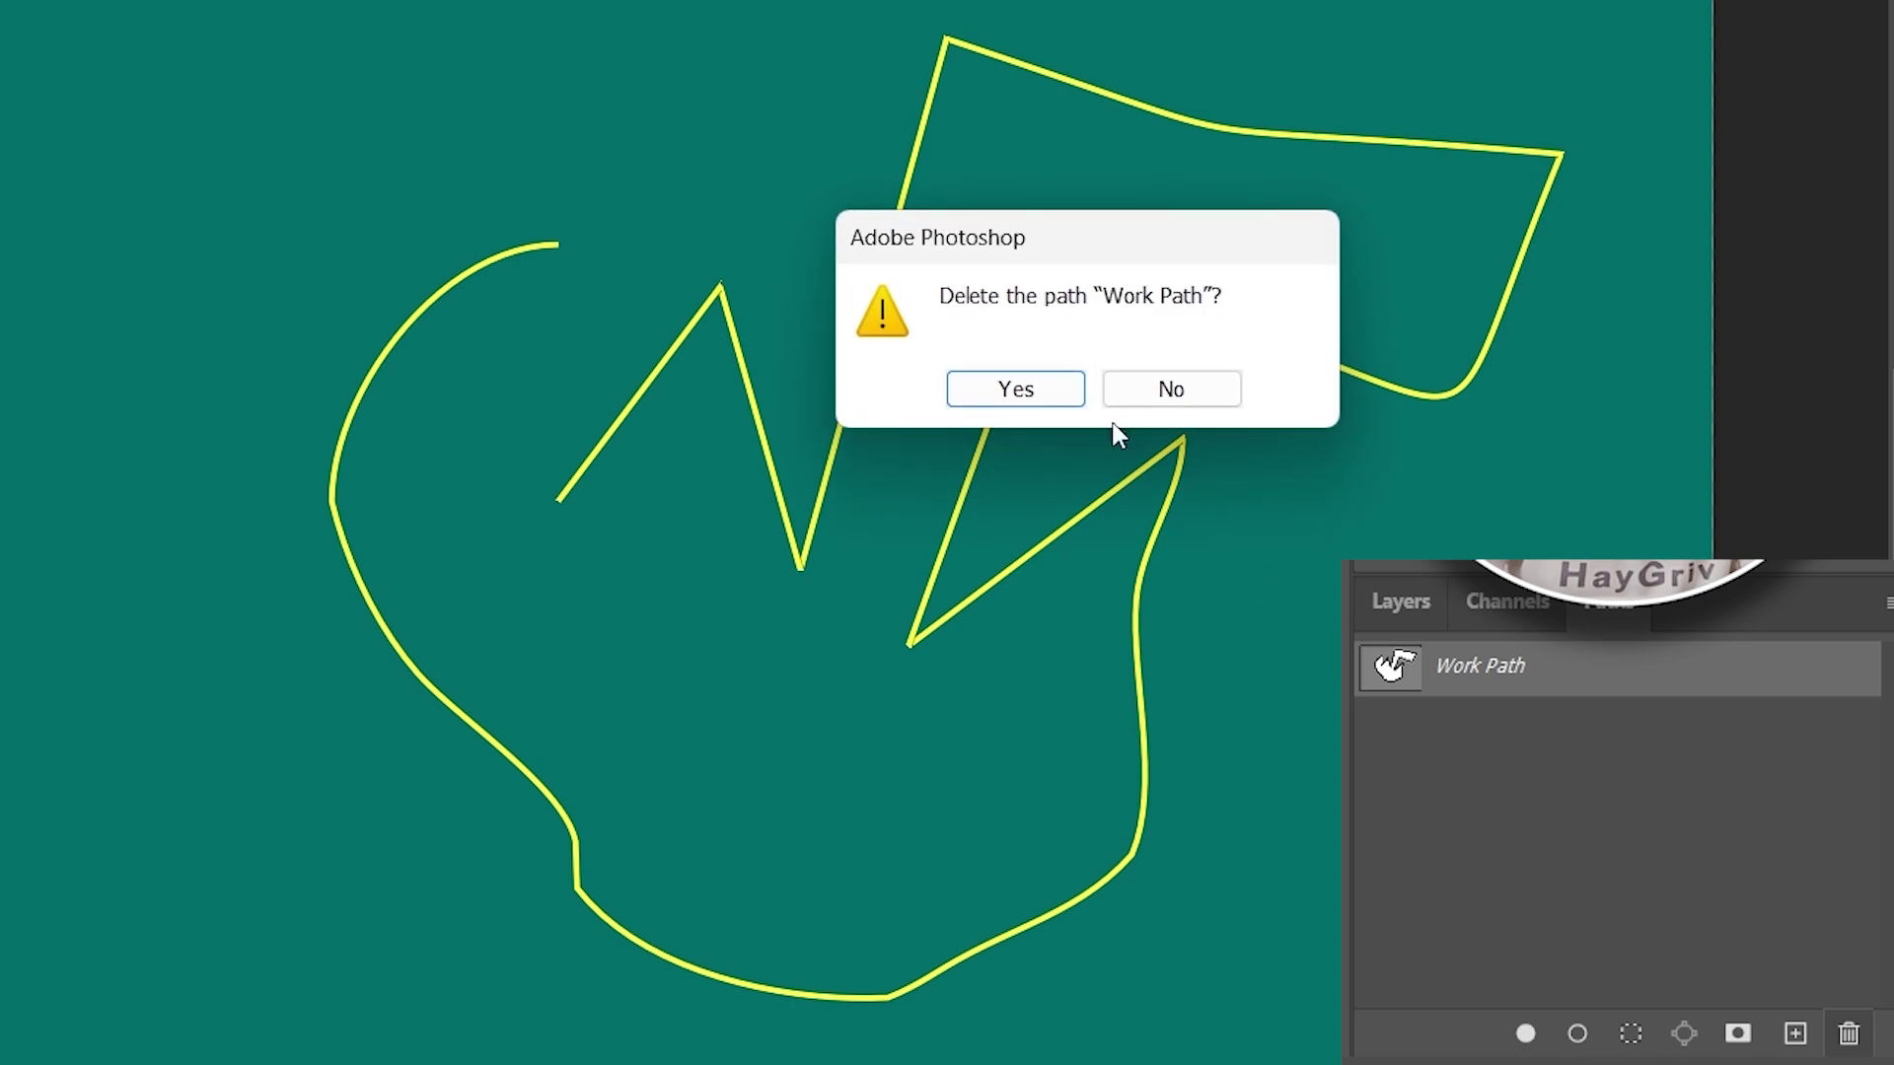
{"action": "left_click", "coordinate": [1026, 385]}
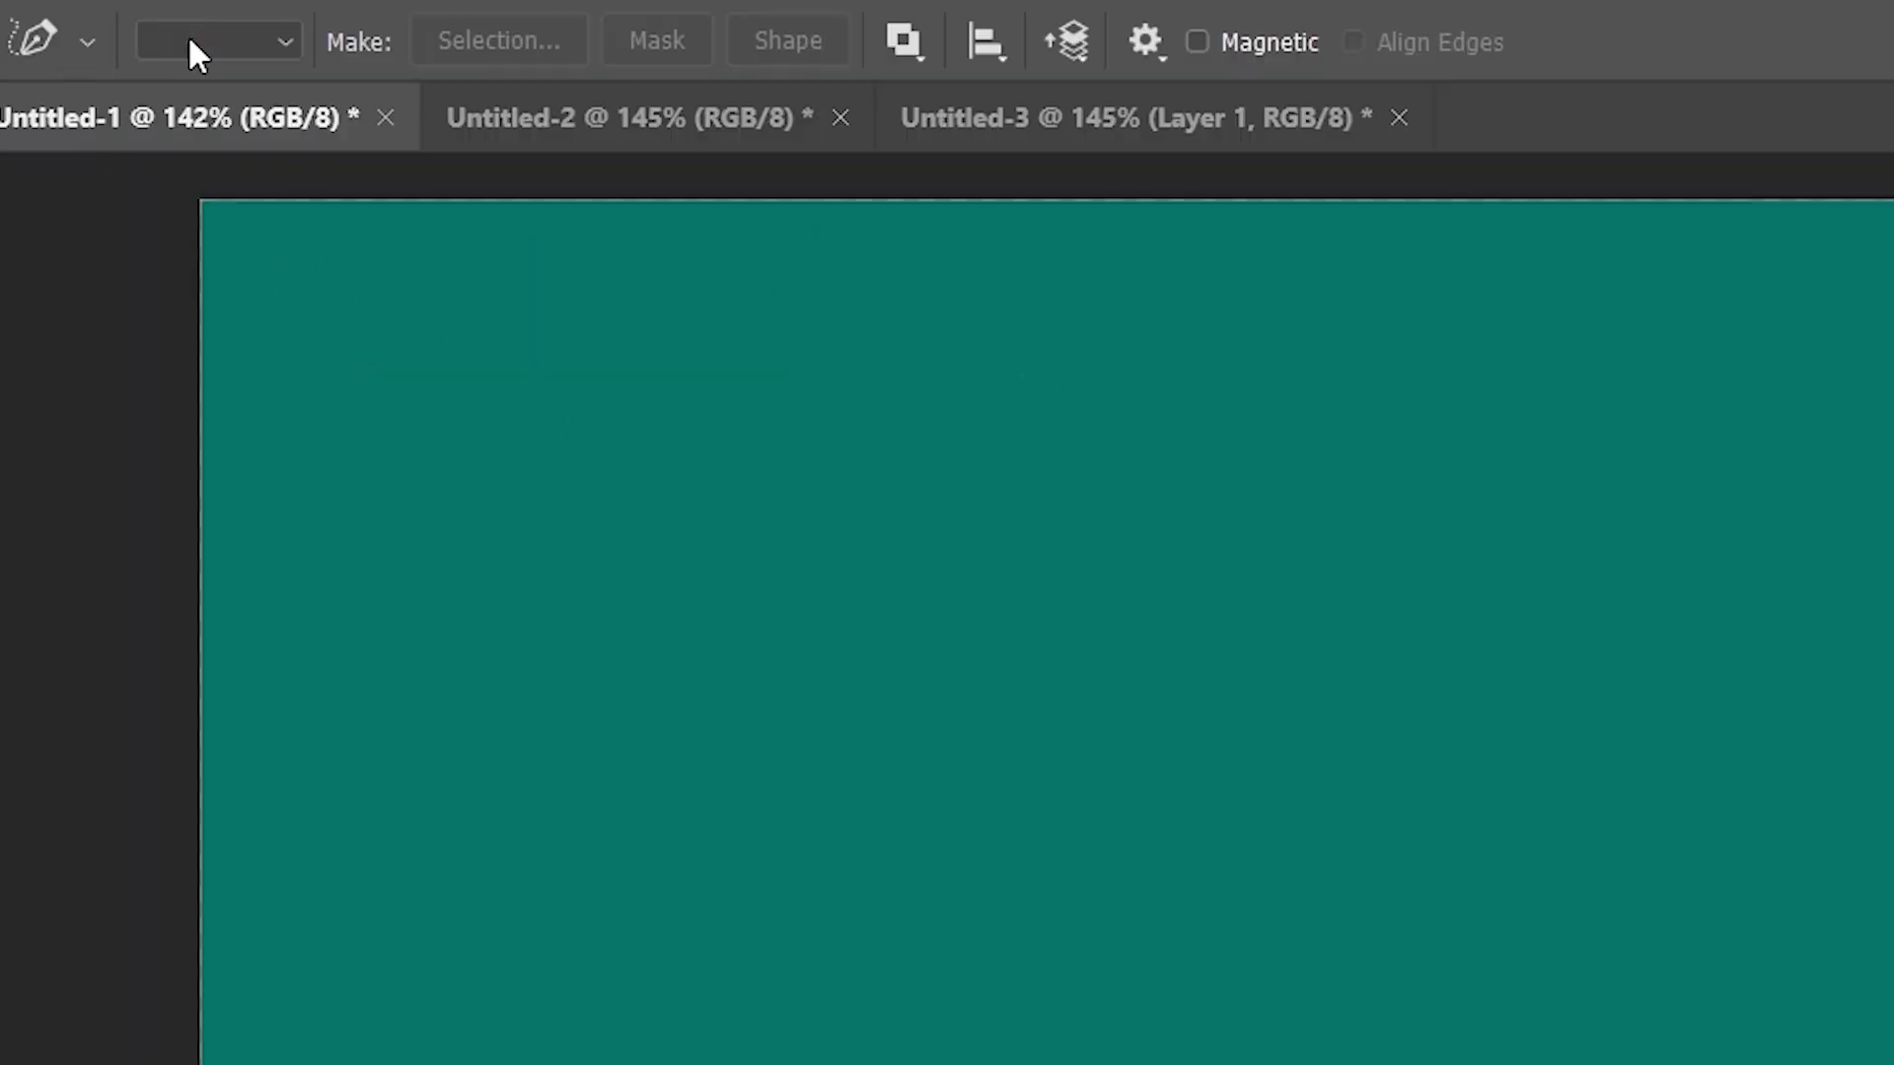
Step: Set the Freeform Pen tool's mode to Shape
{"action": "left_click", "coordinate": [192, 42]}
{"action": "left_click", "coordinate": [219, 82]}
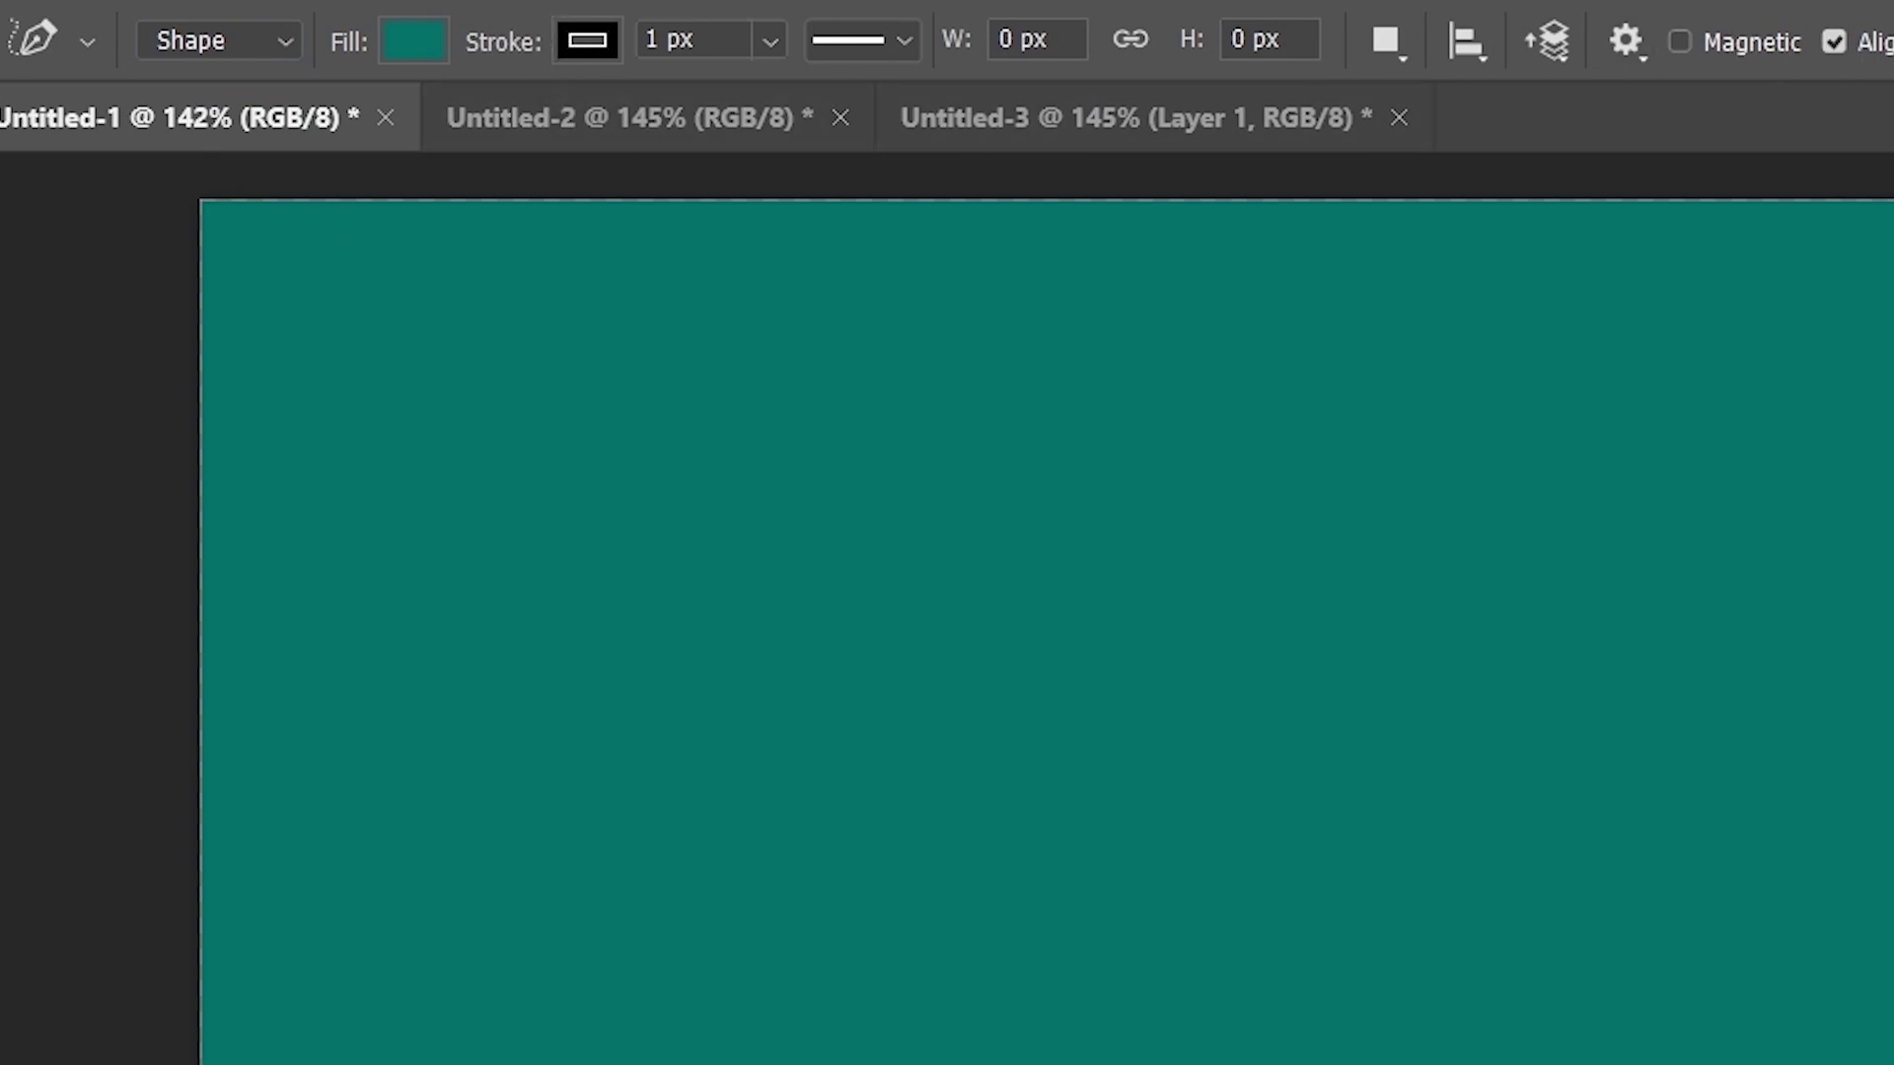
Step: Set the Freeform Pen tool's mode to Path
{"action": "left_click", "coordinate": [249, 42]}
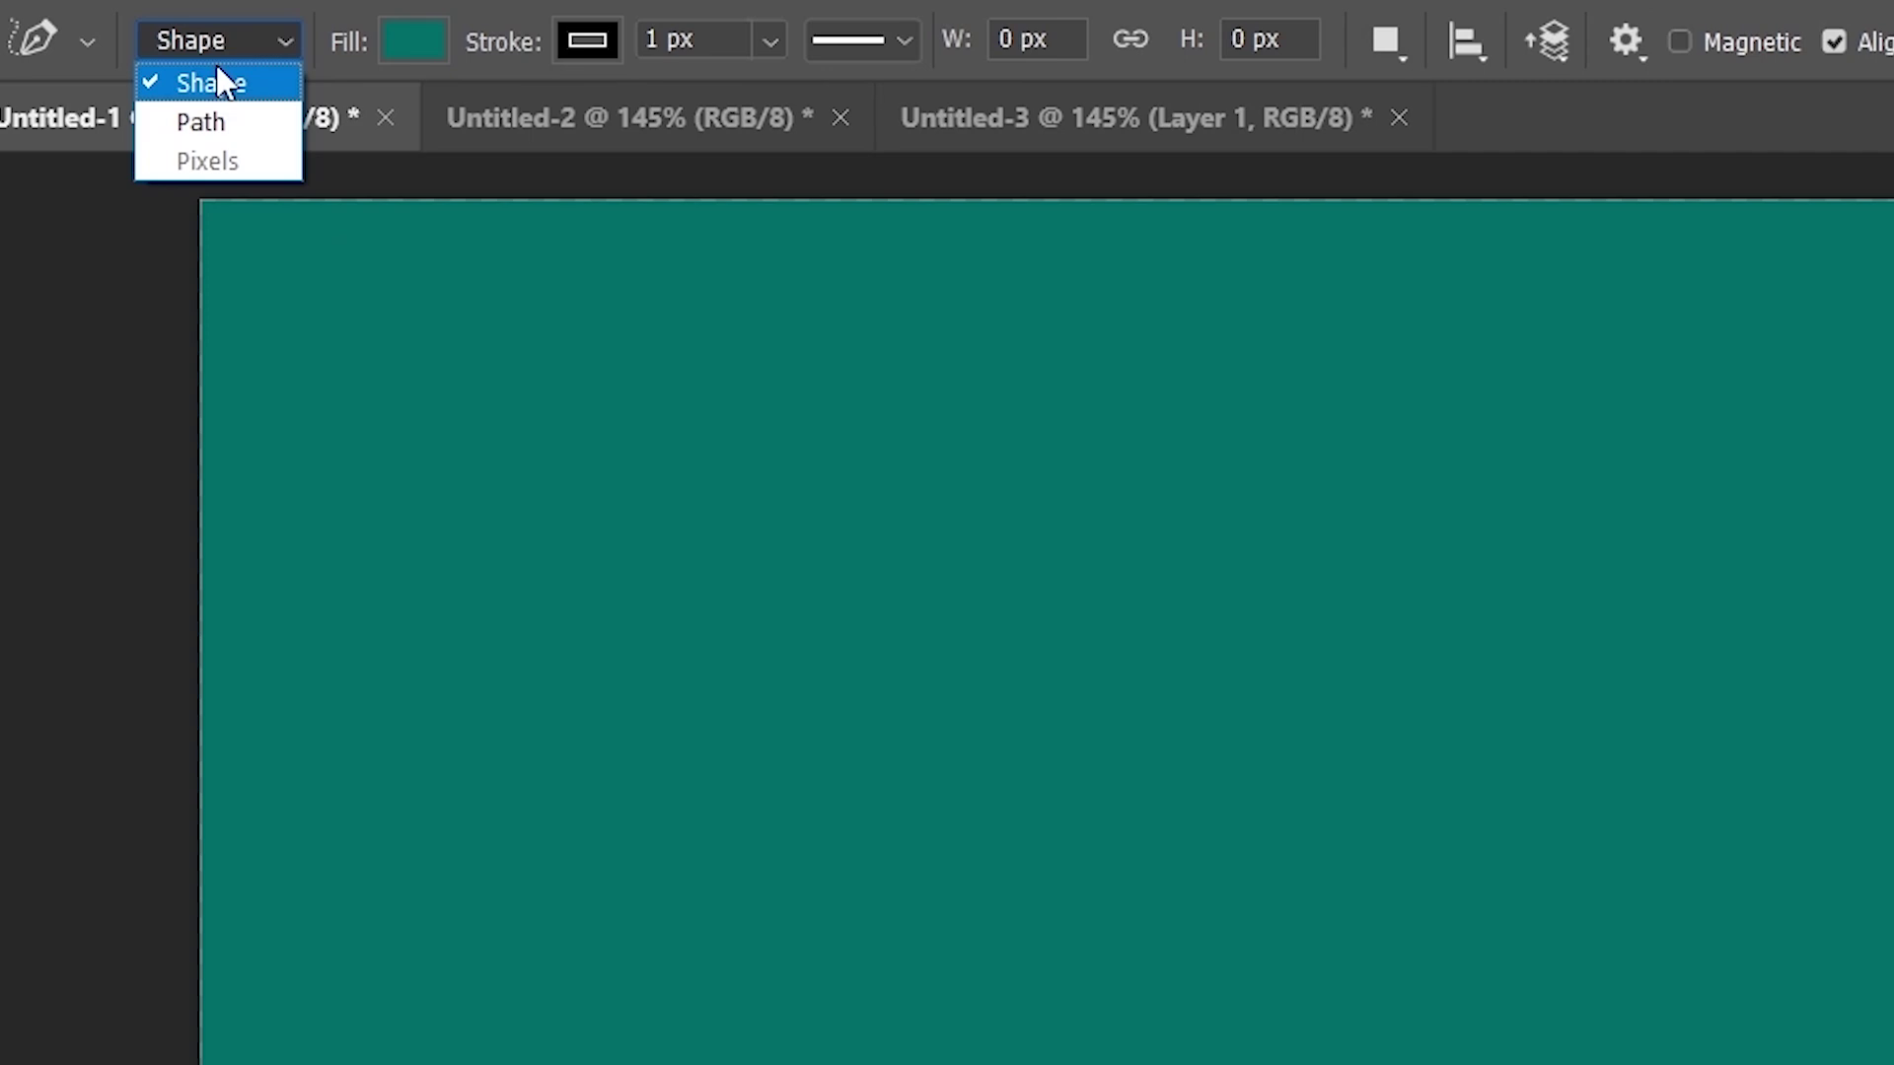
{"action": "left_click", "coordinate": [244, 133]}
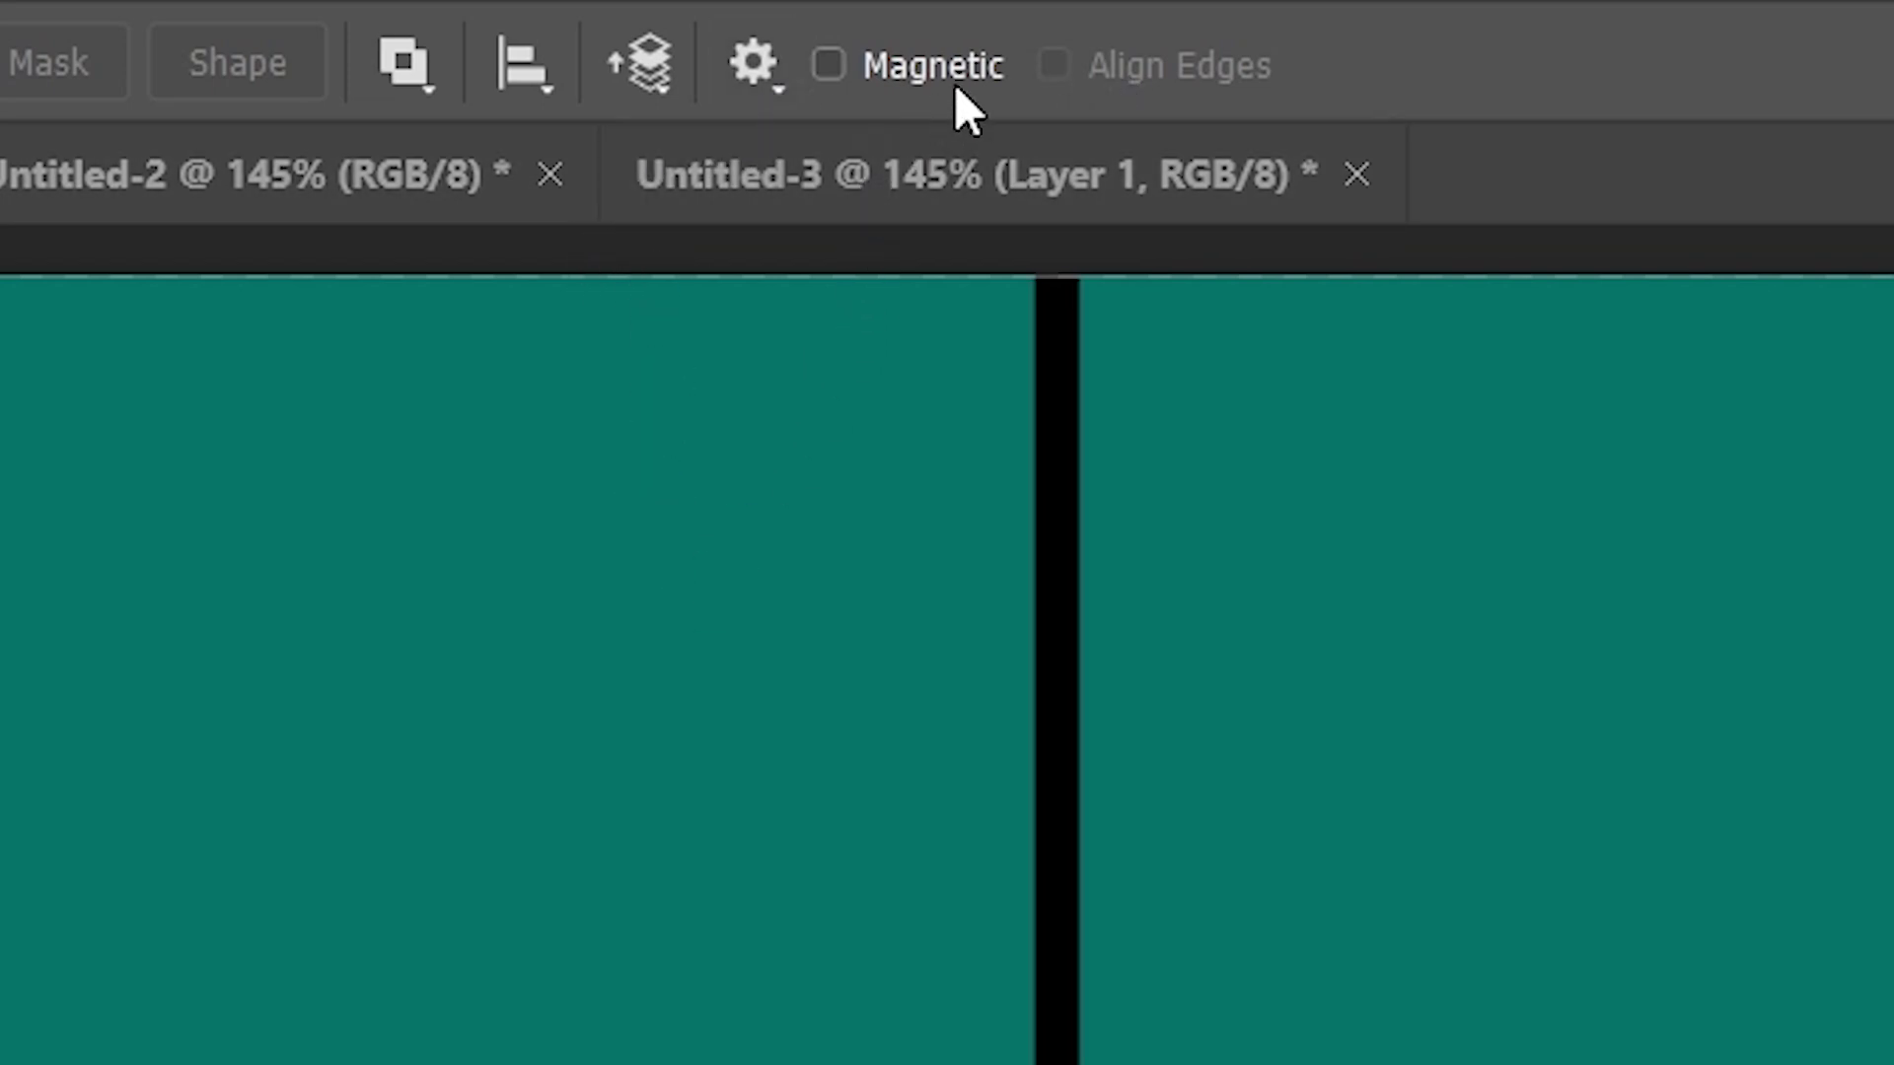
Step: Set the Curve Fit to 10 px and draw a large open freehand loop on the left side of the black divider
{"action": "left_click", "coordinate": [751, 63]}
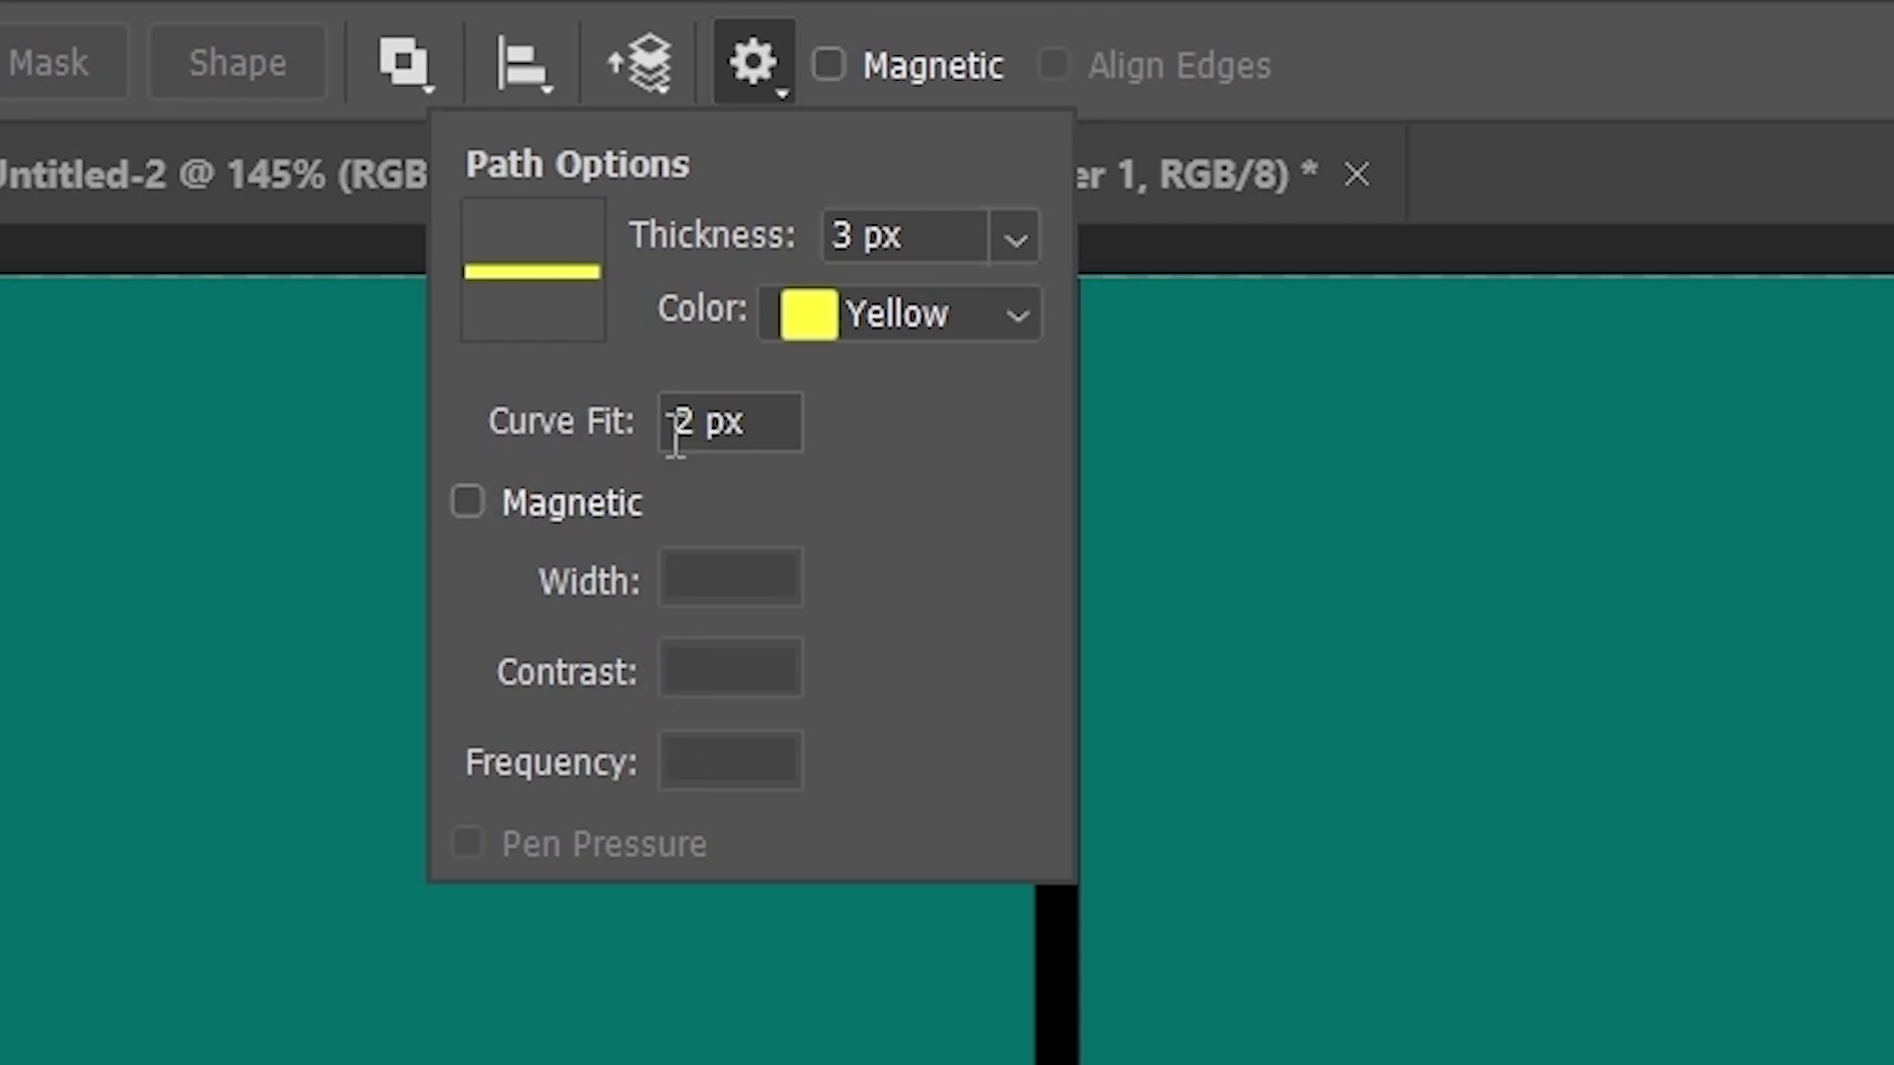
{"action": "left_click_drag", "start_coordinate": [695, 410], "coordinate": [671, 432]}
{"action": "type", "text": "10"}
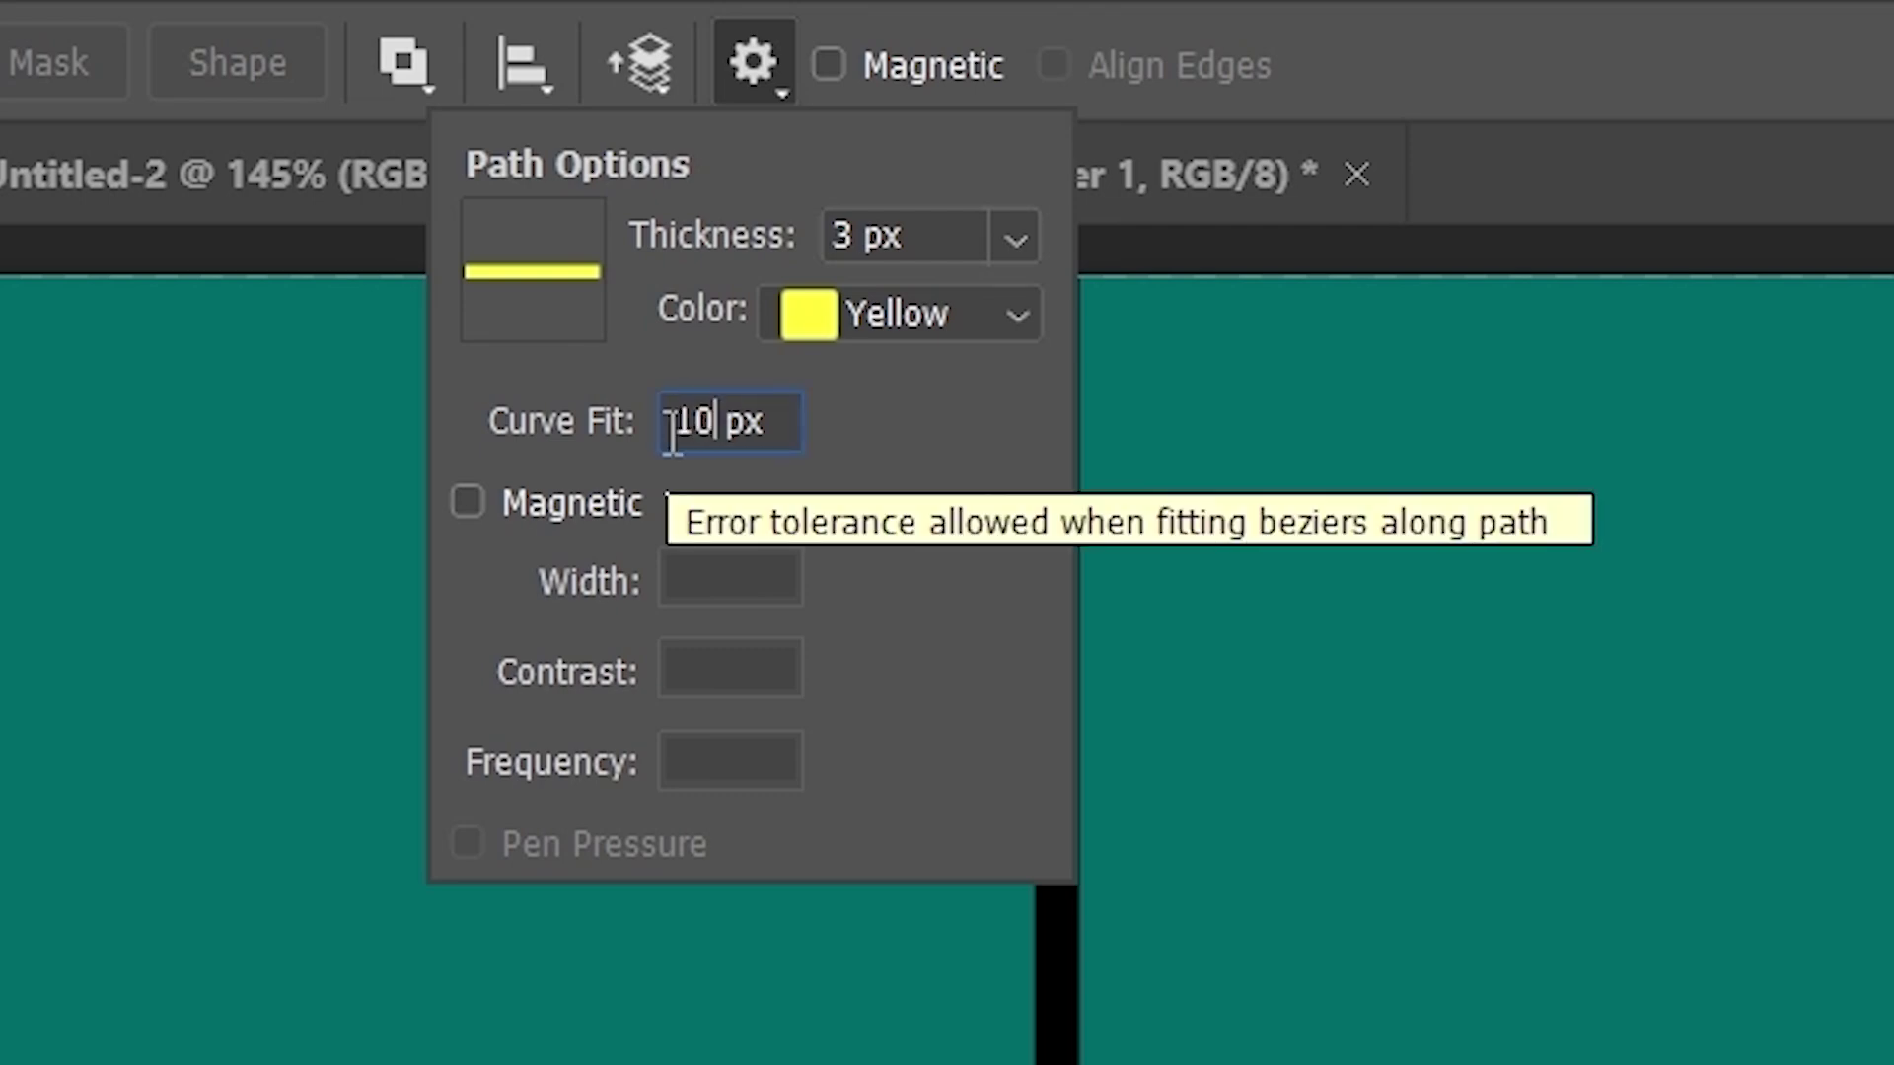
{"action": "key", "text": "Return"}
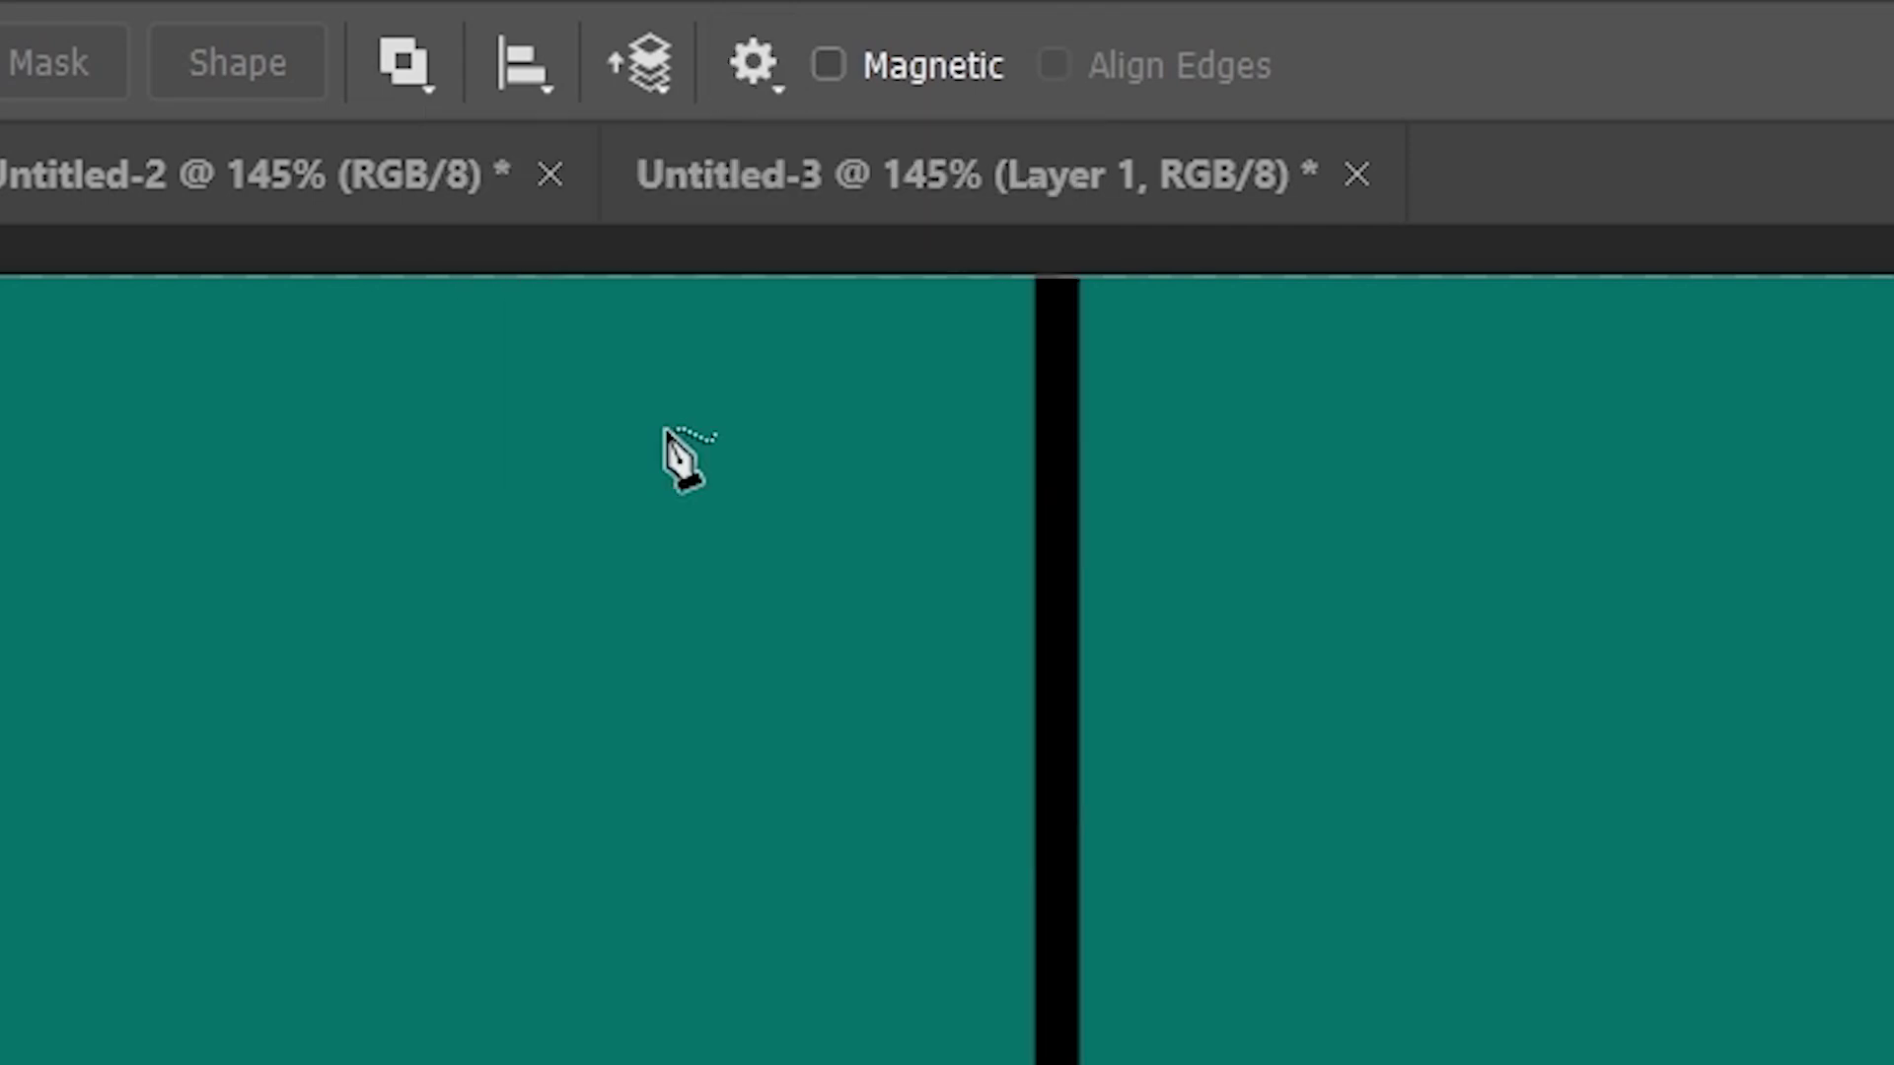
{"action": "mouse_move", "coordinate": [400, 255]}
{"action": "left_mouse_down"}
{"action": "mouse_move", "coordinate": [276, 291]}
{"action": "mouse_move", "coordinate": [261, 514]}
{"action": "mouse_move", "coordinate": [319, 763]}
{"action": "mouse_move", "coordinate": [469, 949]}
{"action": "mouse_move", "coordinate": [656, 862]}
{"action": "mouse_move", "coordinate": [754, 644]}
{"action": "mouse_move", "coordinate": [783, 388]}
{"action": "mouse_move", "coordinate": [712, 256]}
{"action": "mouse_move", "coordinate": [674, 242]}
{"action": "left_mouse_up"}
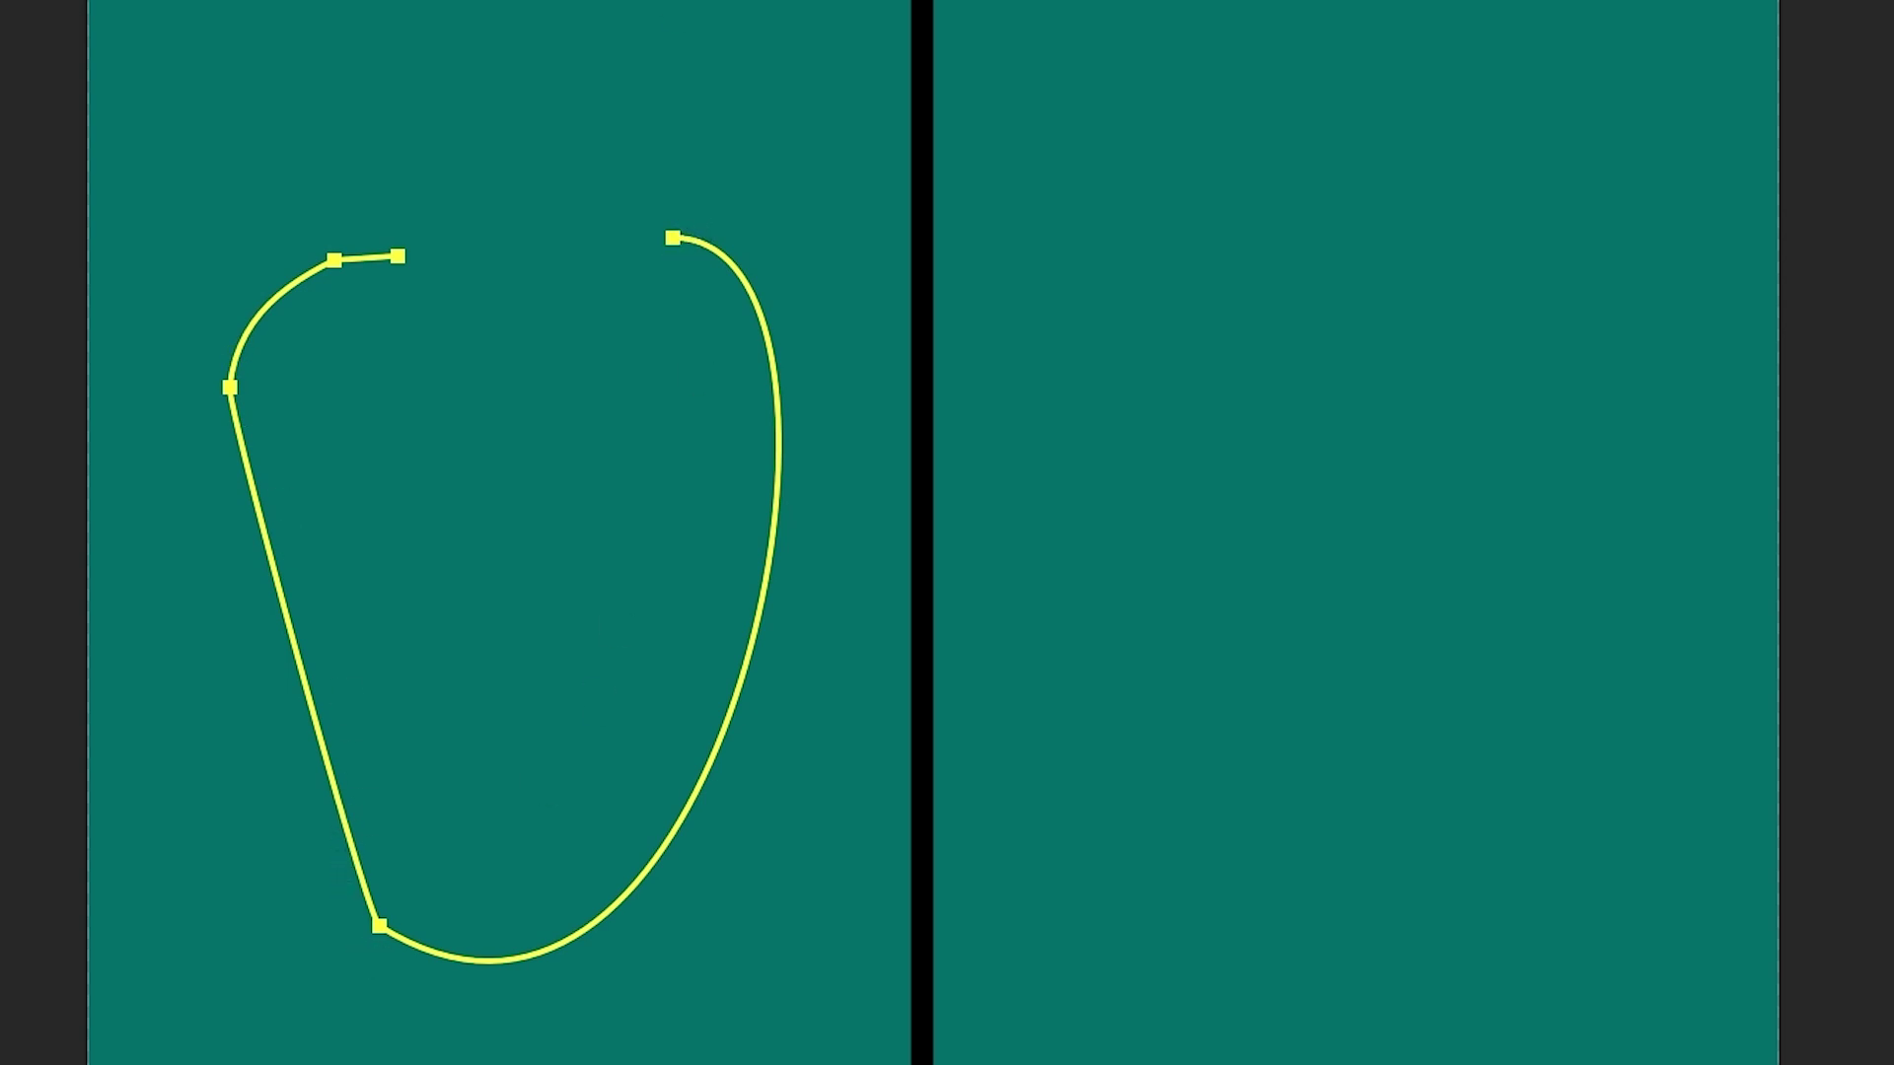
Step: Set the Curve Fit to 0.5 px and draw a large open freehand loop on the right side of the black divider
{"action": "left_click", "coordinate": [769, 29]}
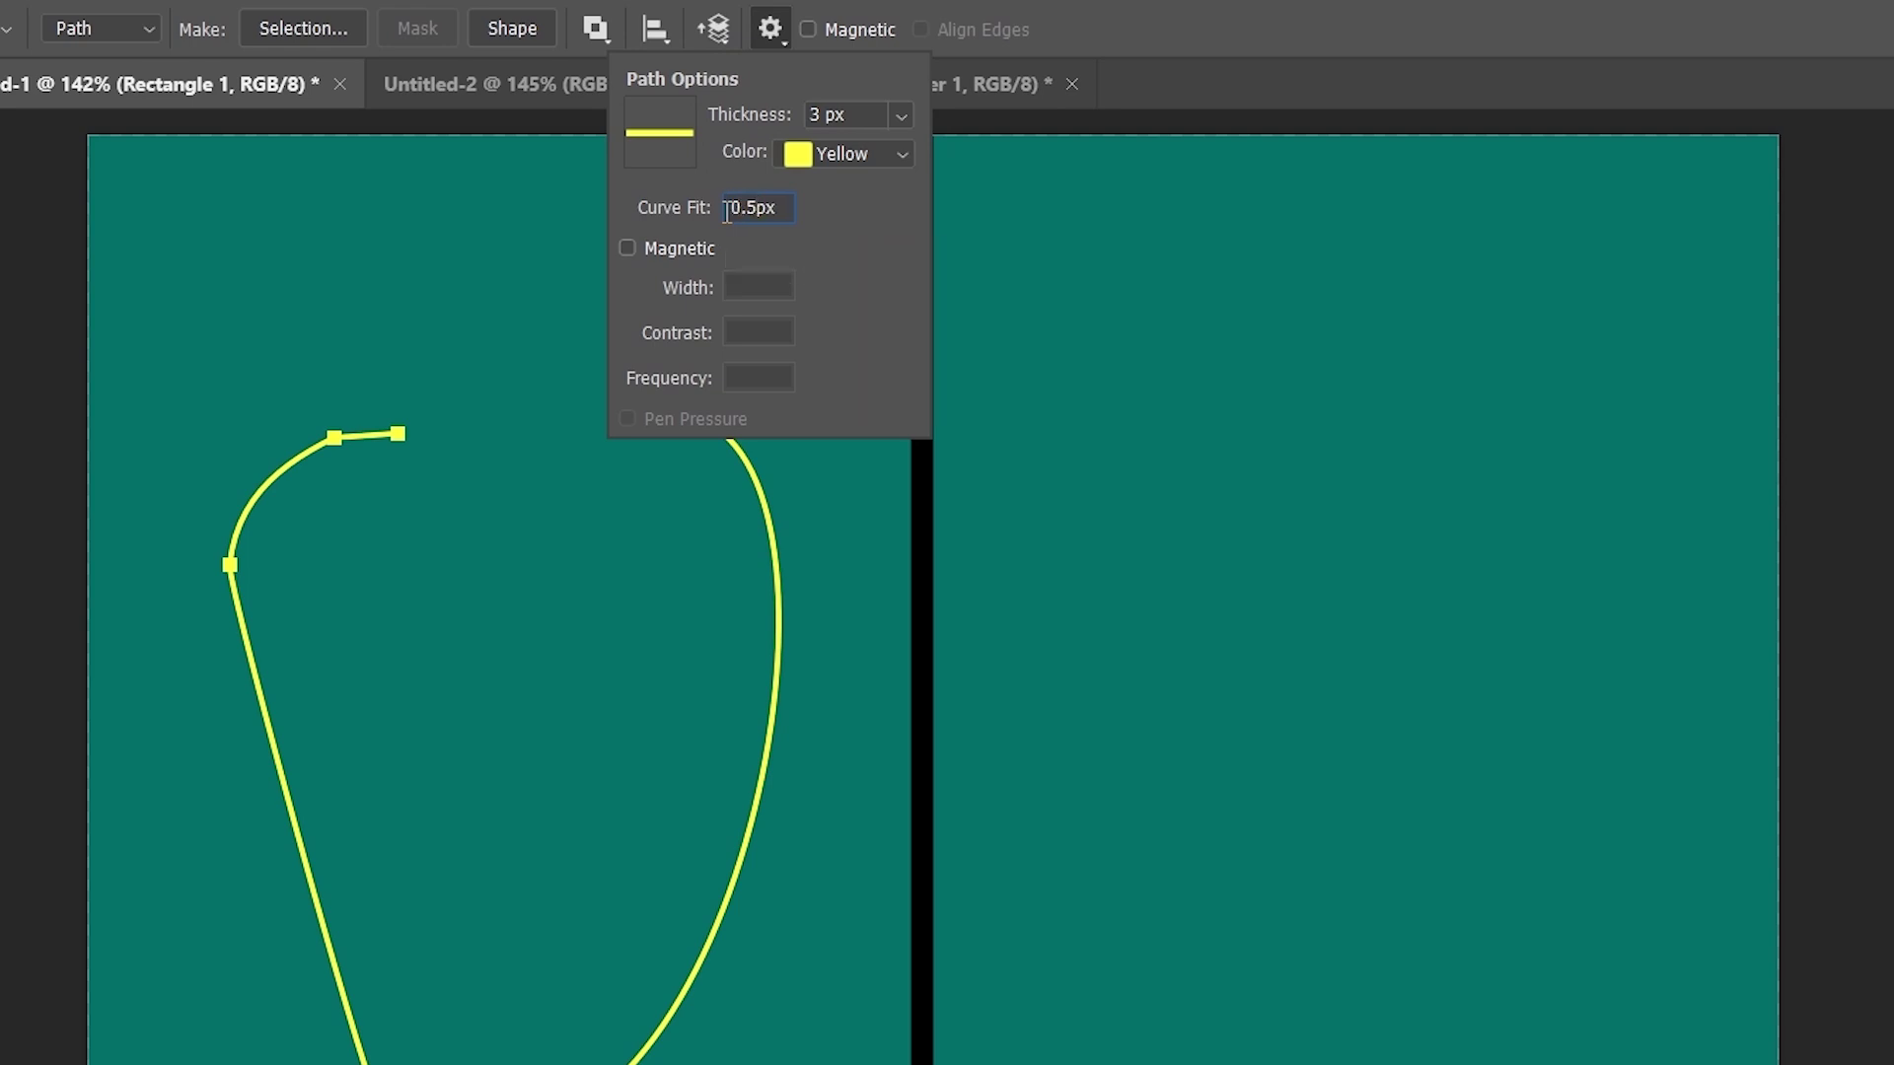
{"action": "key", "text": "Return"}
{"action": "left_click_drag", "start_coordinate": [1123, 400], "coordinate": [1066, 663]}
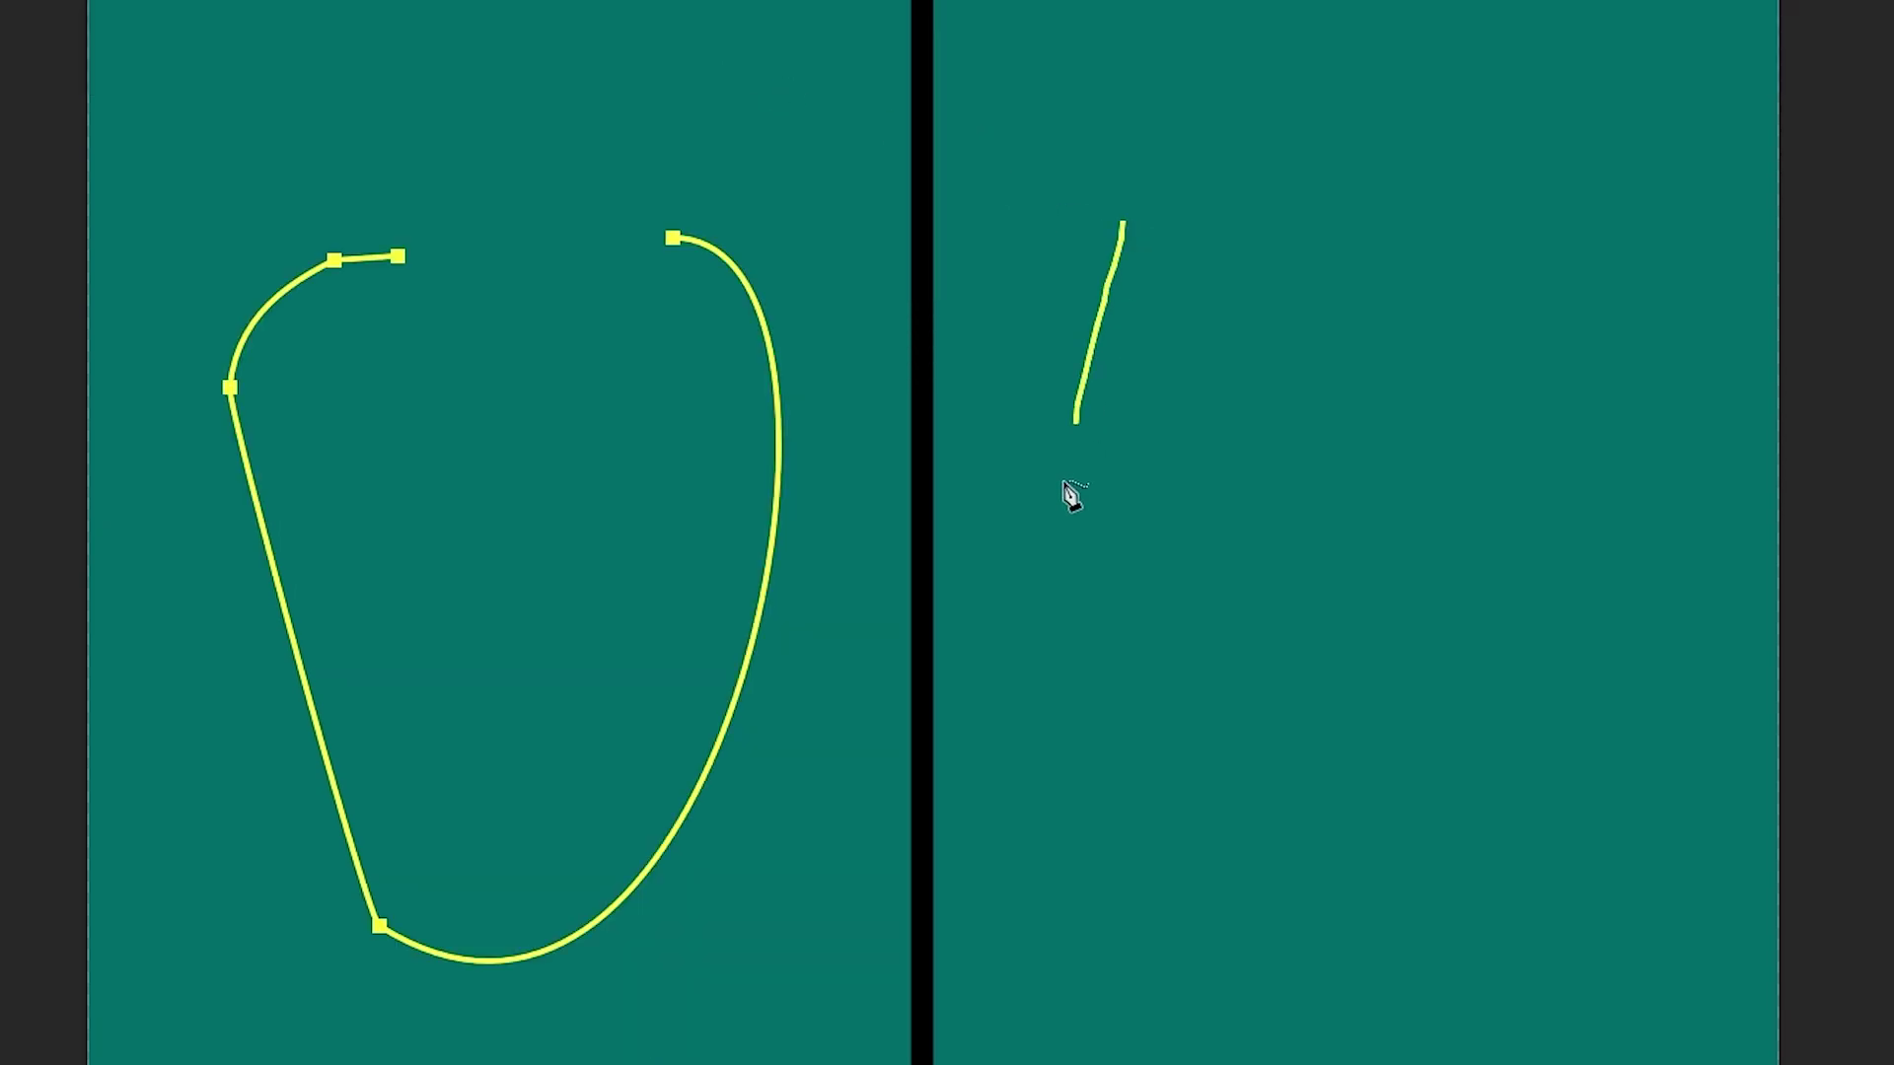
{"action": "mouse_move", "coordinate": [1065, 484]}
{"action": "left_mouse_down"}
{"action": "mouse_move", "coordinate": [1392, 859]}
{"action": "mouse_move", "coordinate": [1671, 813]}
{"action": "mouse_move", "coordinate": [1710, 612]}
{"action": "mouse_move", "coordinate": [1616, 336]}
{"action": "mouse_move", "coordinate": [1516, 205]}
{"action": "mouse_move", "coordinate": [1402, 146]}
{"action": "left_mouse_up"}
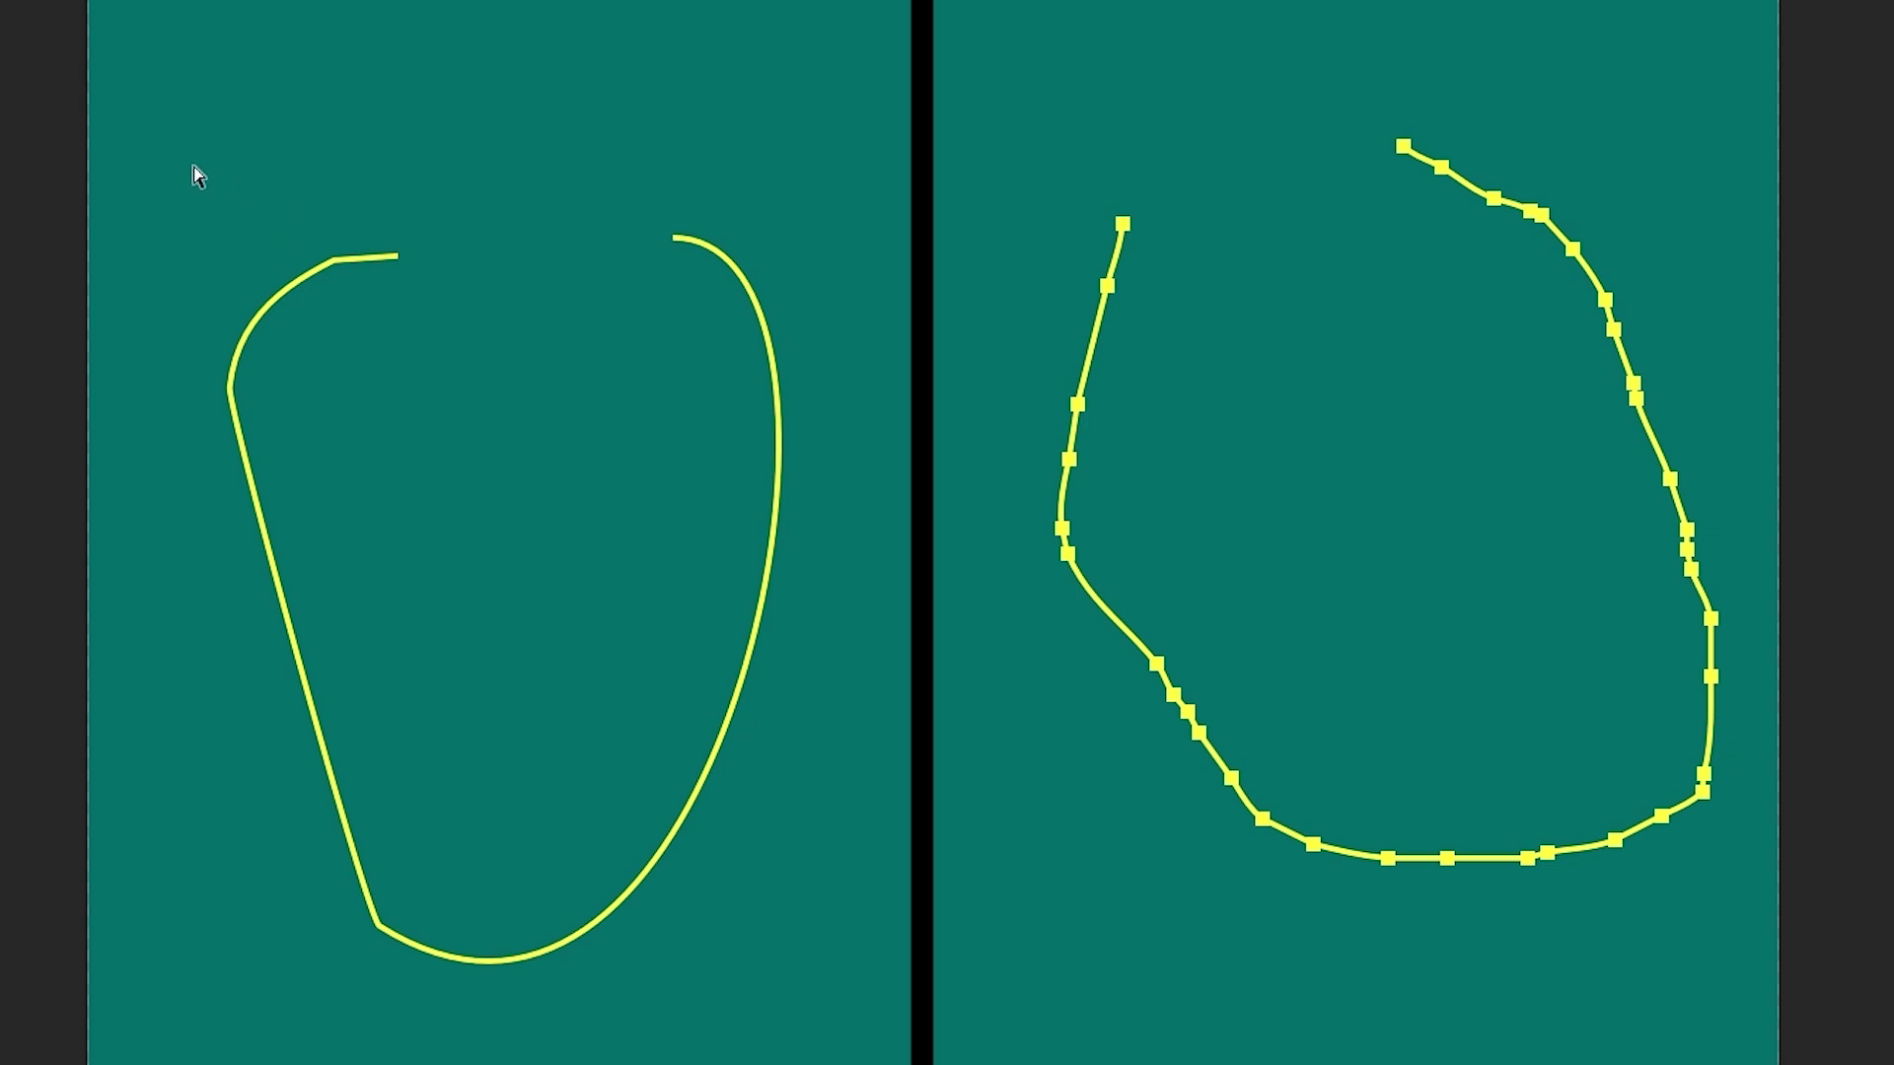
Step: Select the left loop, followed by both loops together, to compare their anchor points
{"action": "left_click_drag", "start_coordinate": [191, 169], "coordinate": [804, 992]}
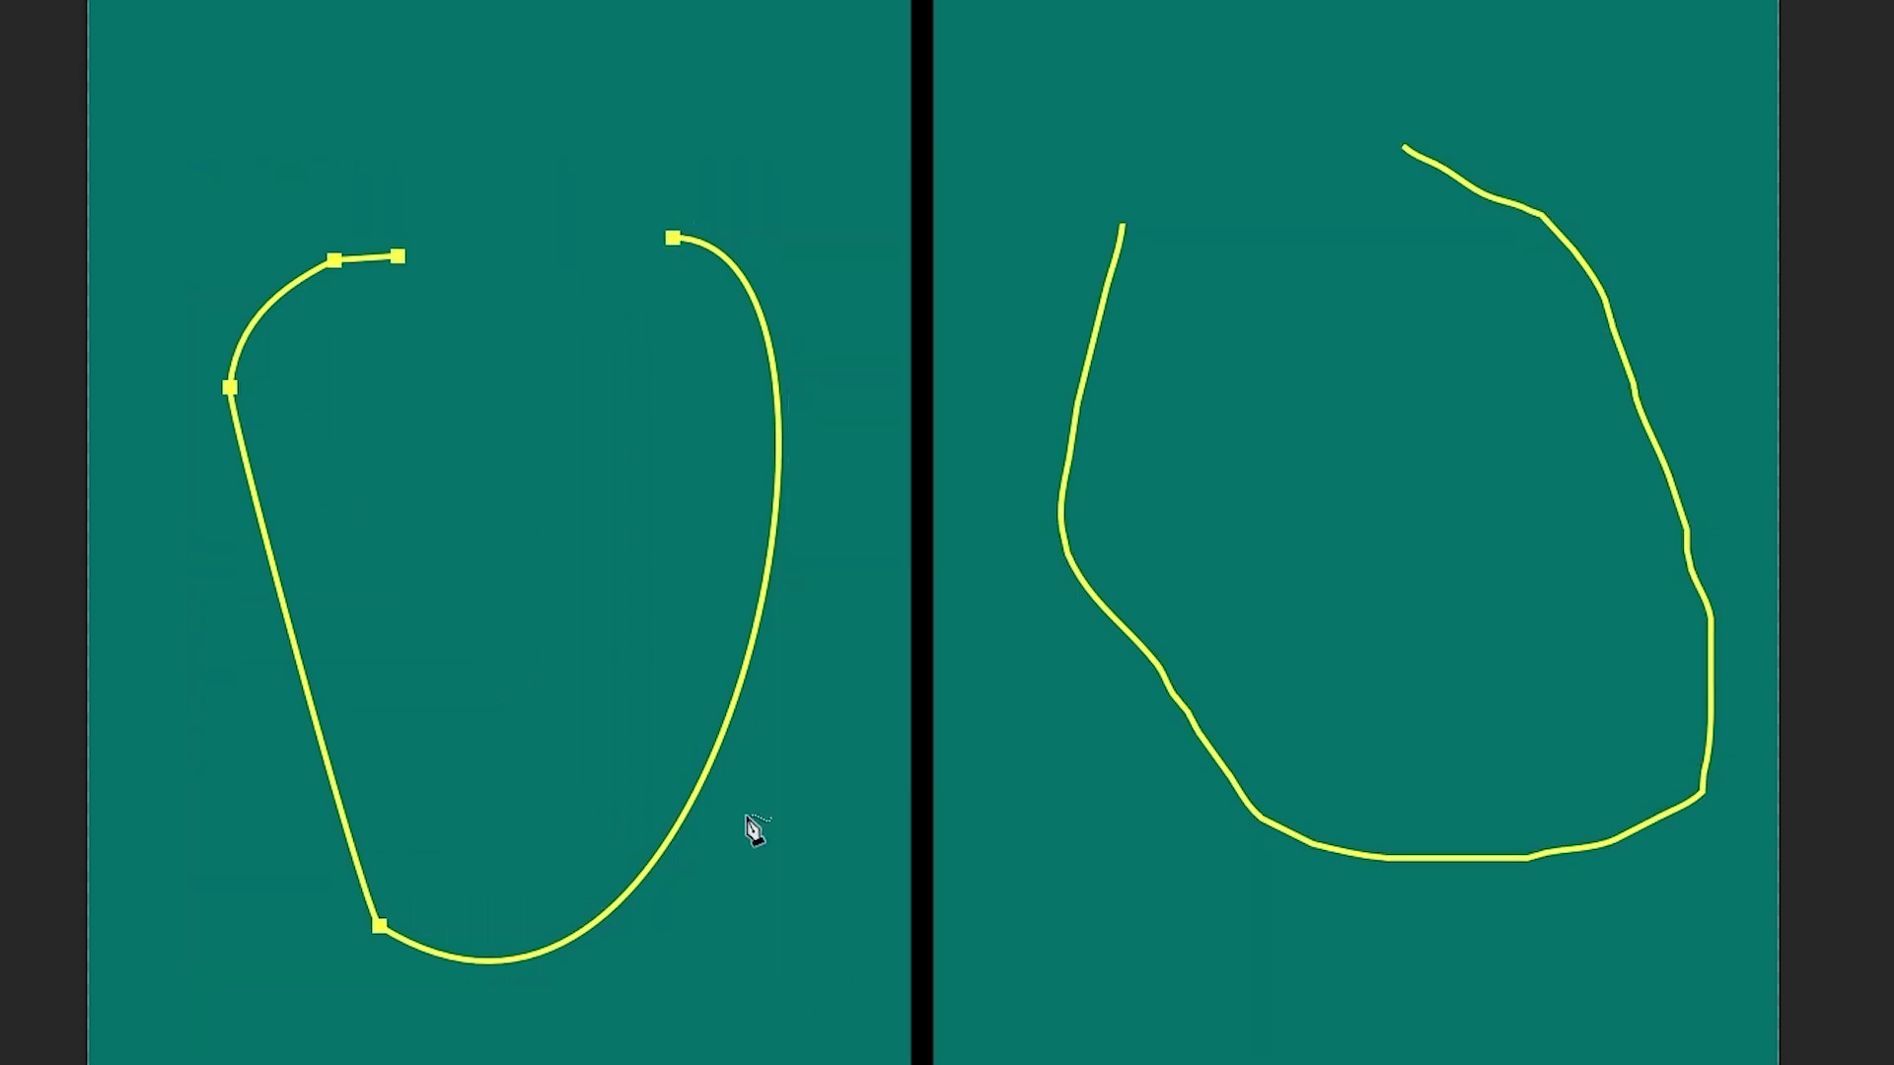
{"action": "left_click_drag", "start_coordinate": [169, 15], "coordinate": [1750, 1048]}
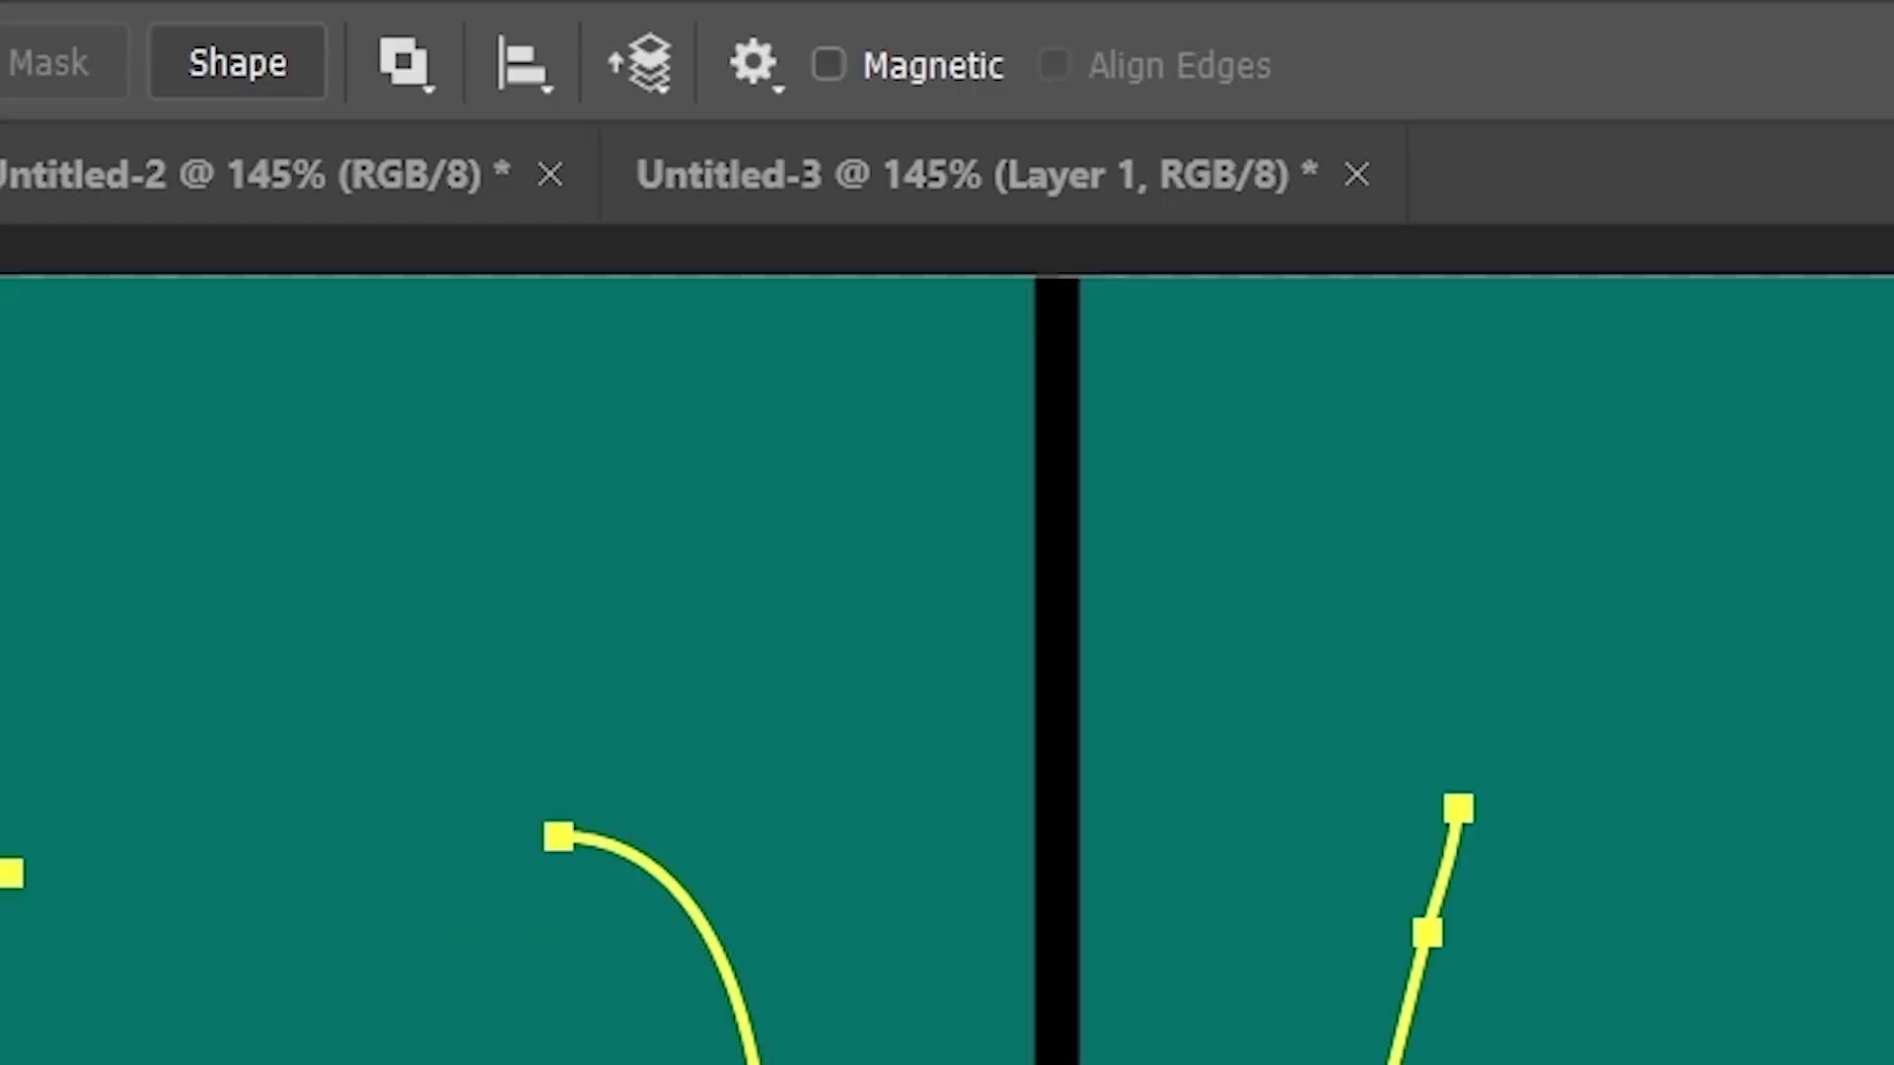
Step: Enable the Magnetic option and trace the elephant silhouette from its rear back all the way around as a closed path
{"action": "left_click", "coordinate": [753, 64]}
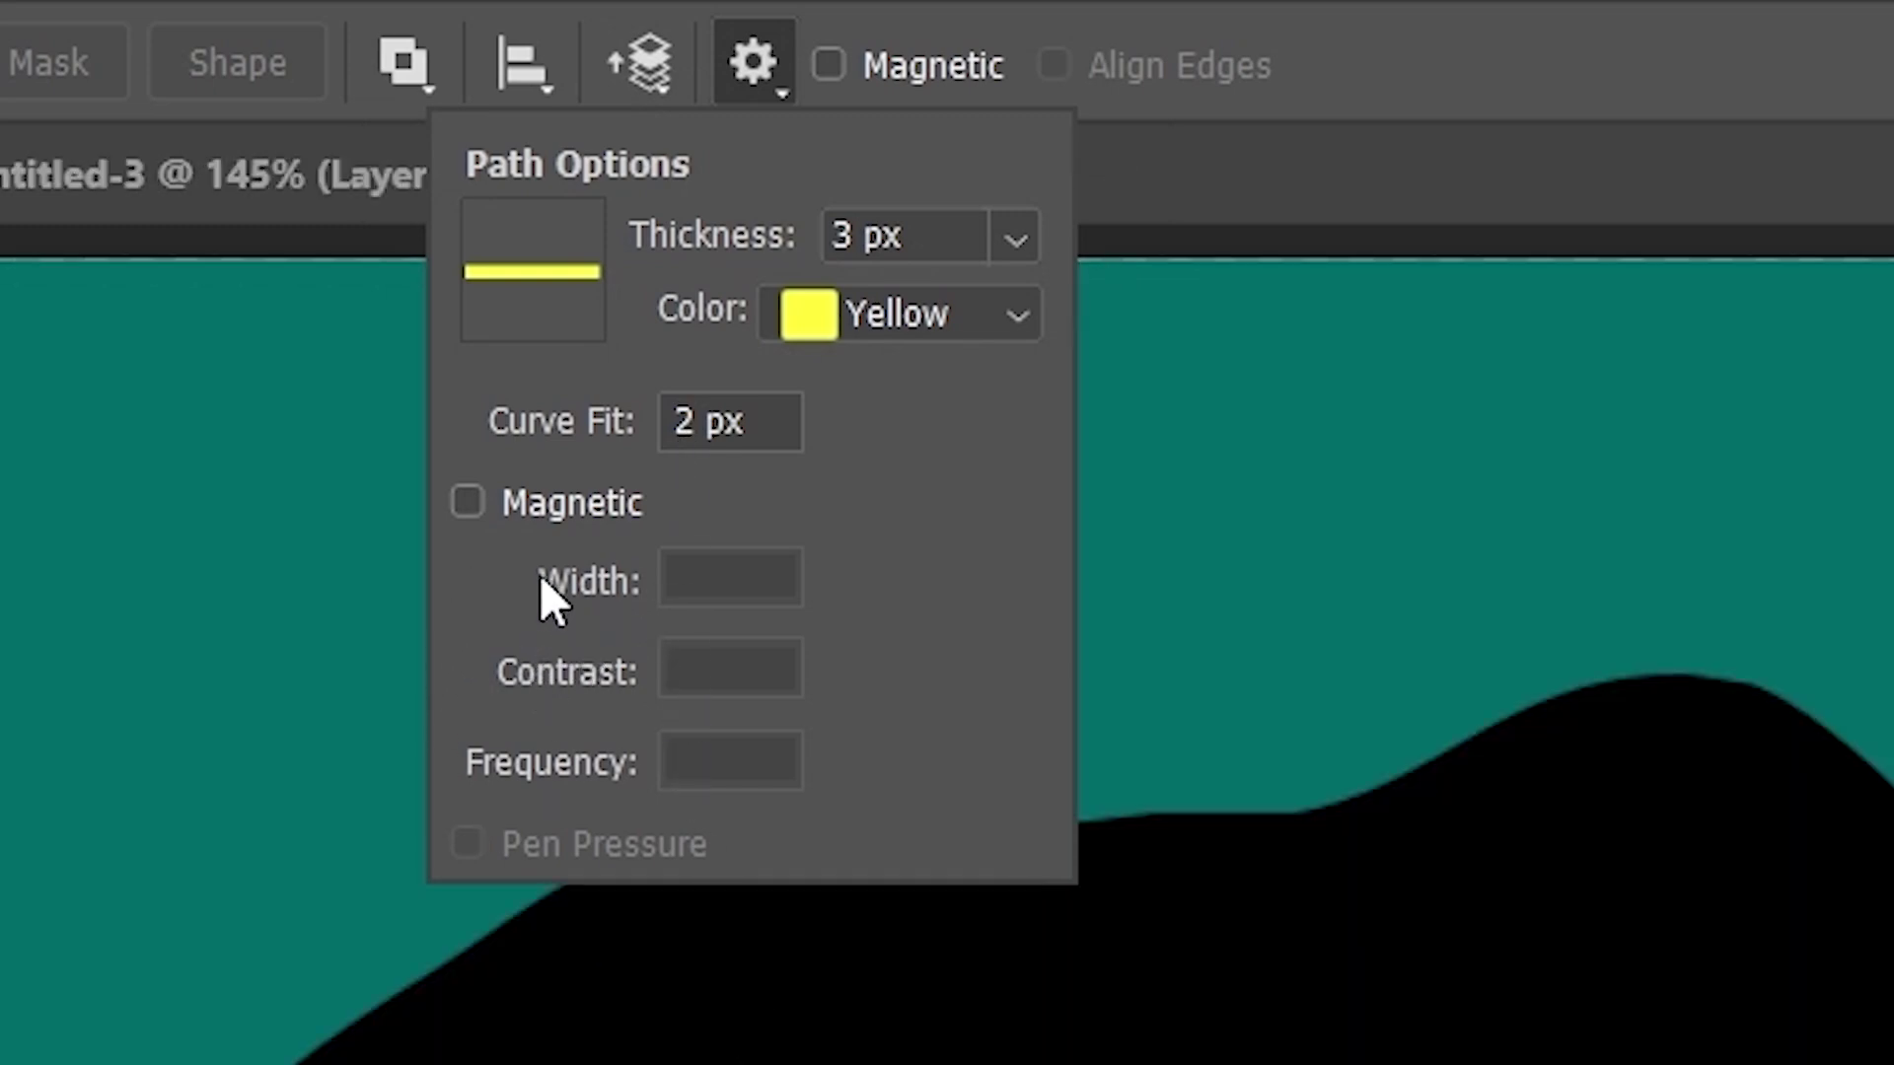
{"action": "left_click", "coordinate": [507, 517]}
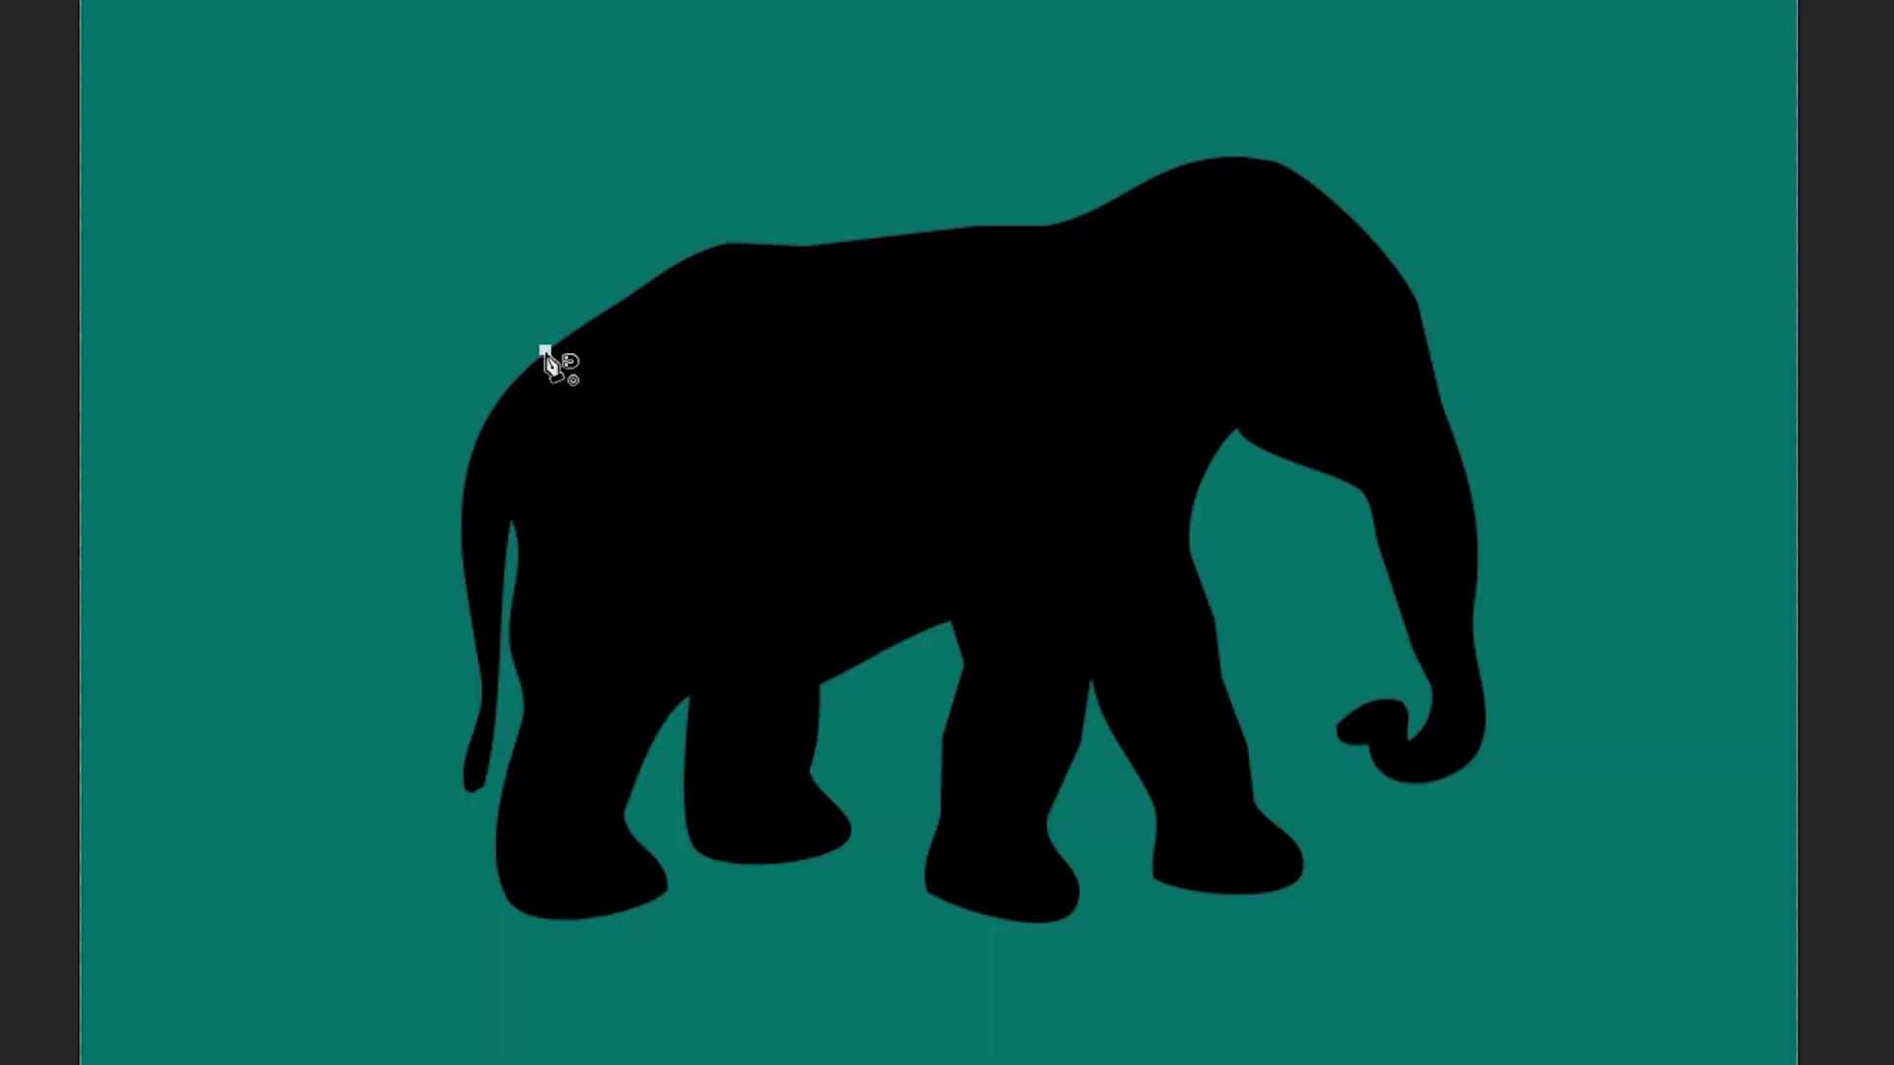
{"action": "left_click", "coordinate": [545, 350]}
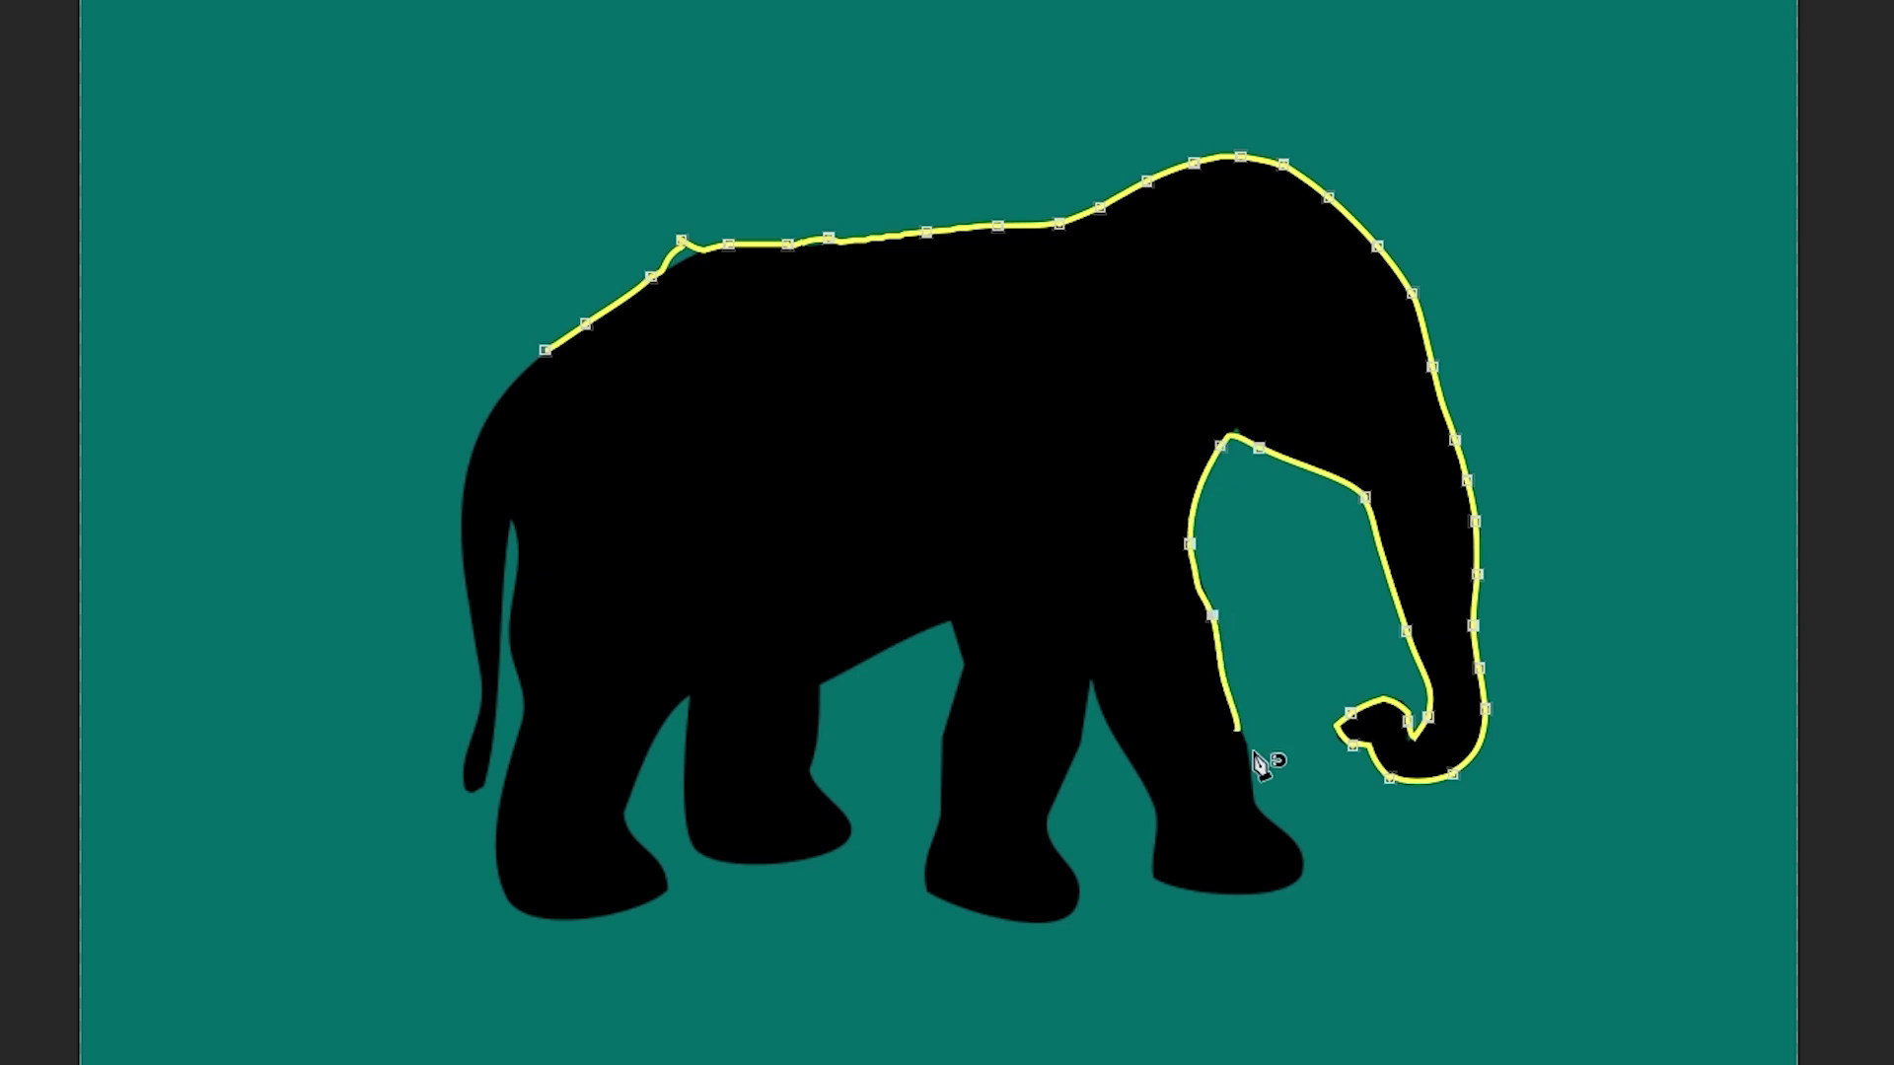
{"action": "double_click", "coordinate": [1091, 892]}
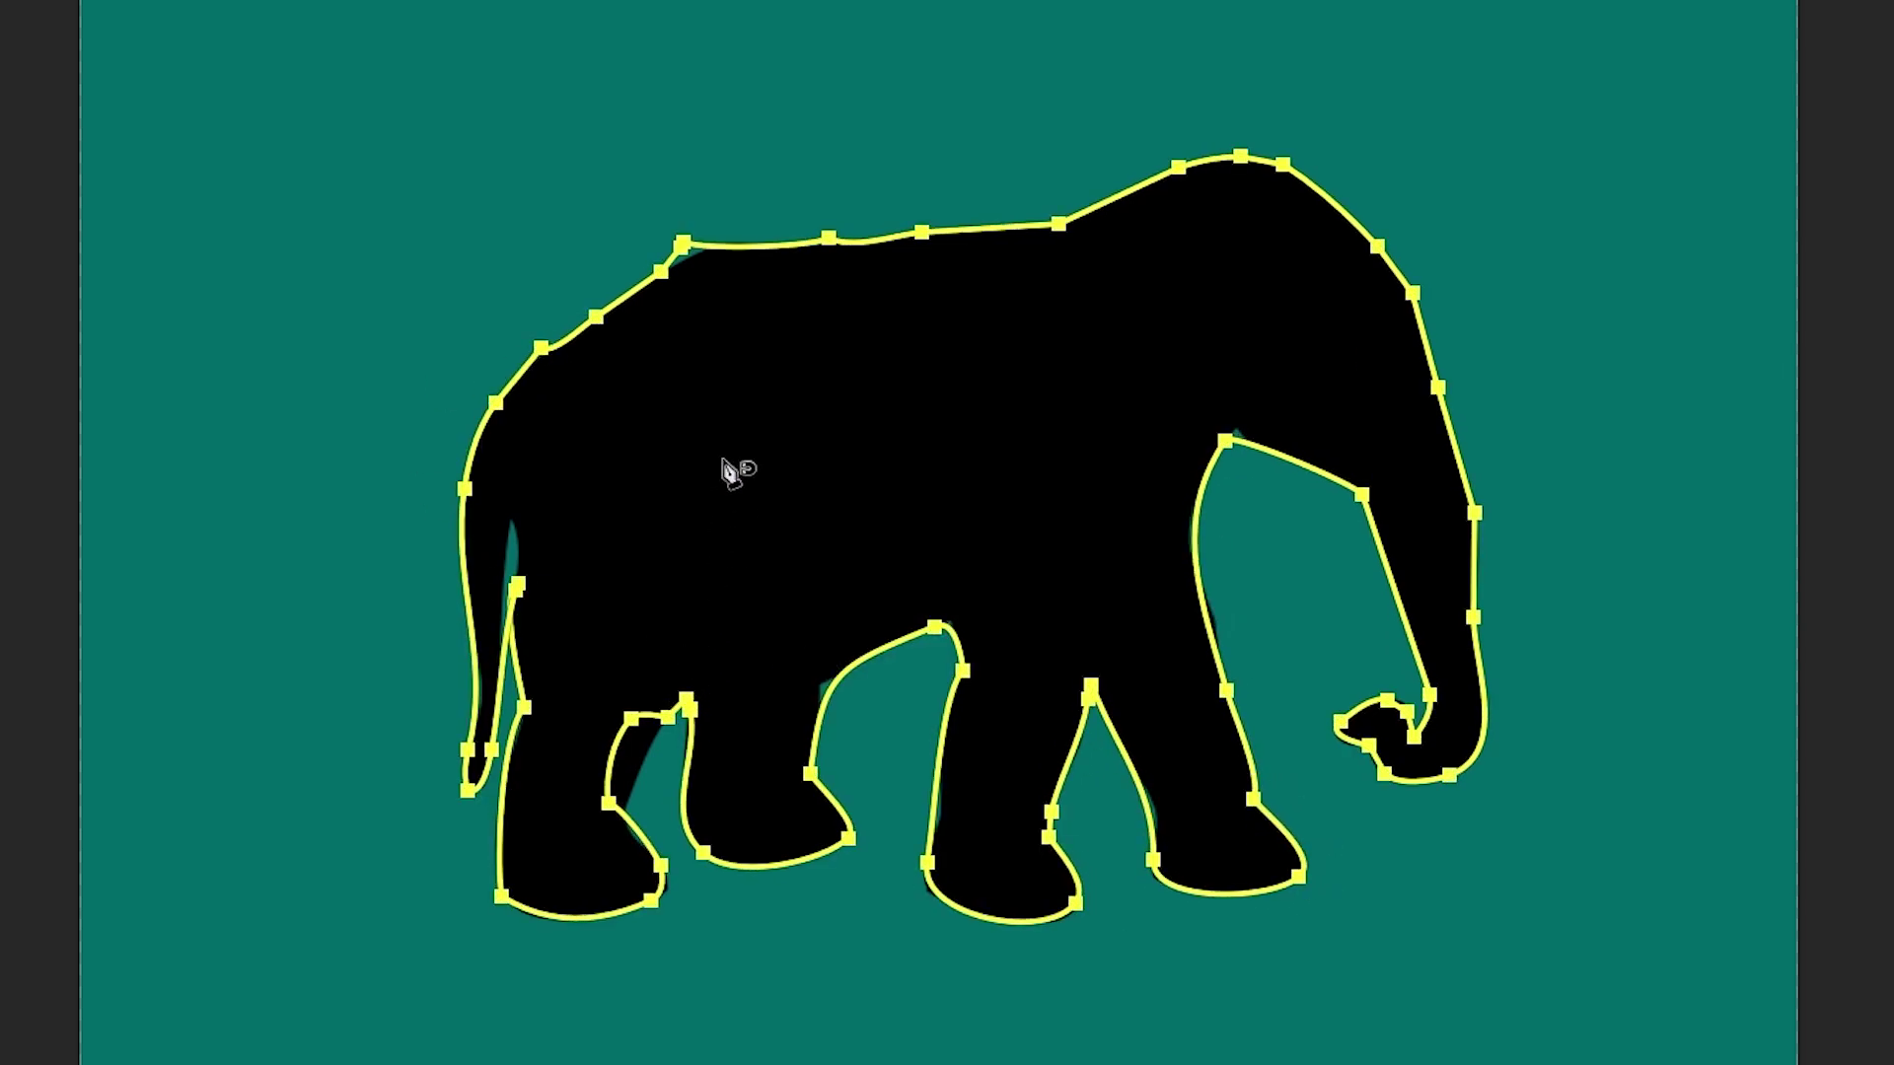
Step: Move the stray anchor point on the elephant's back onto the silhouette's edge and check the traced outline up close
{"action": "left_click", "coordinate": [740, 247]}
{"action": "key", "text": "ctrl+z"}
{"action": "left_click_drag", "start_coordinate": [606, 188], "coordinate": [699, 254]}
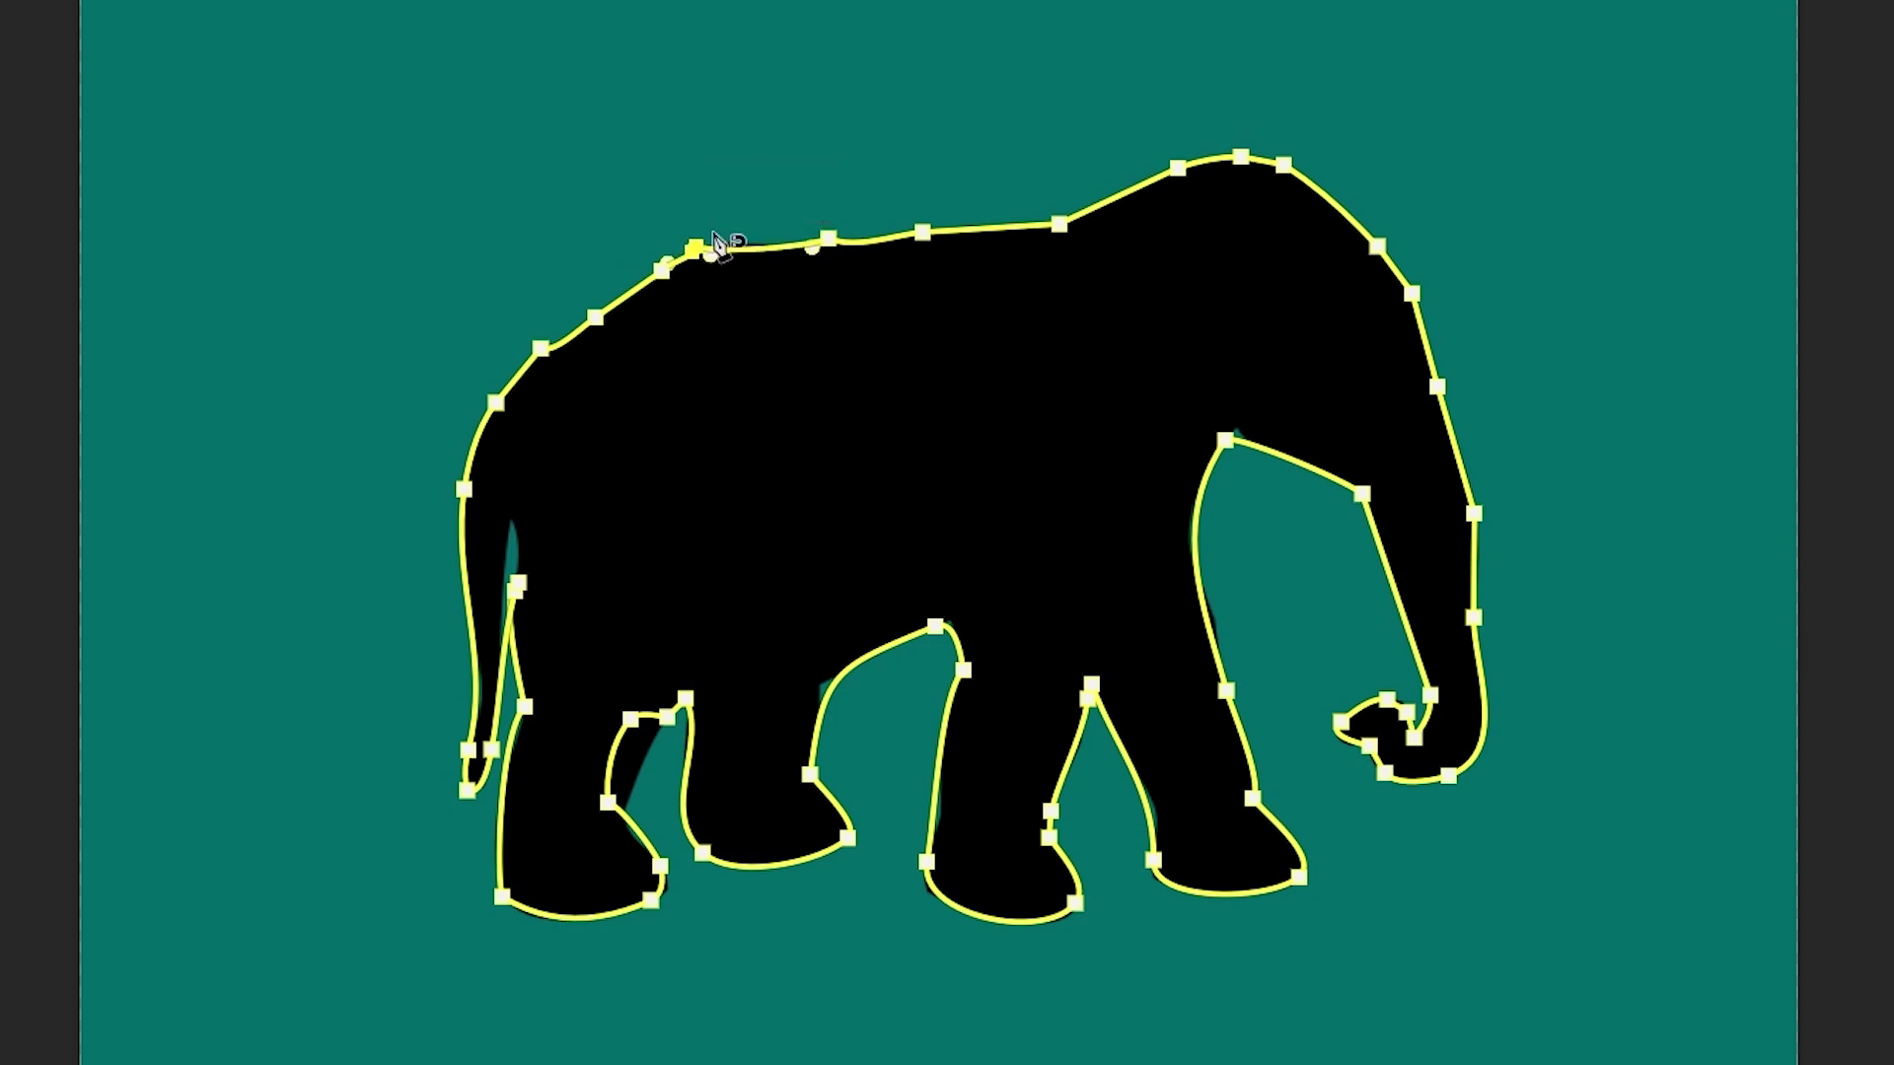
{"action": "key", "text": "ctrl+plus"}
{"action": "key", "text": "ctrl+plus"}
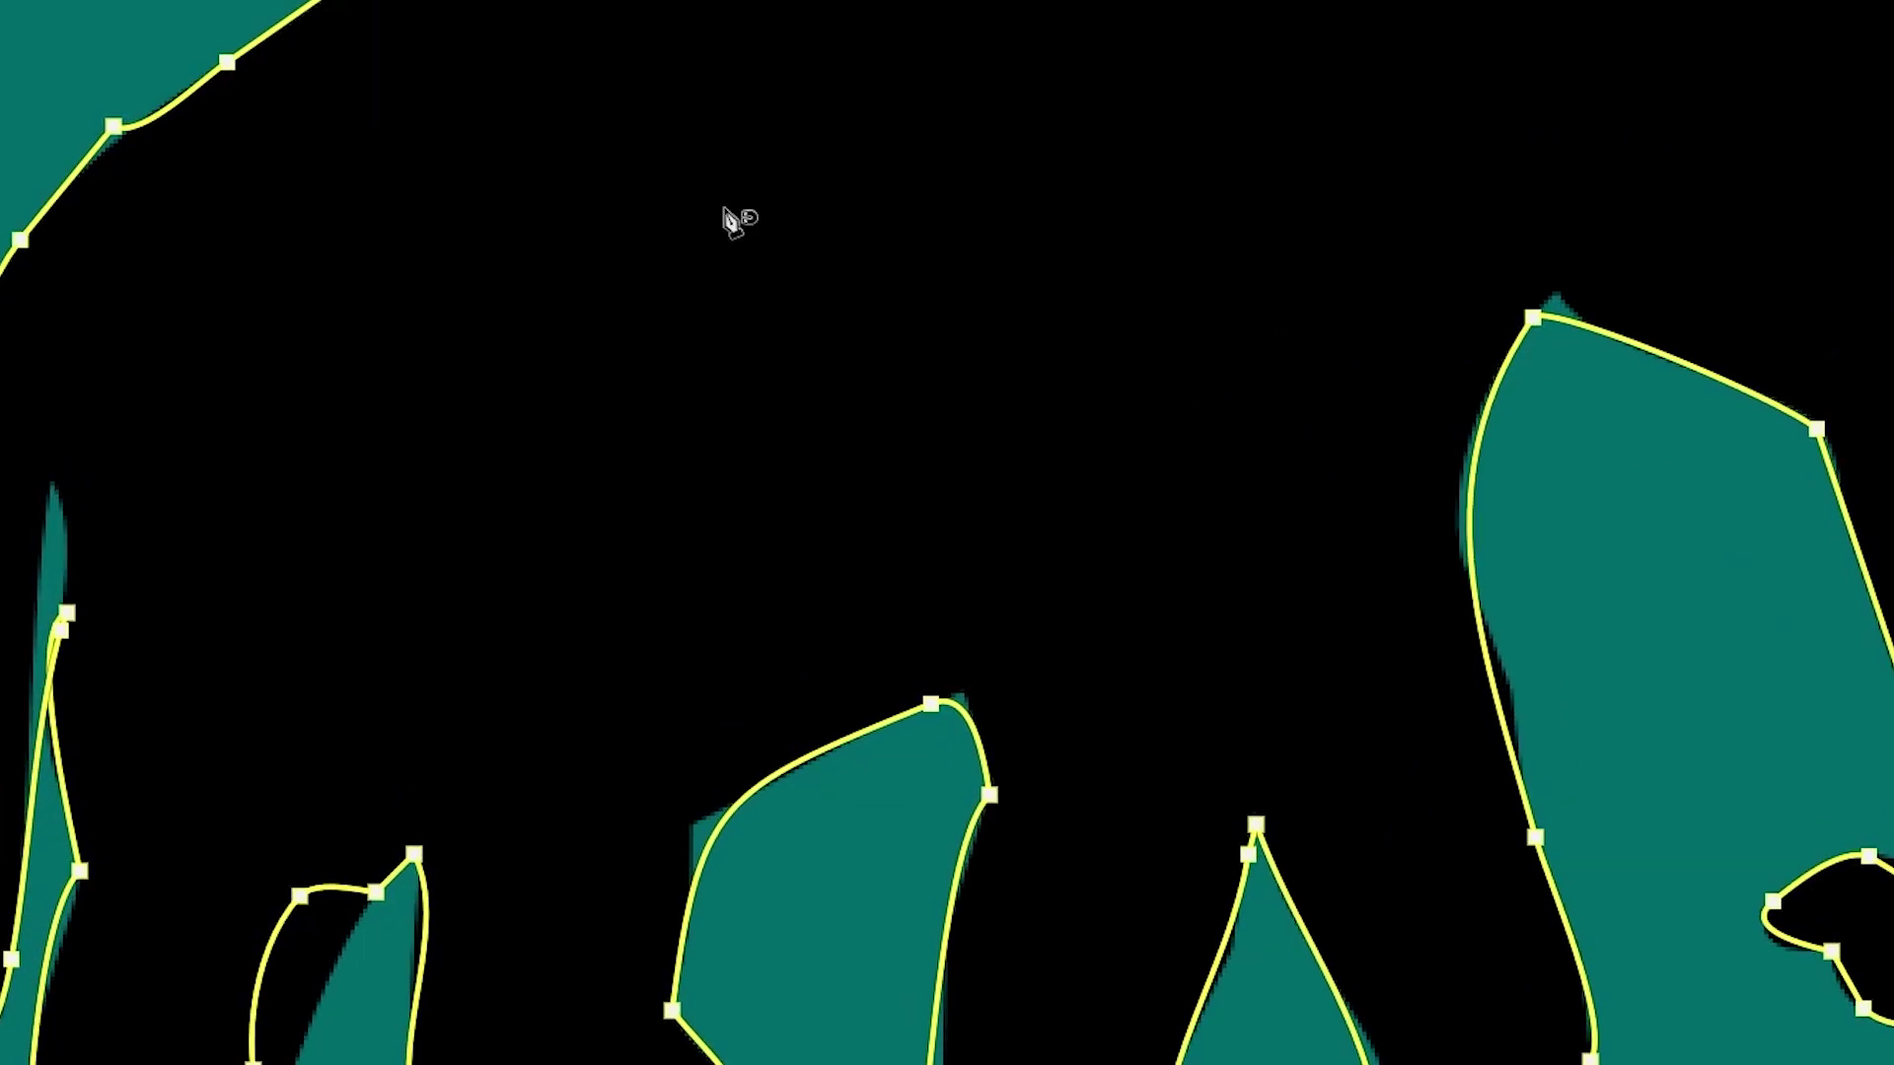
{"action": "left_click_drag", "start_coordinate": [793, 266], "coordinate": [970, 573]}
{"action": "key", "text": "ctrl+0"}
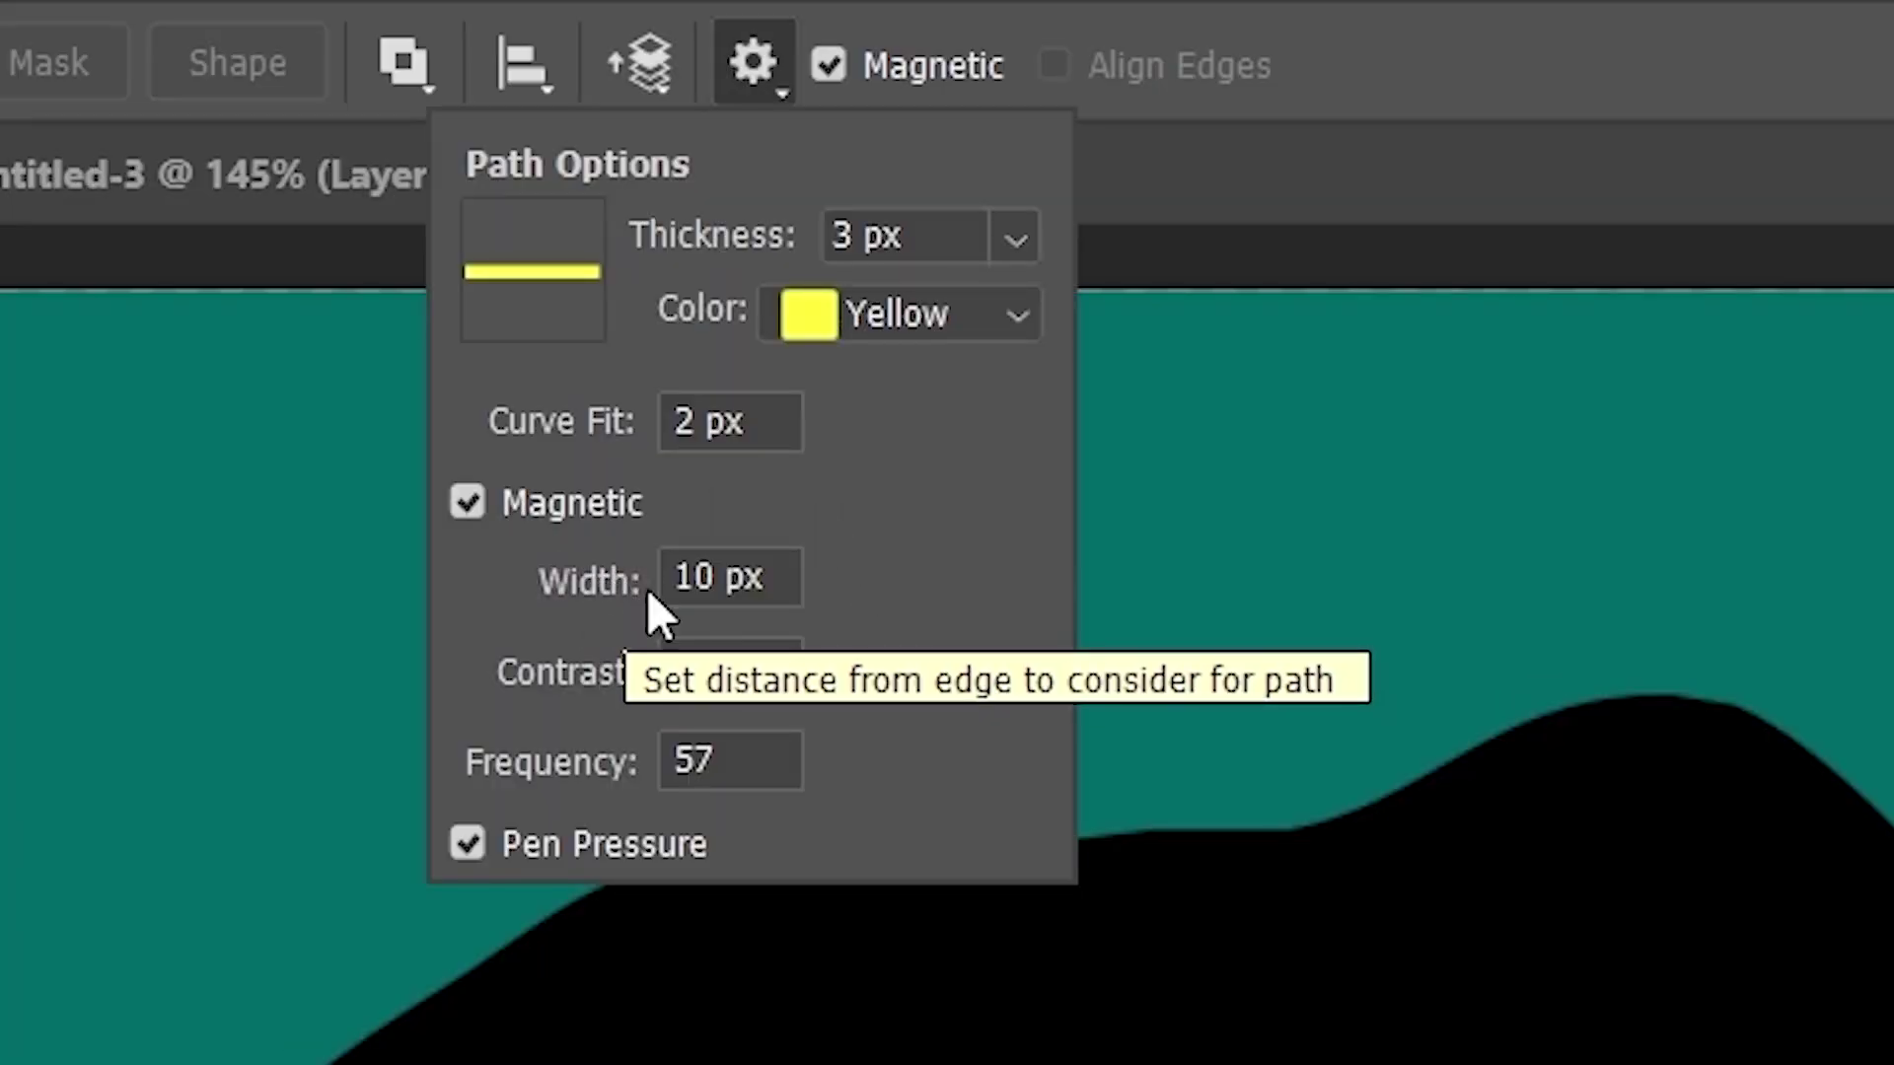
Step: Try magnetic Width values of 20 px and 50 px for the edge along the elephant's back
{"action": "left_click", "coordinate": [1299, 190]}
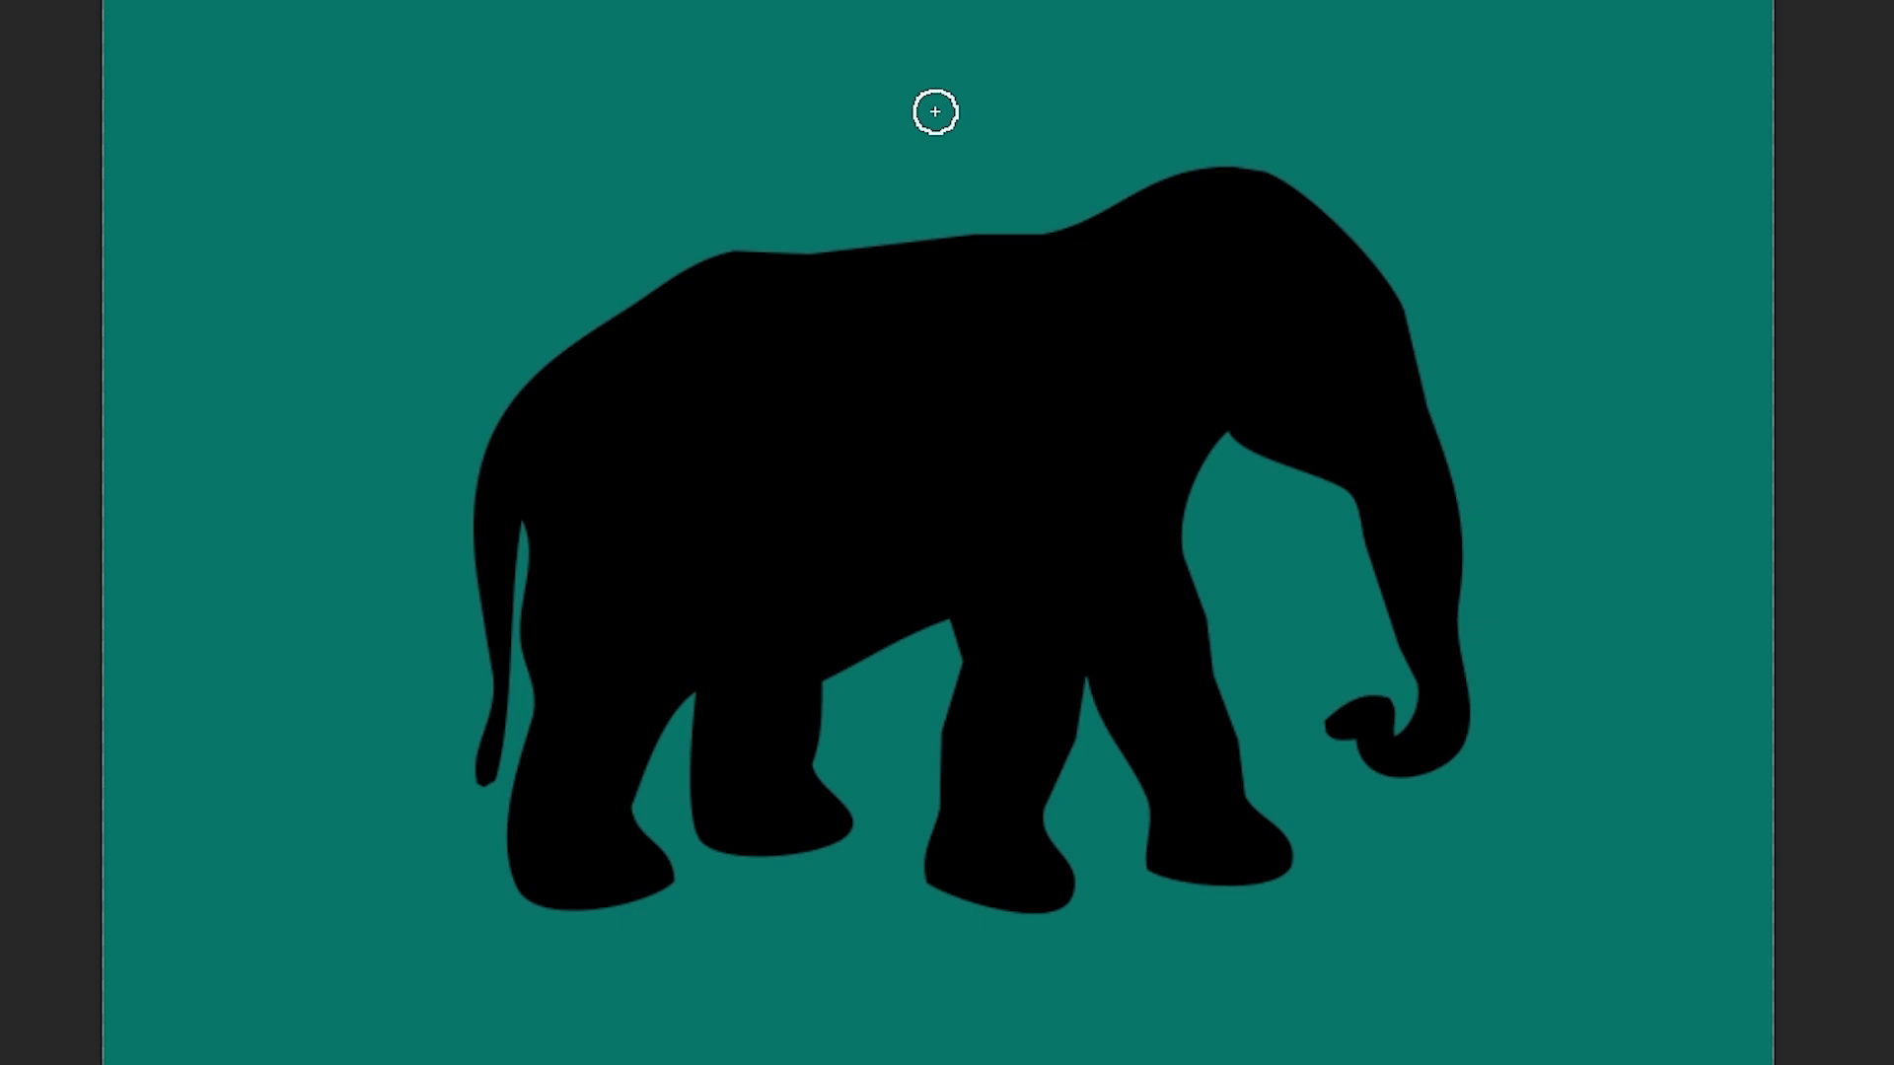
{"action": "key", "text": "ctrl+plus"}
{"action": "key", "text": "ctrl+plus"}
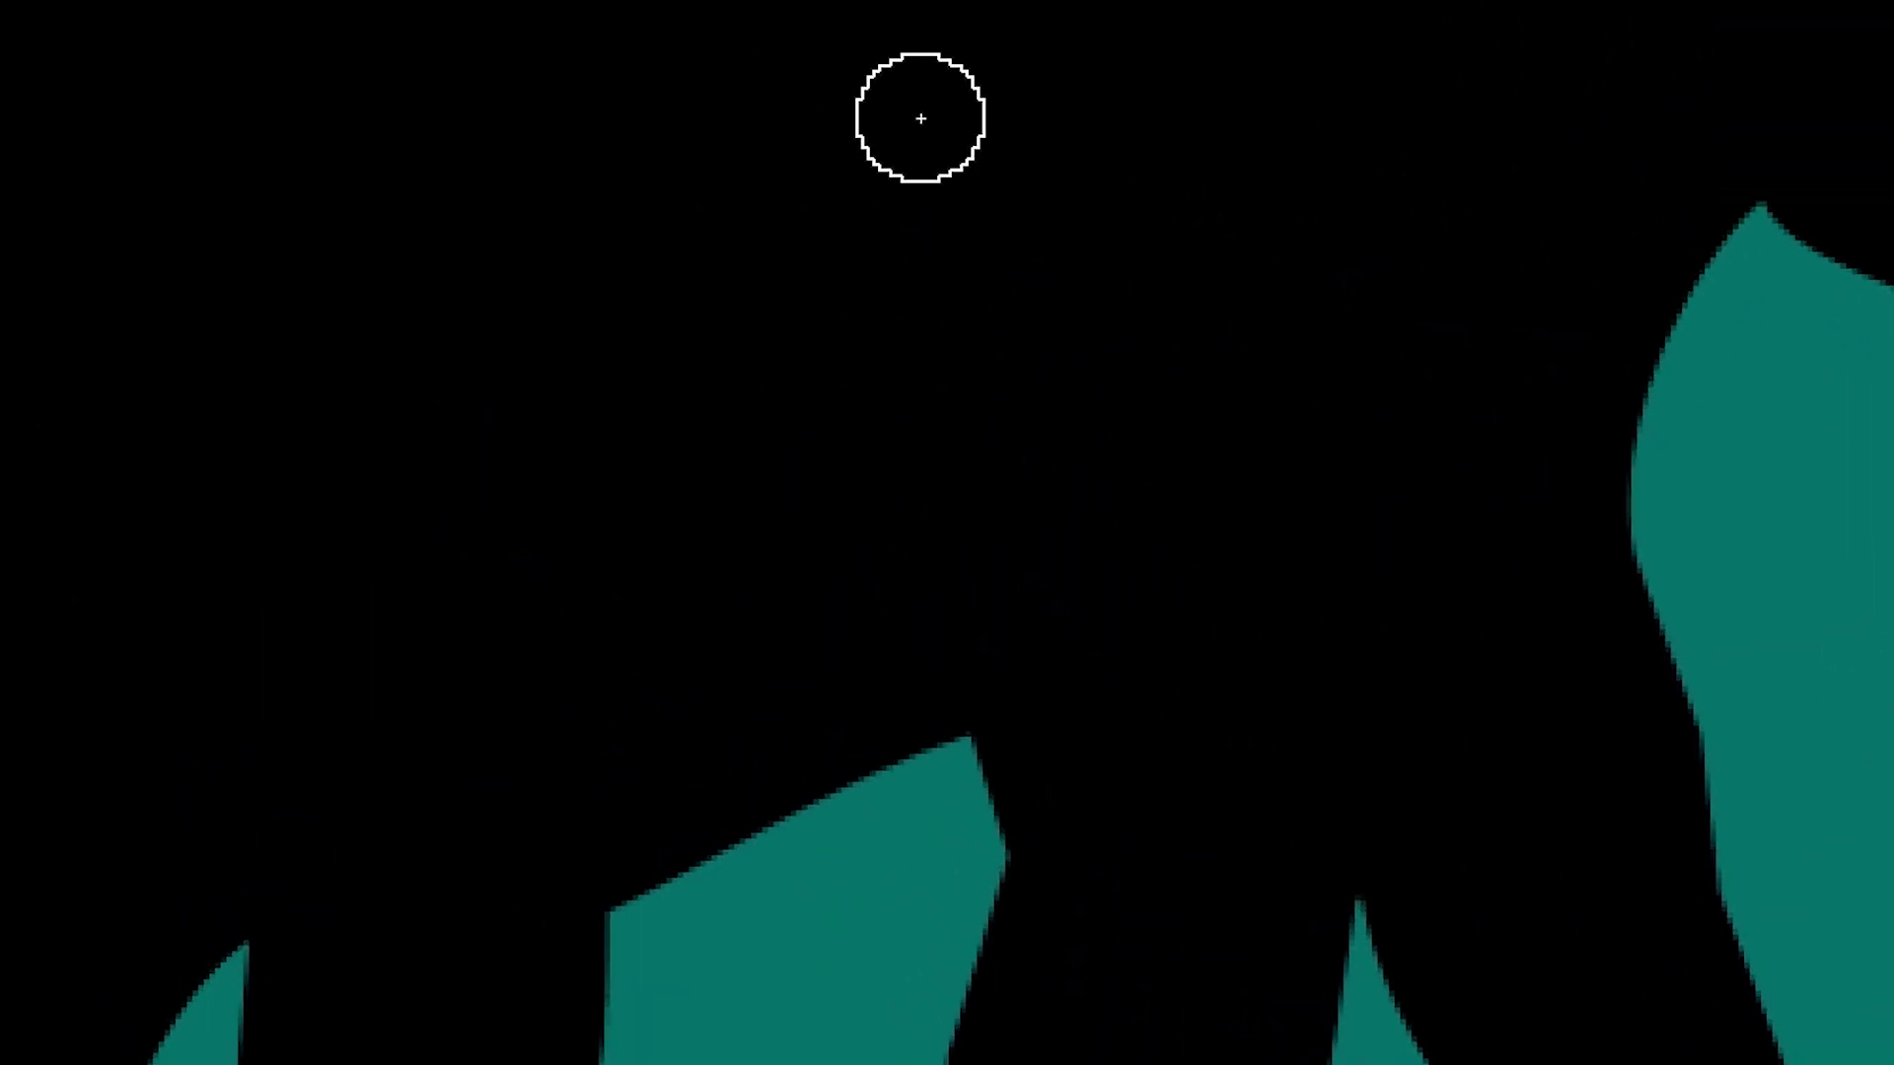
{"action": "scroll", "coordinate": [885, 224], "scroll_direction": "up", "scroll_amount": 15}
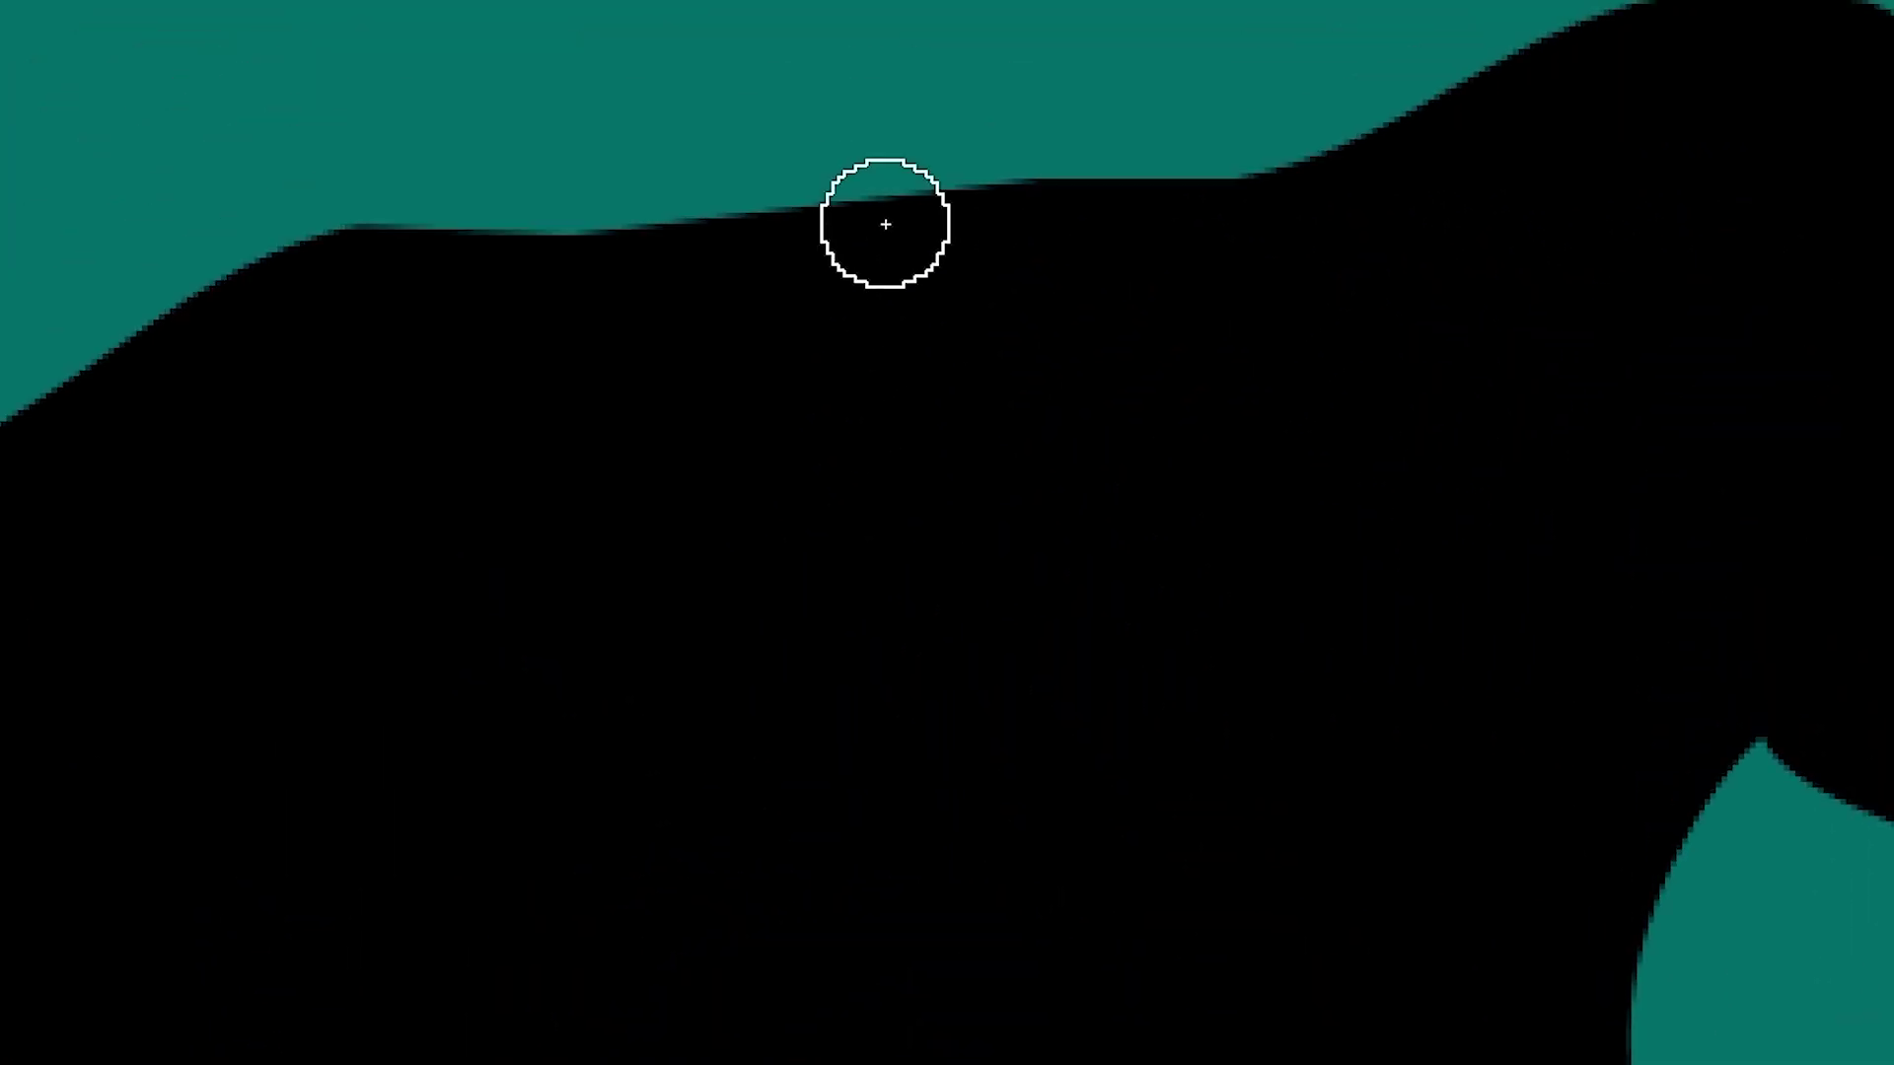
{"action": "key", "text": "ctrl+plus"}
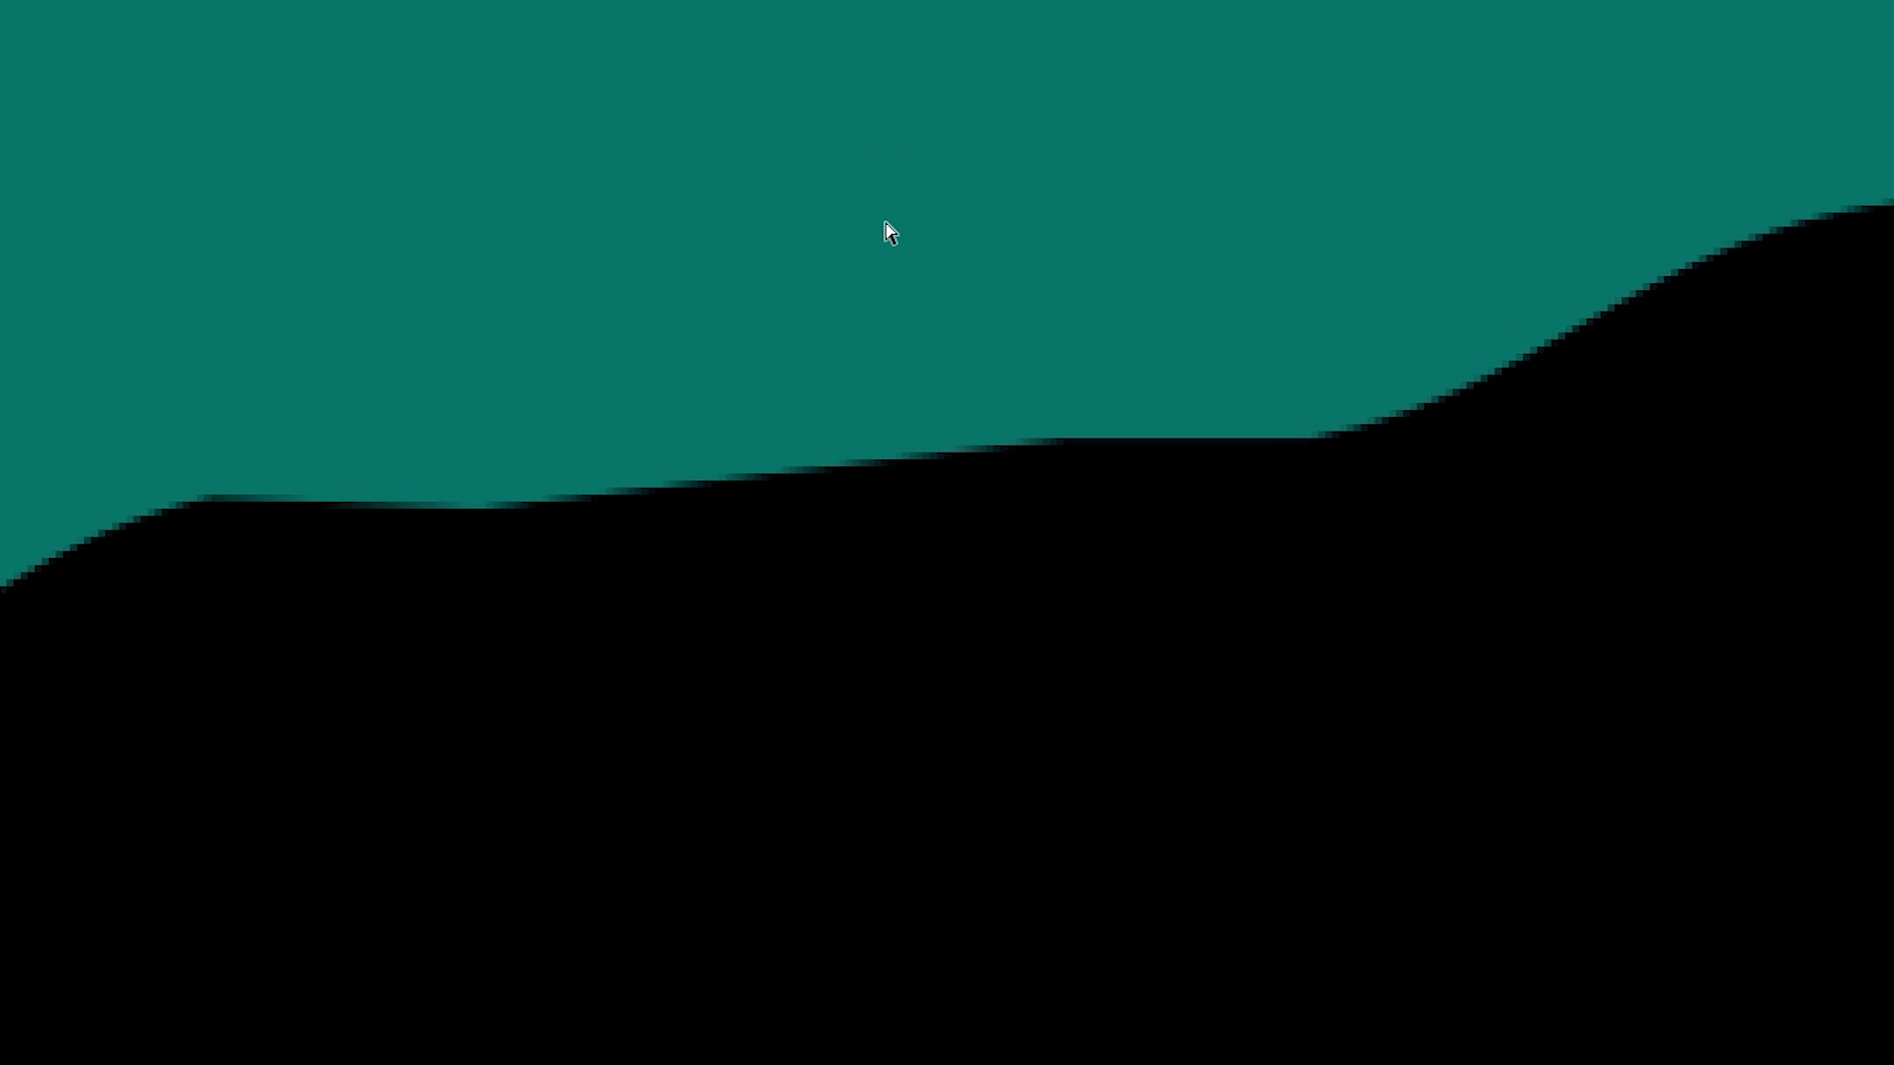
{"action": "scroll", "coordinate": [887, 217], "scroll_direction": "up", "scroll_amount": 2}
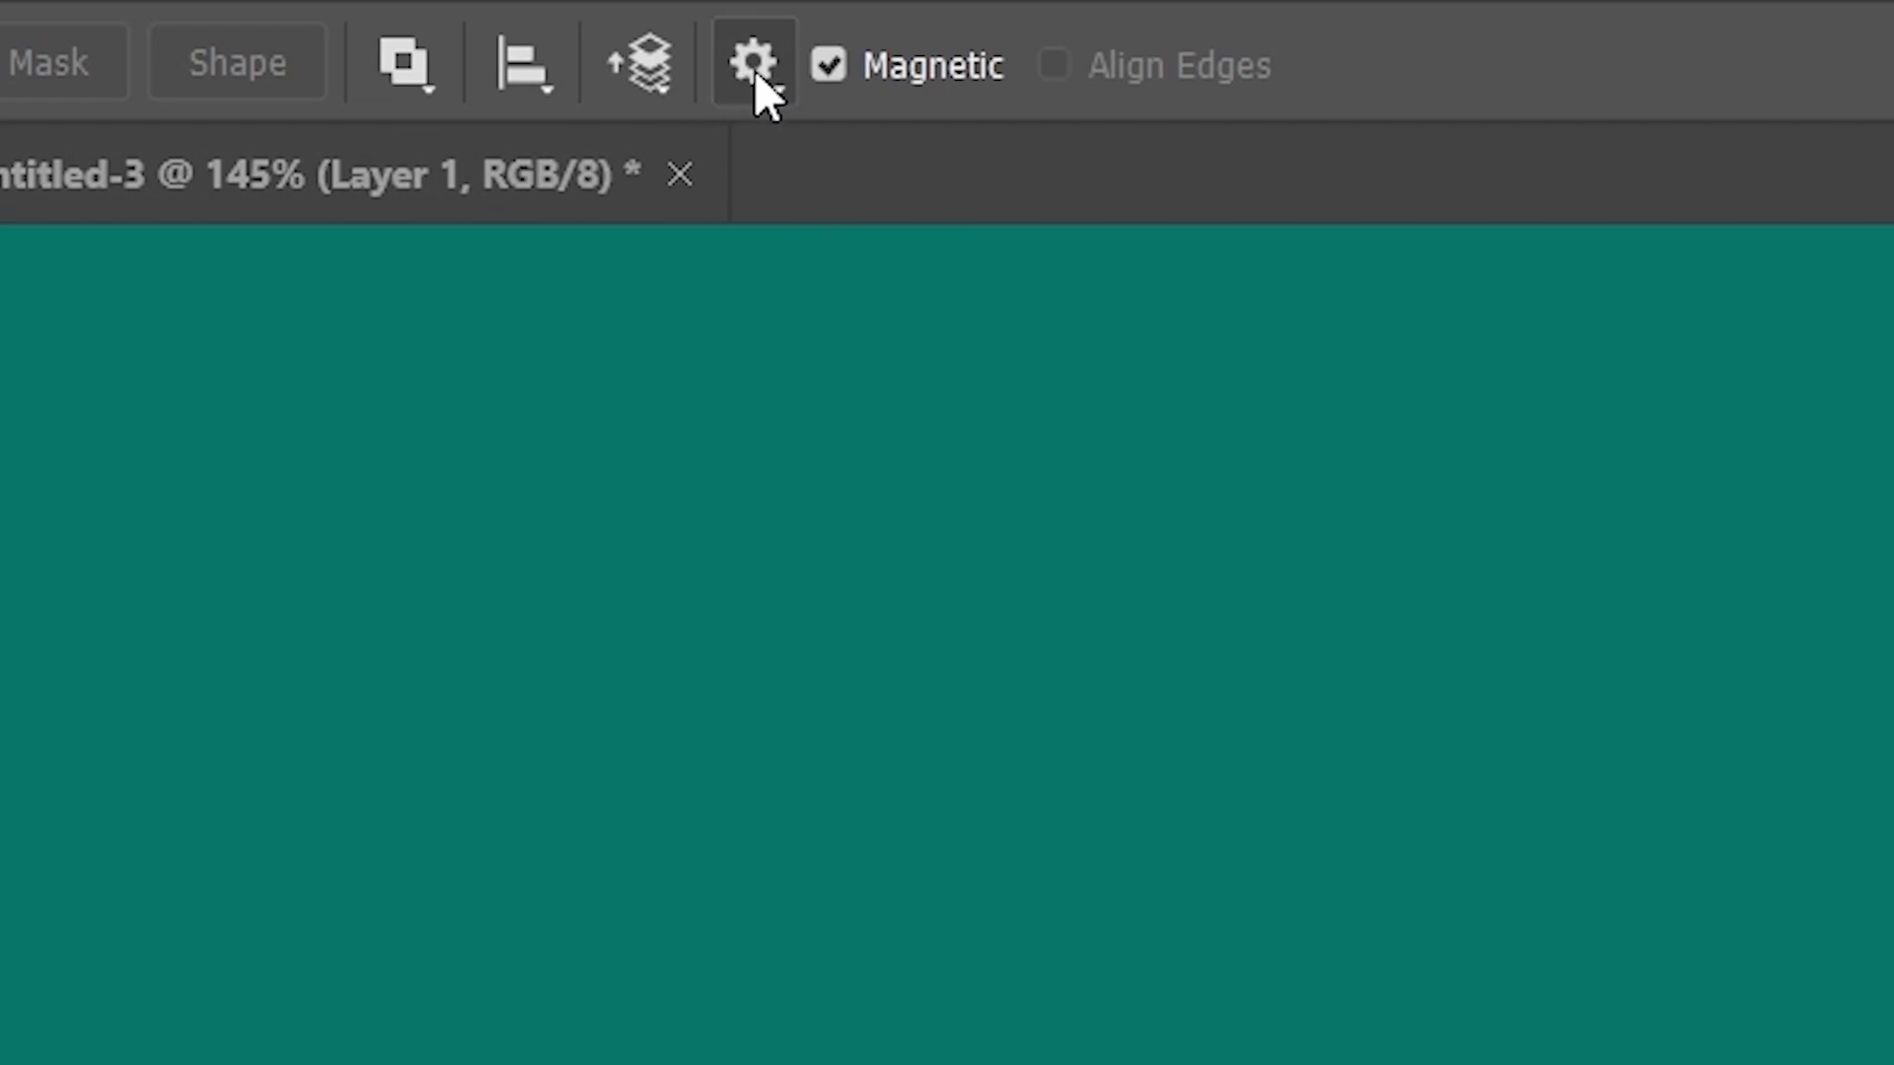
{"action": "left_click", "coordinate": [755, 69]}
{"action": "double_click", "coordinate": [714, 570]}
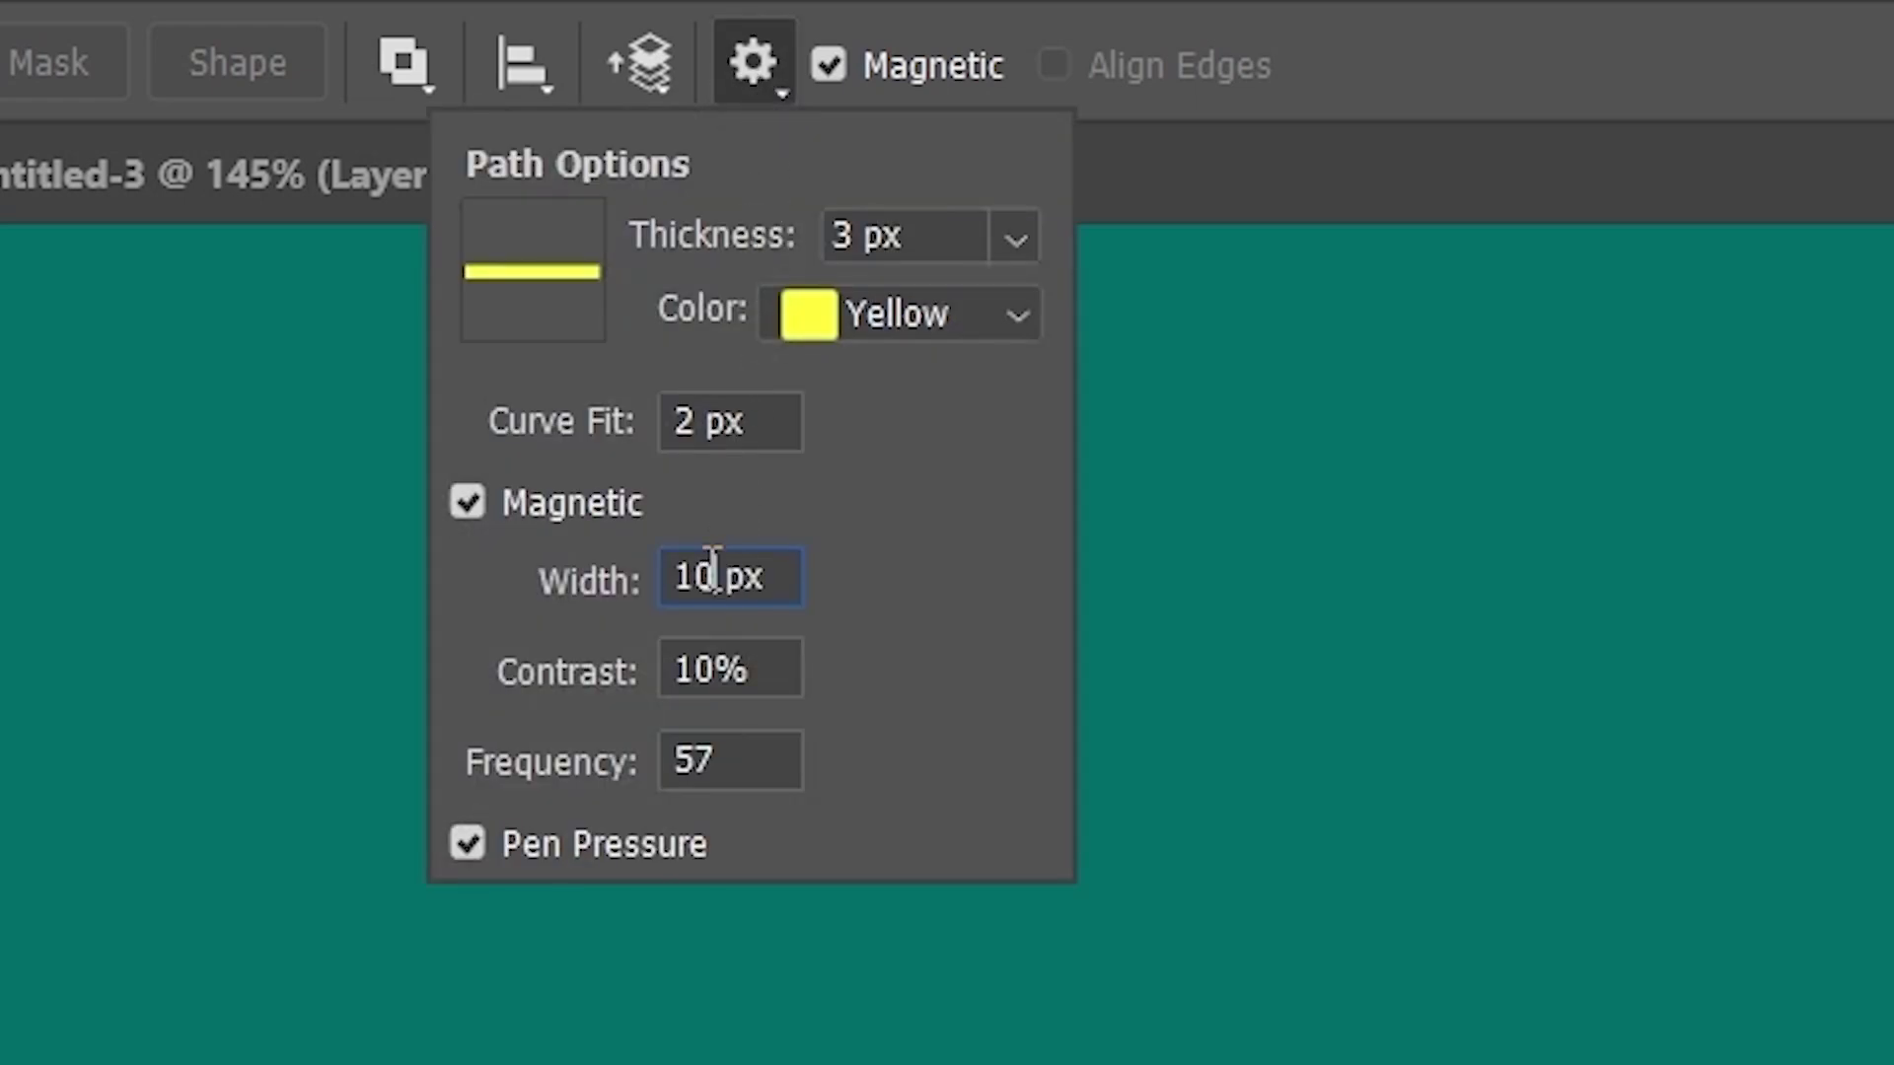
{"action": "type", "text": "20"}
{"action": "key", "text": "Return"}
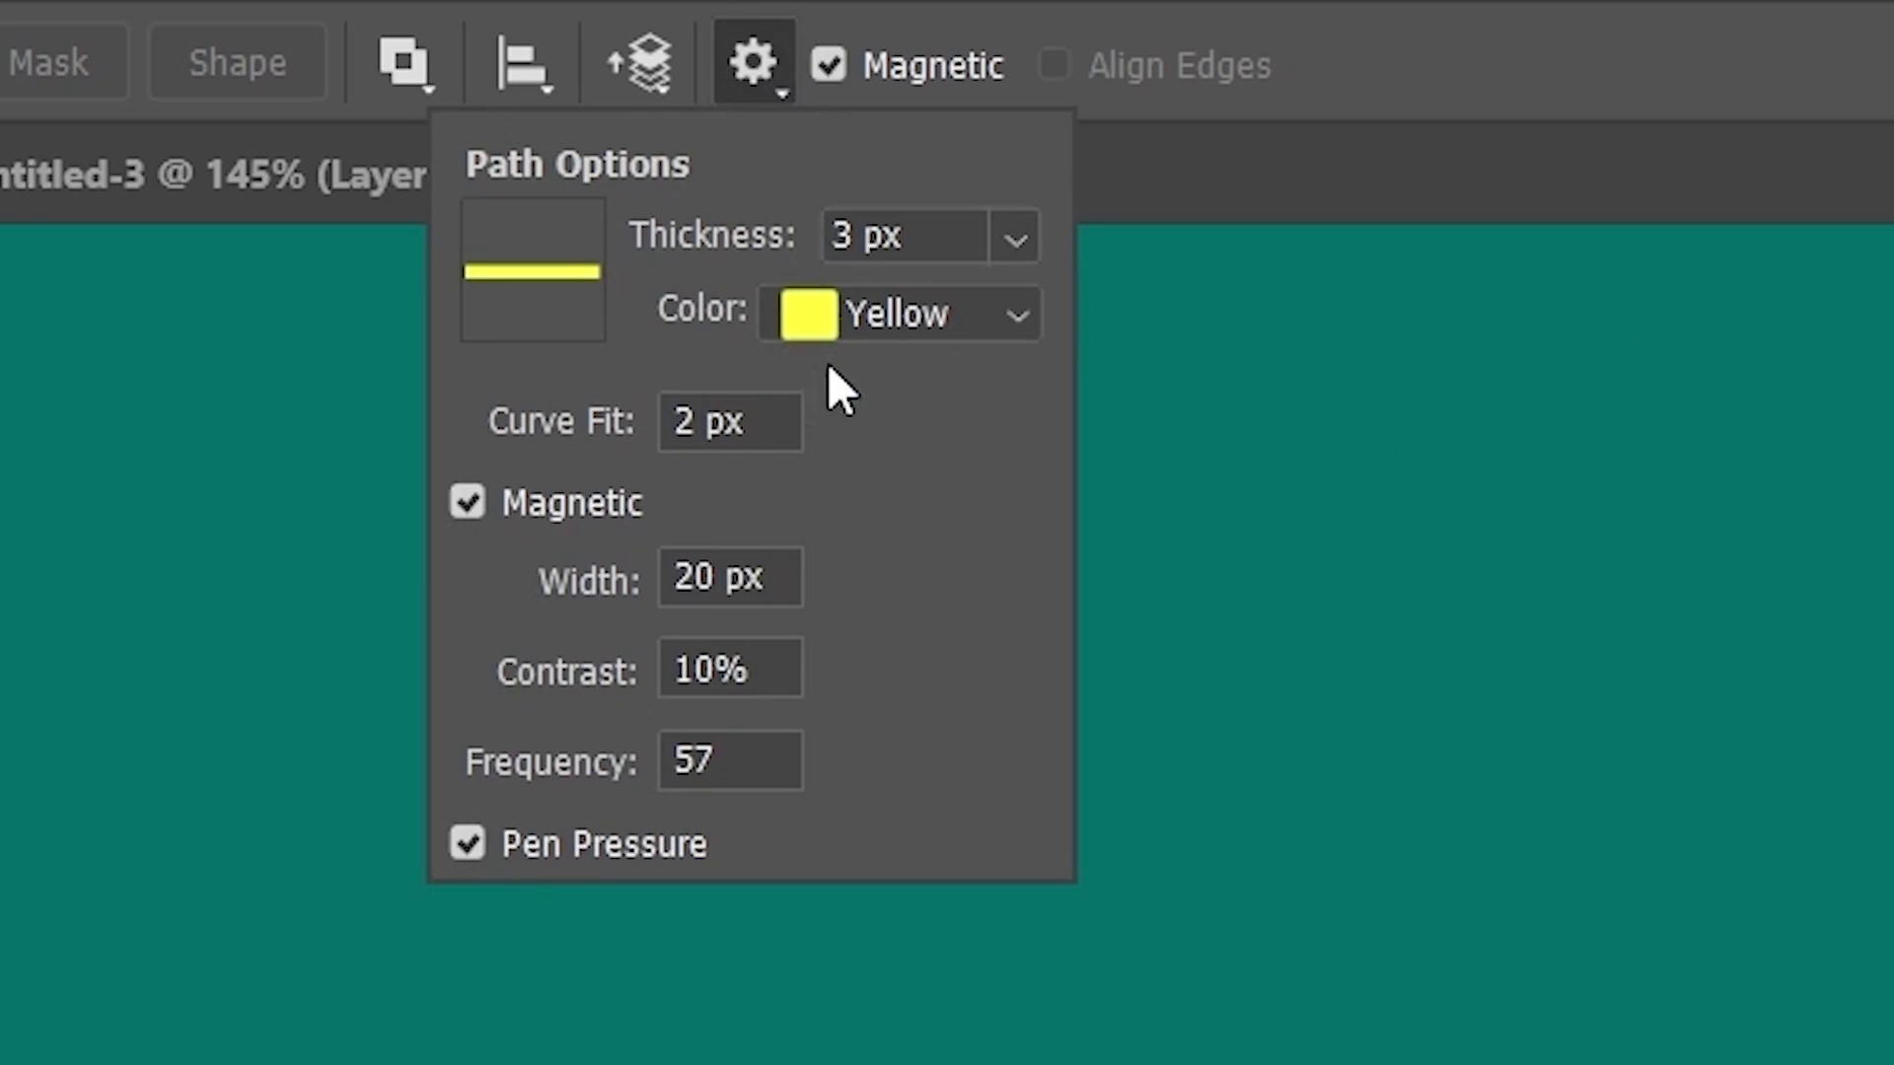
{"action": "left_click_drag", "start_coordinate": [727, 576], "coordinate": [672, 587]}
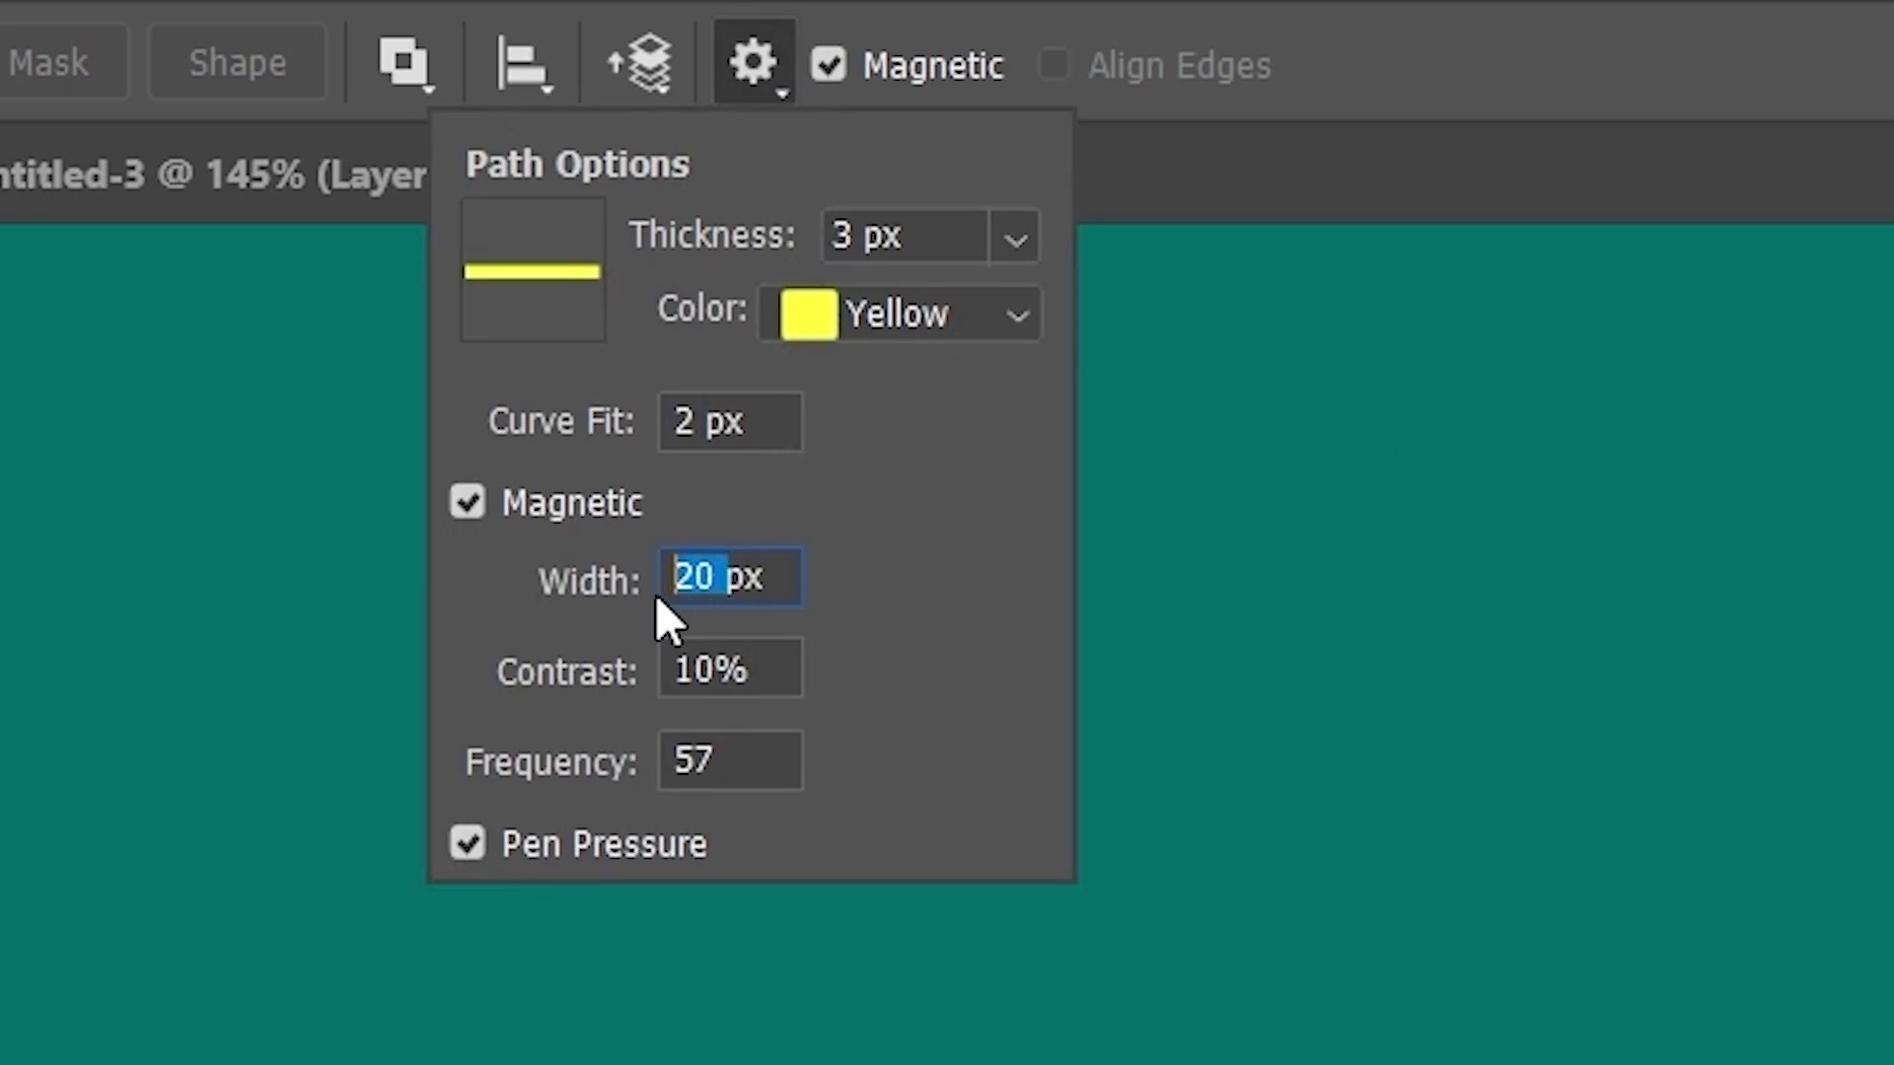
{"action": "type", "text": "50"}
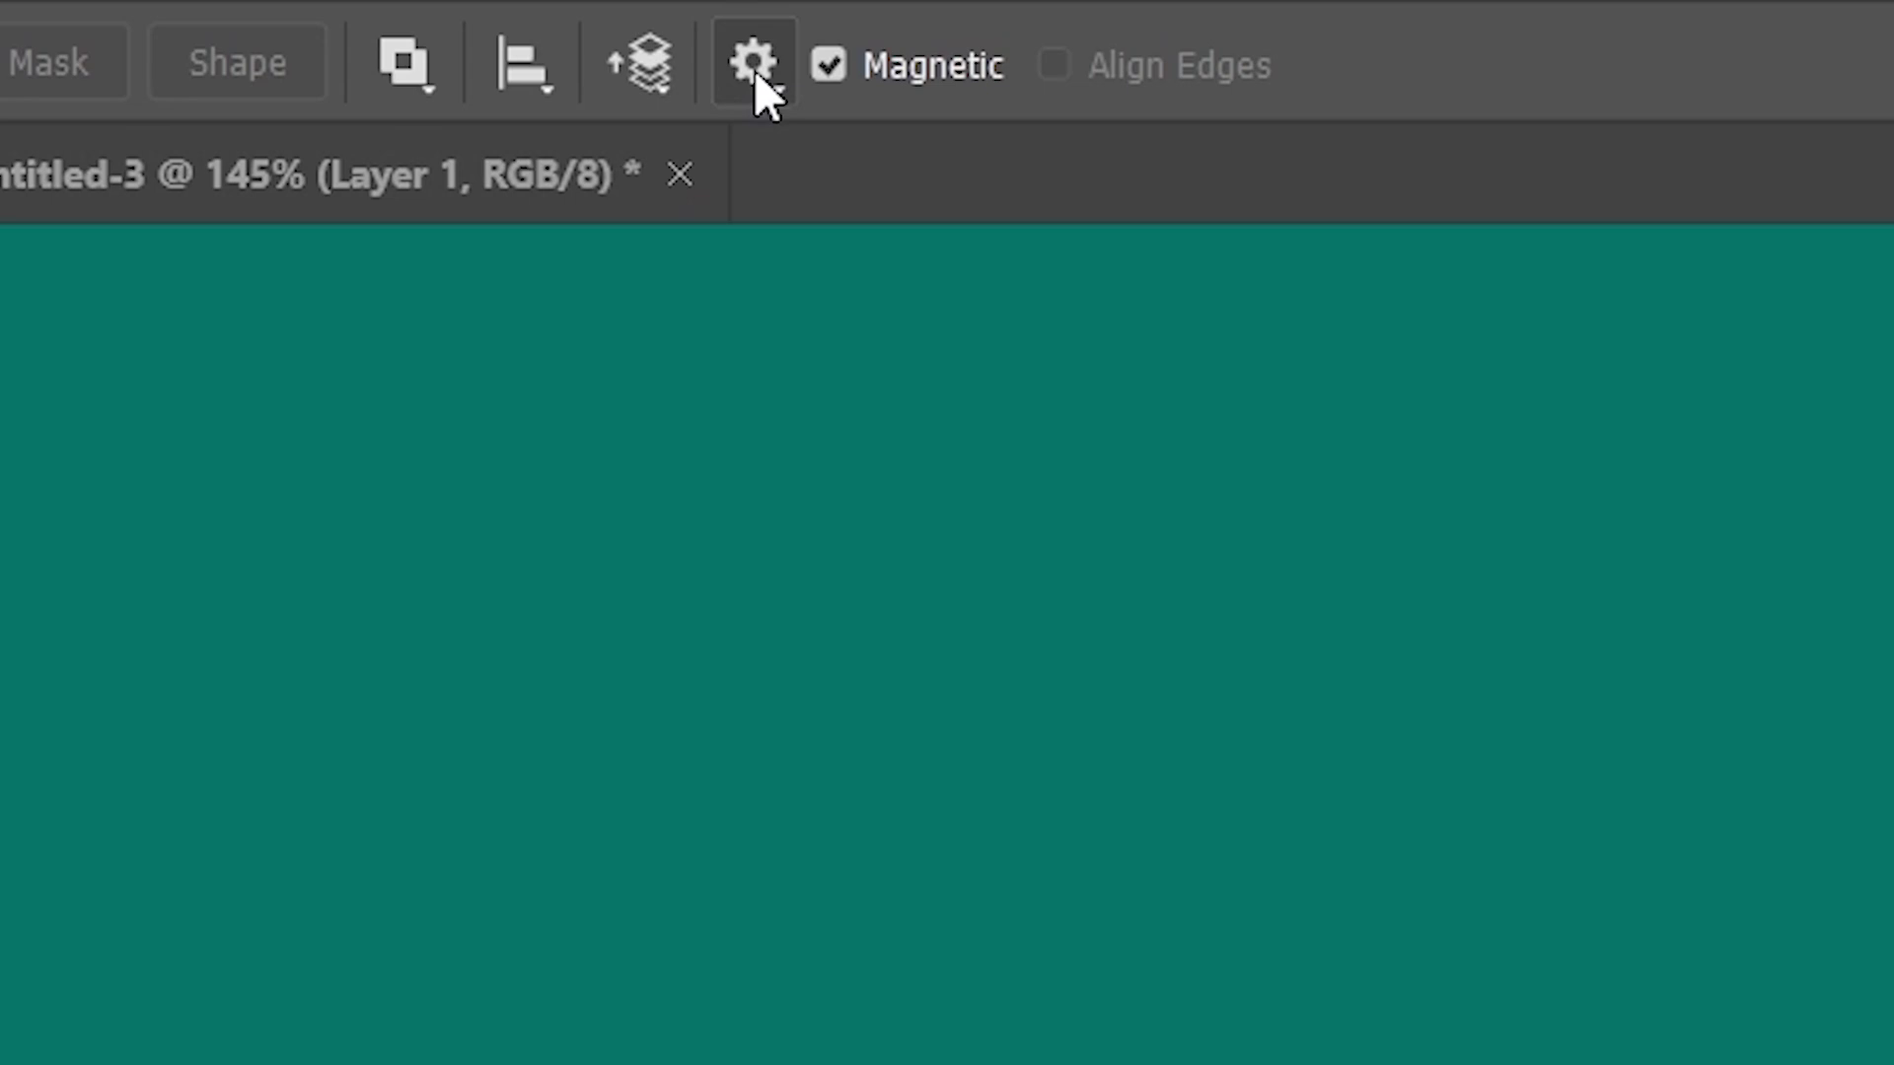
Step: Set the magnetic Width to 10 px and trace a path along the elephant's back, straying above the edge partway
{"action": "left_click", "coordinate": [755, 69]}
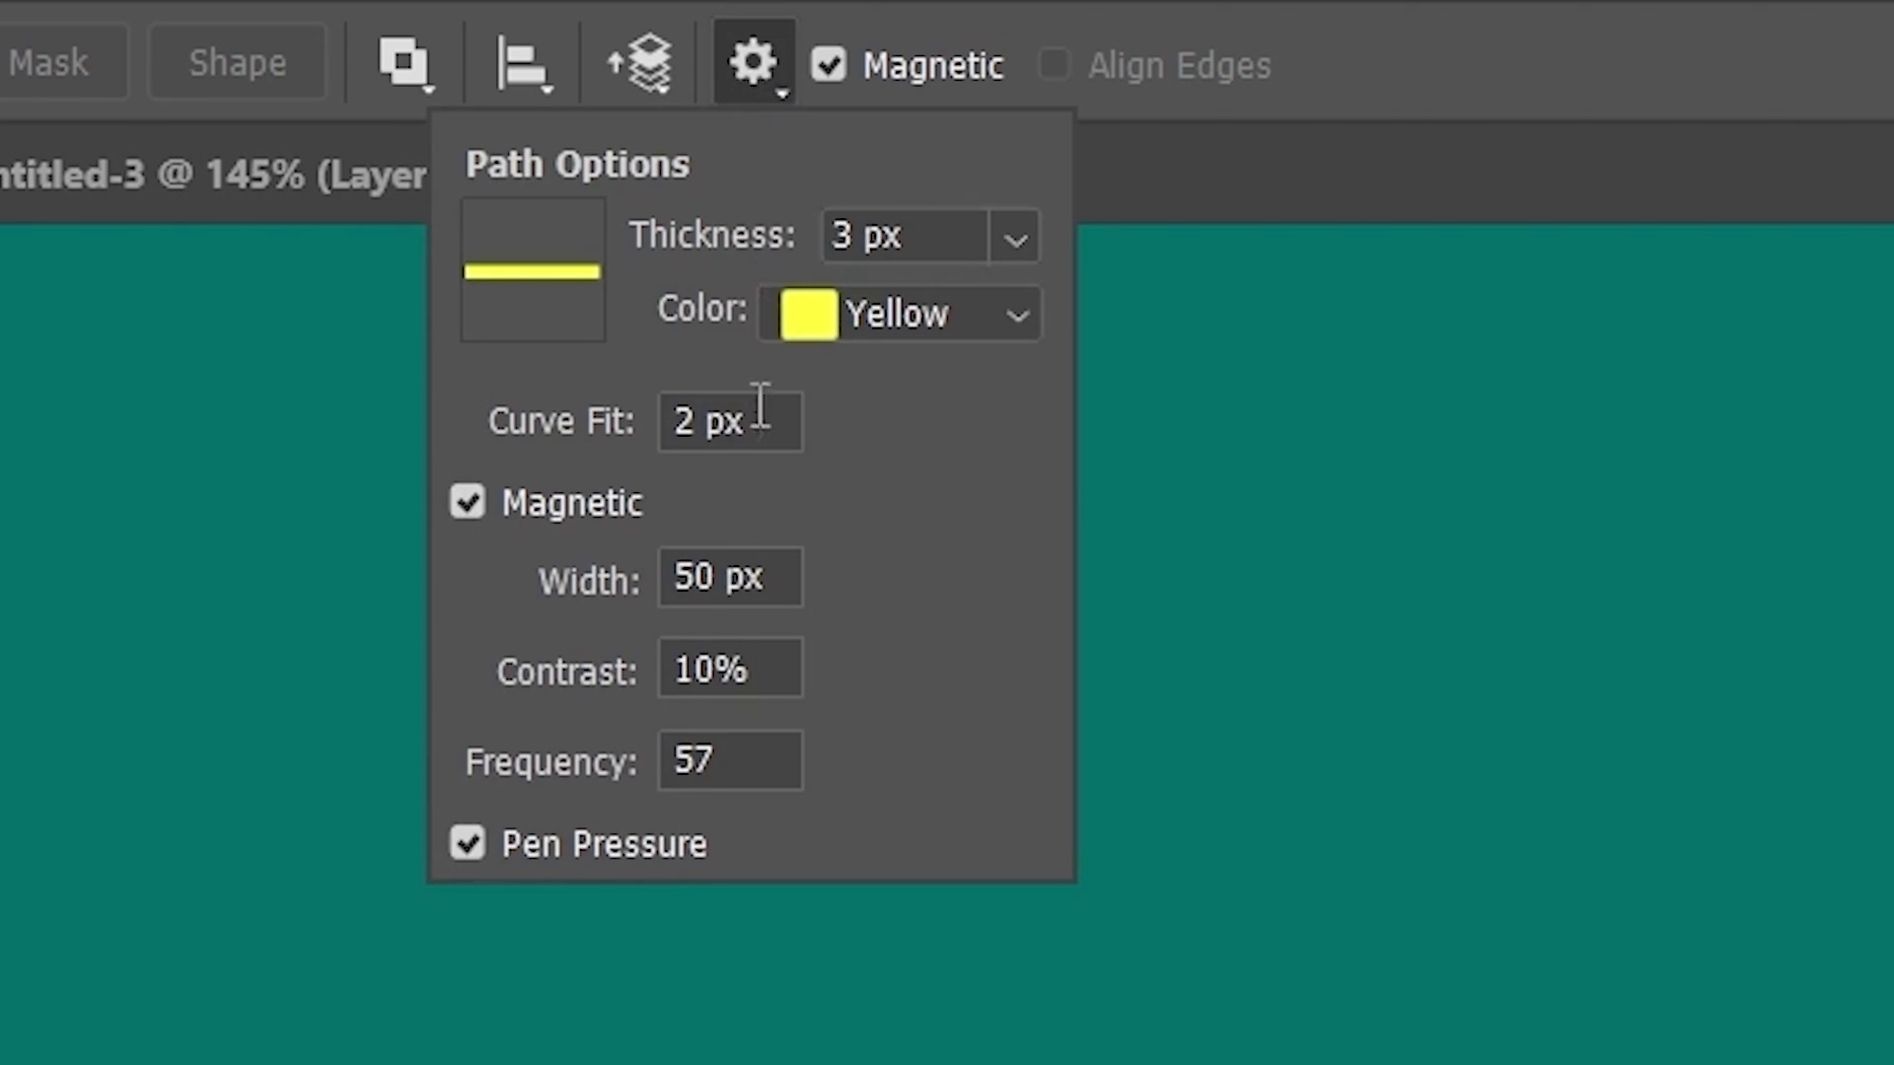
{"action": "double_click", "coordinate": [721, 584]}
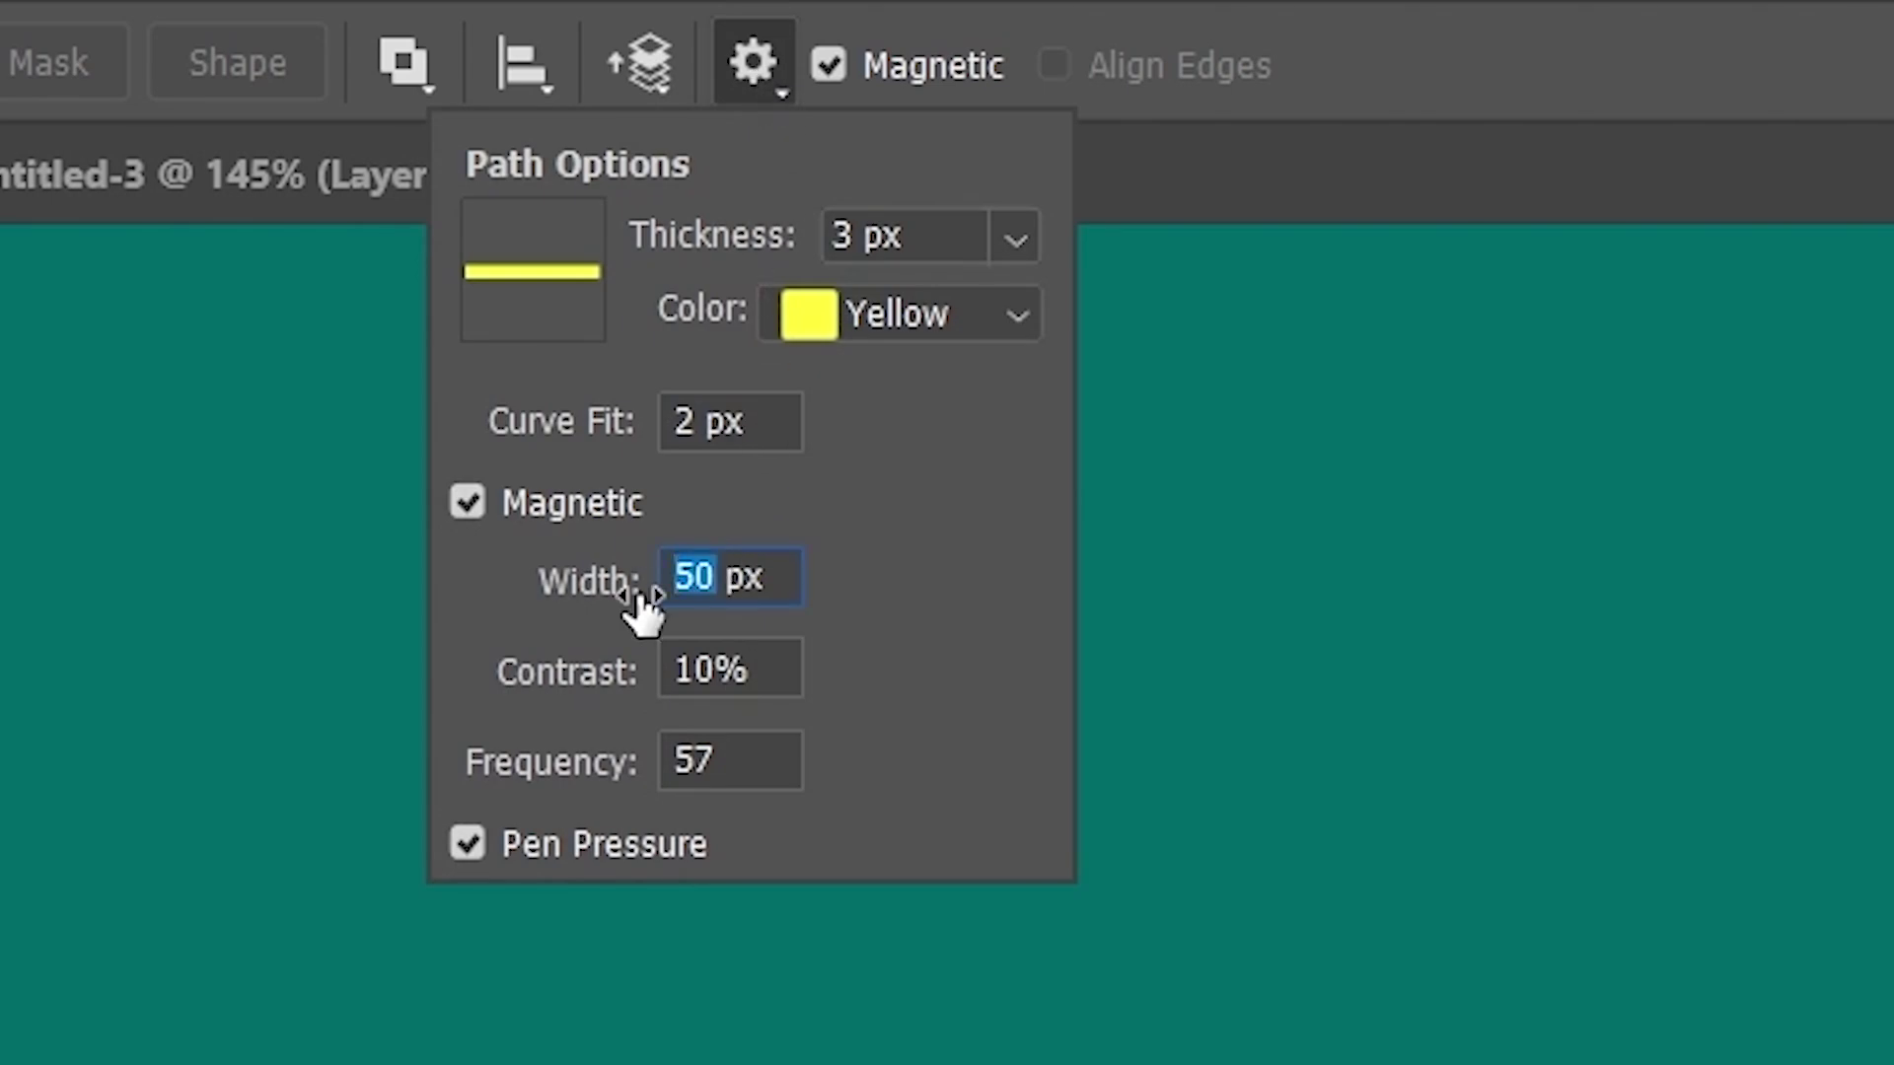
{"action": "type", "text": "10"}
{"action": "key", "text": "Return"}
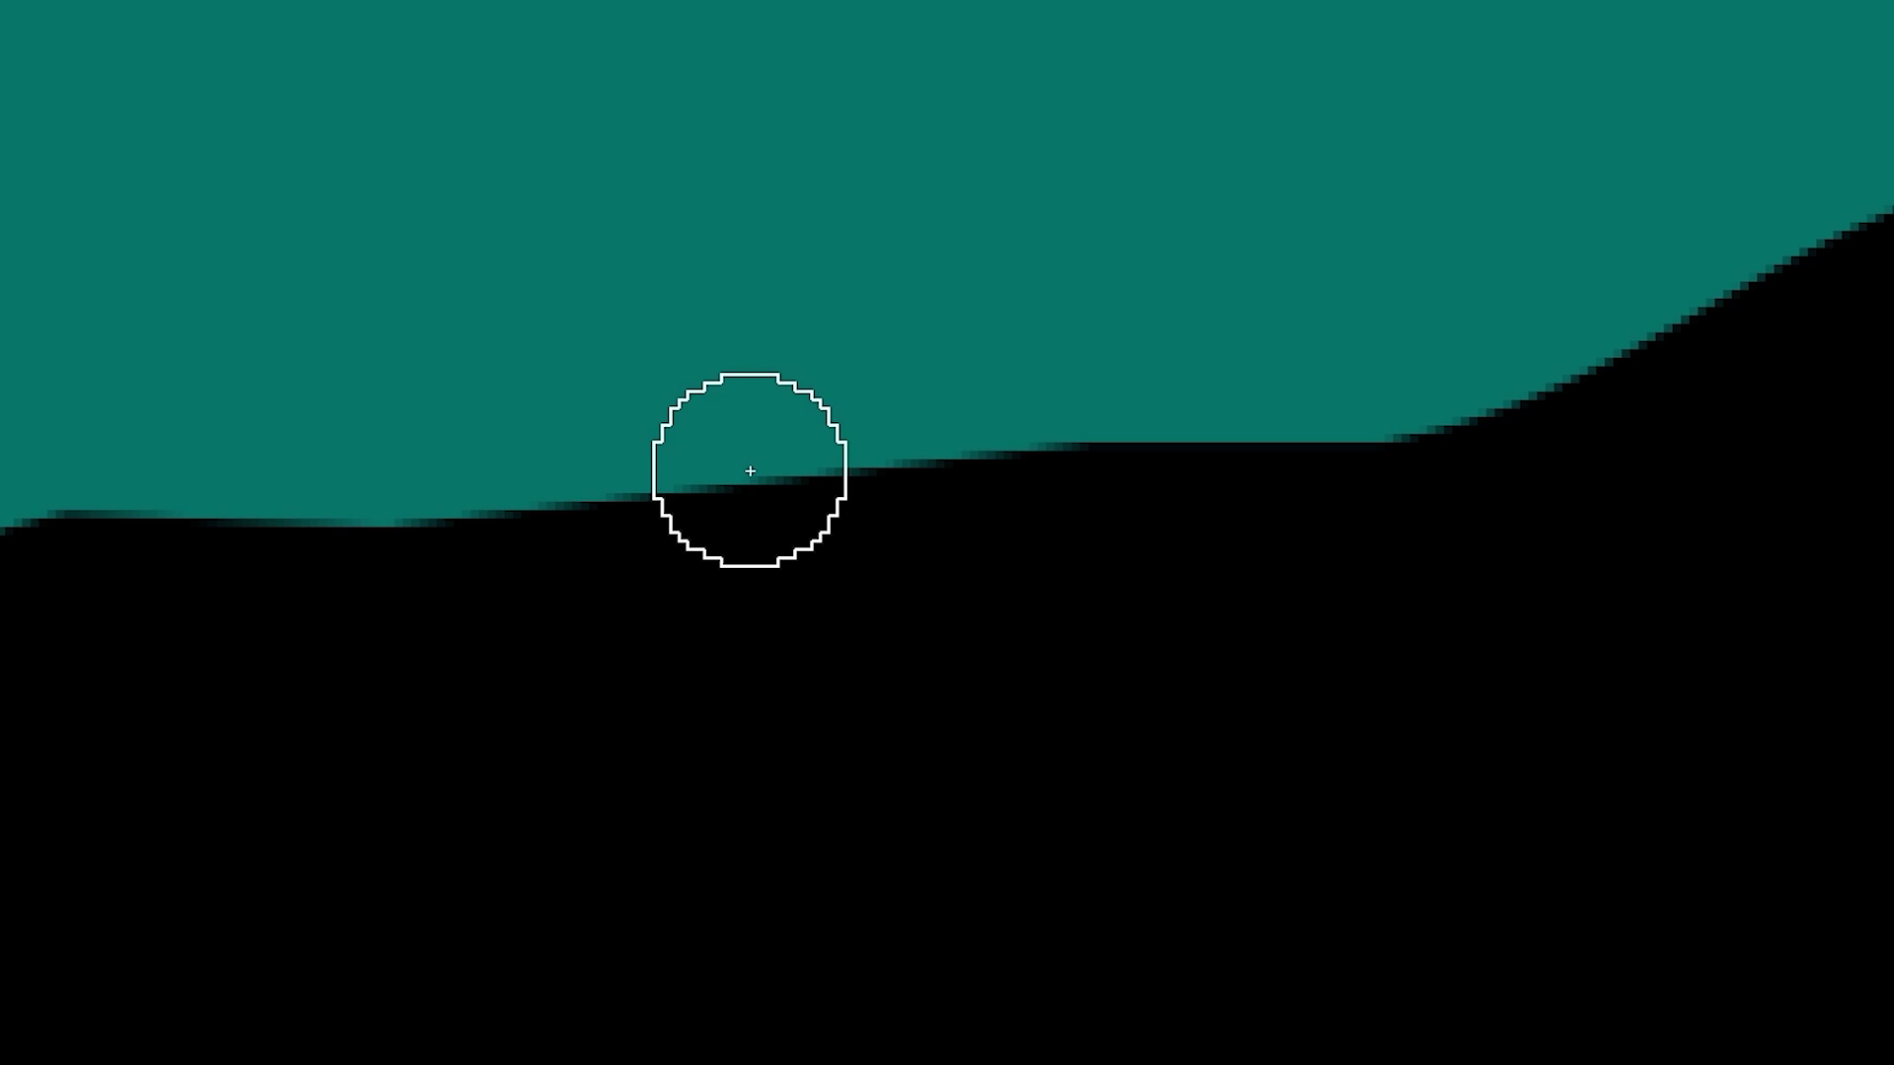
{"action": "mouse_move", "coordinate": [750, 470]}
{"action": "left_mouse_down"}
{"action": "mouse_move", "coordinate": [882, 469]}
{"action": "mouse_move", "coordinate": [894, 344]}
{"action": "left_mouse_up"}
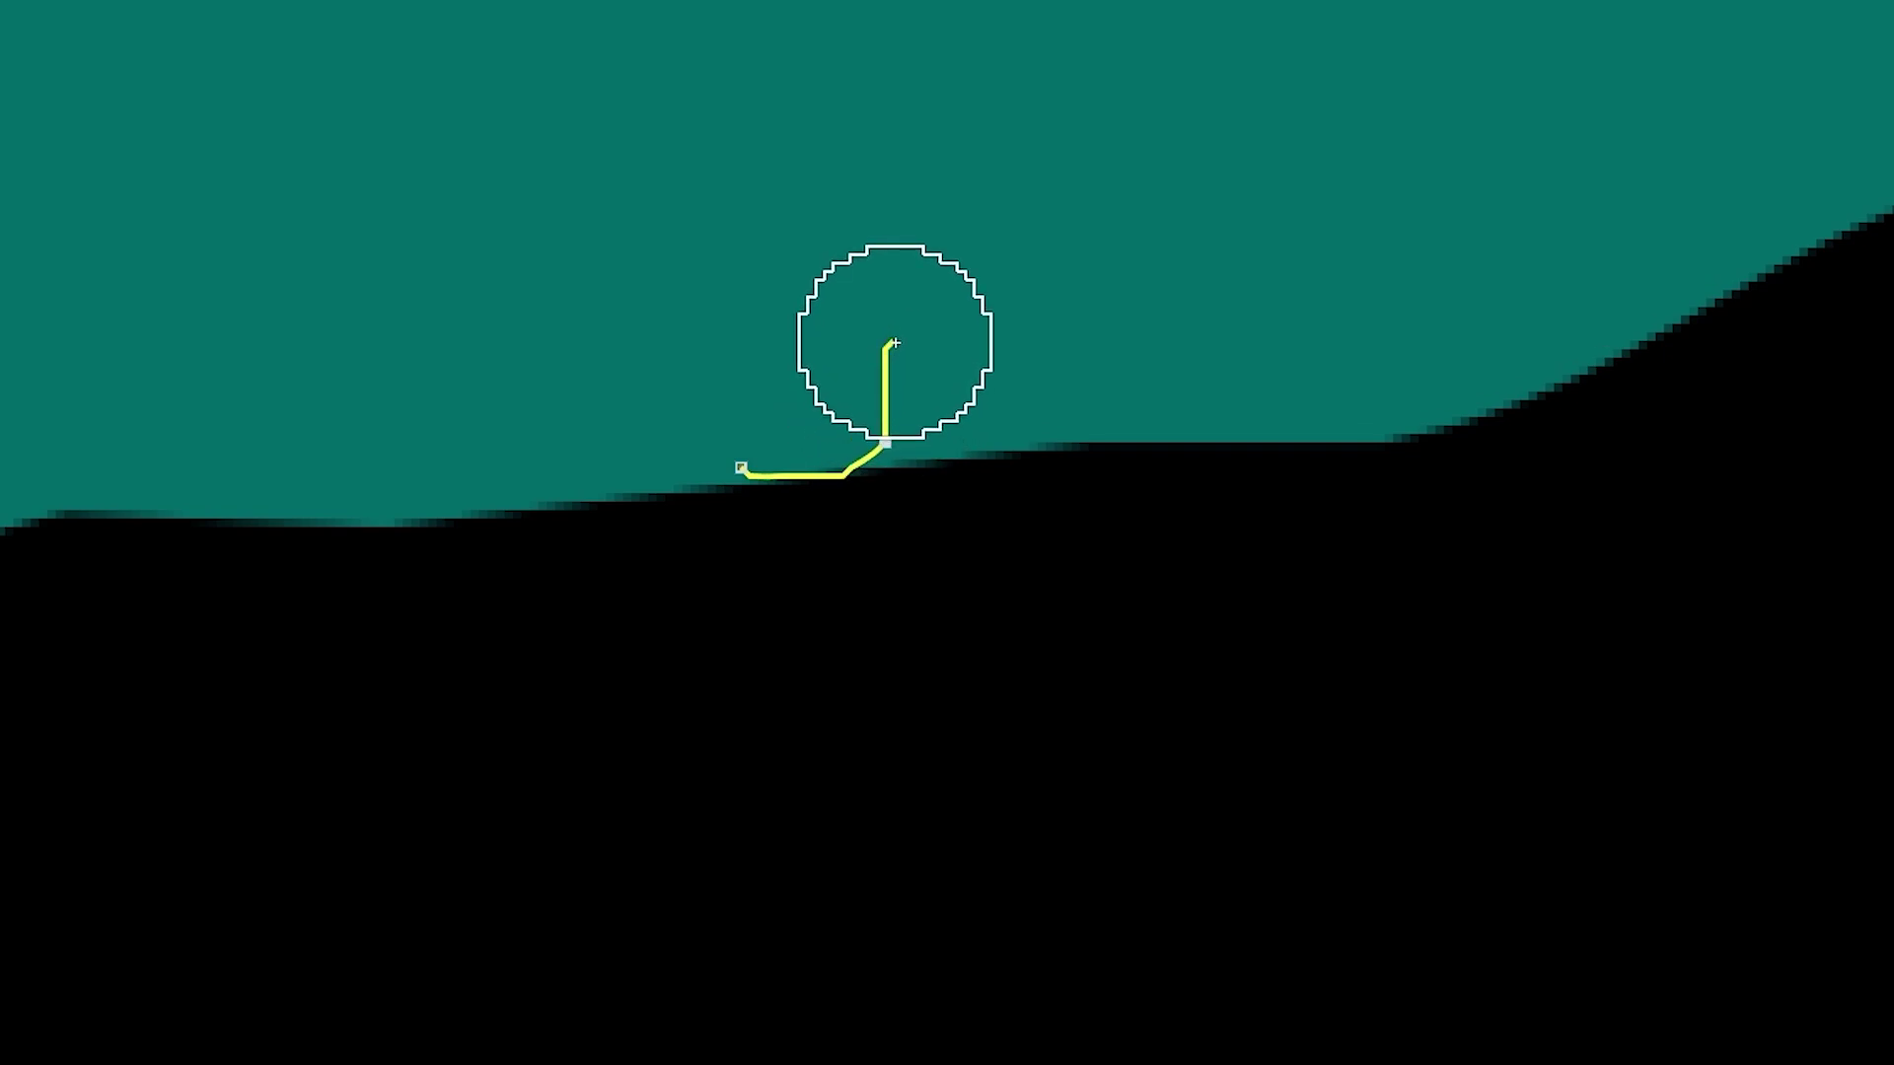
{"action": "mouse_move", "coordinate": [895, 342]}
{"action": "left_mouse_down"}
{"action": "mouse_move", "coordinate": [1006, 257]}
{"action": "mouse_move", "coordinate": [1065, 435]}
{"action": "mouse_move", "coordinate": [1173, 460]}
{"action": "mouse_move", "coordinate": [1407, 461]}
{"action": "left_mouse_up"}
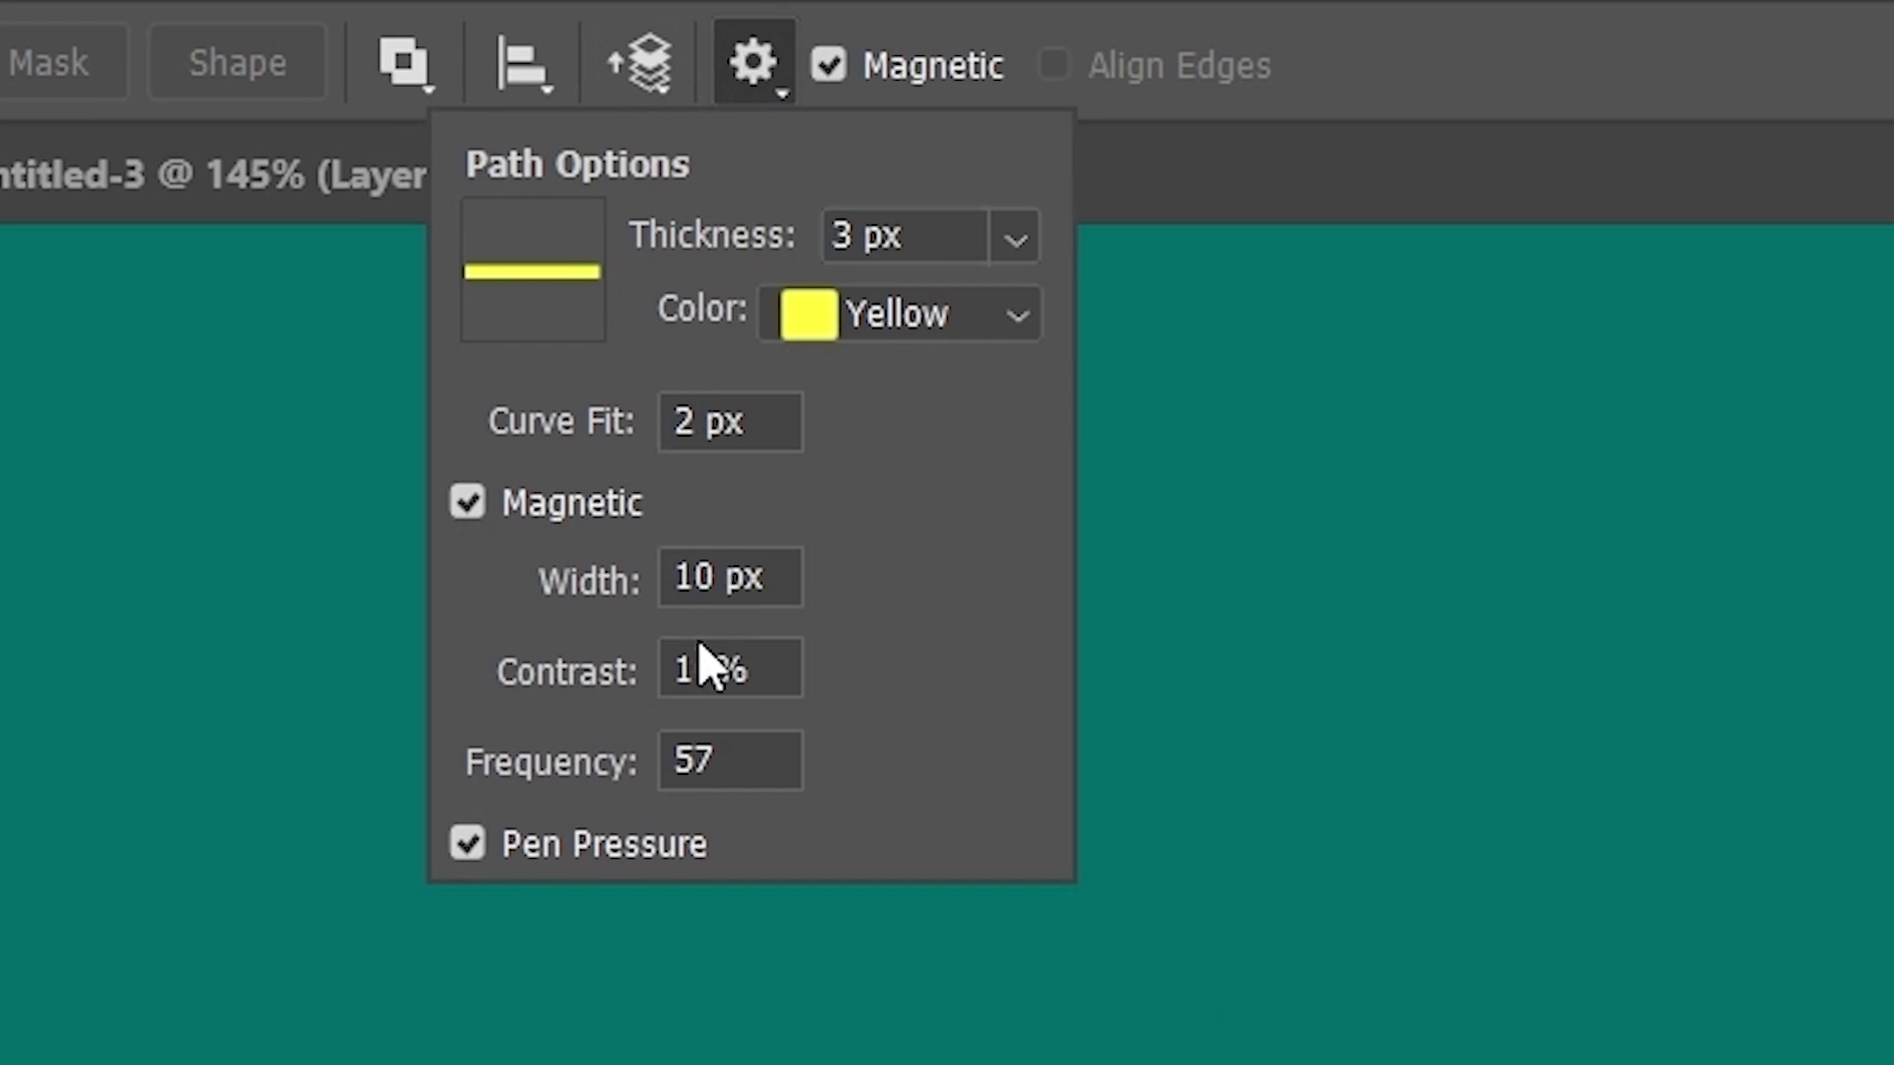
Step: Set the magnetic Width to 30 px and begin a path along the edge of the elephant's back
{"action": "left_click_drag", "start_coordinate": [727, 572], "coordinate": [668, 587]}
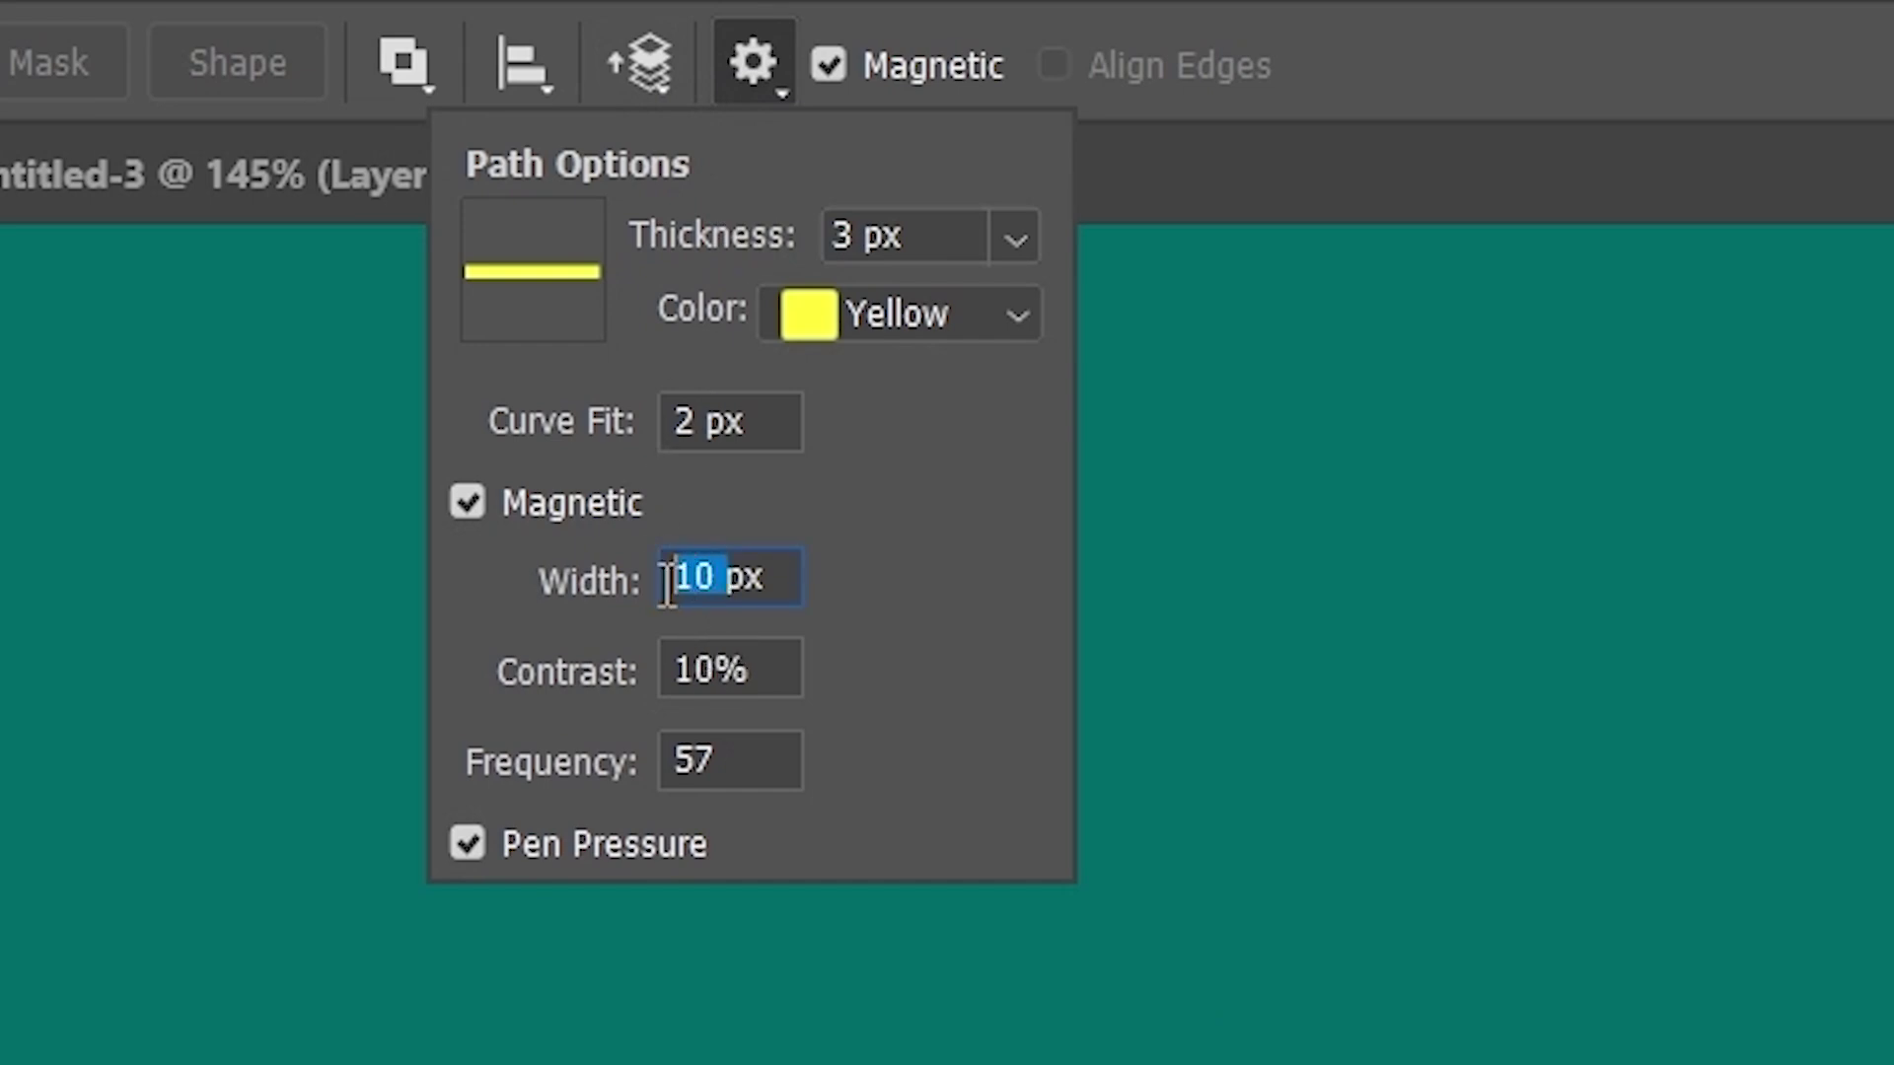
{"action": "type", "text": "3"}
{"action": "key", "text": "Return"}
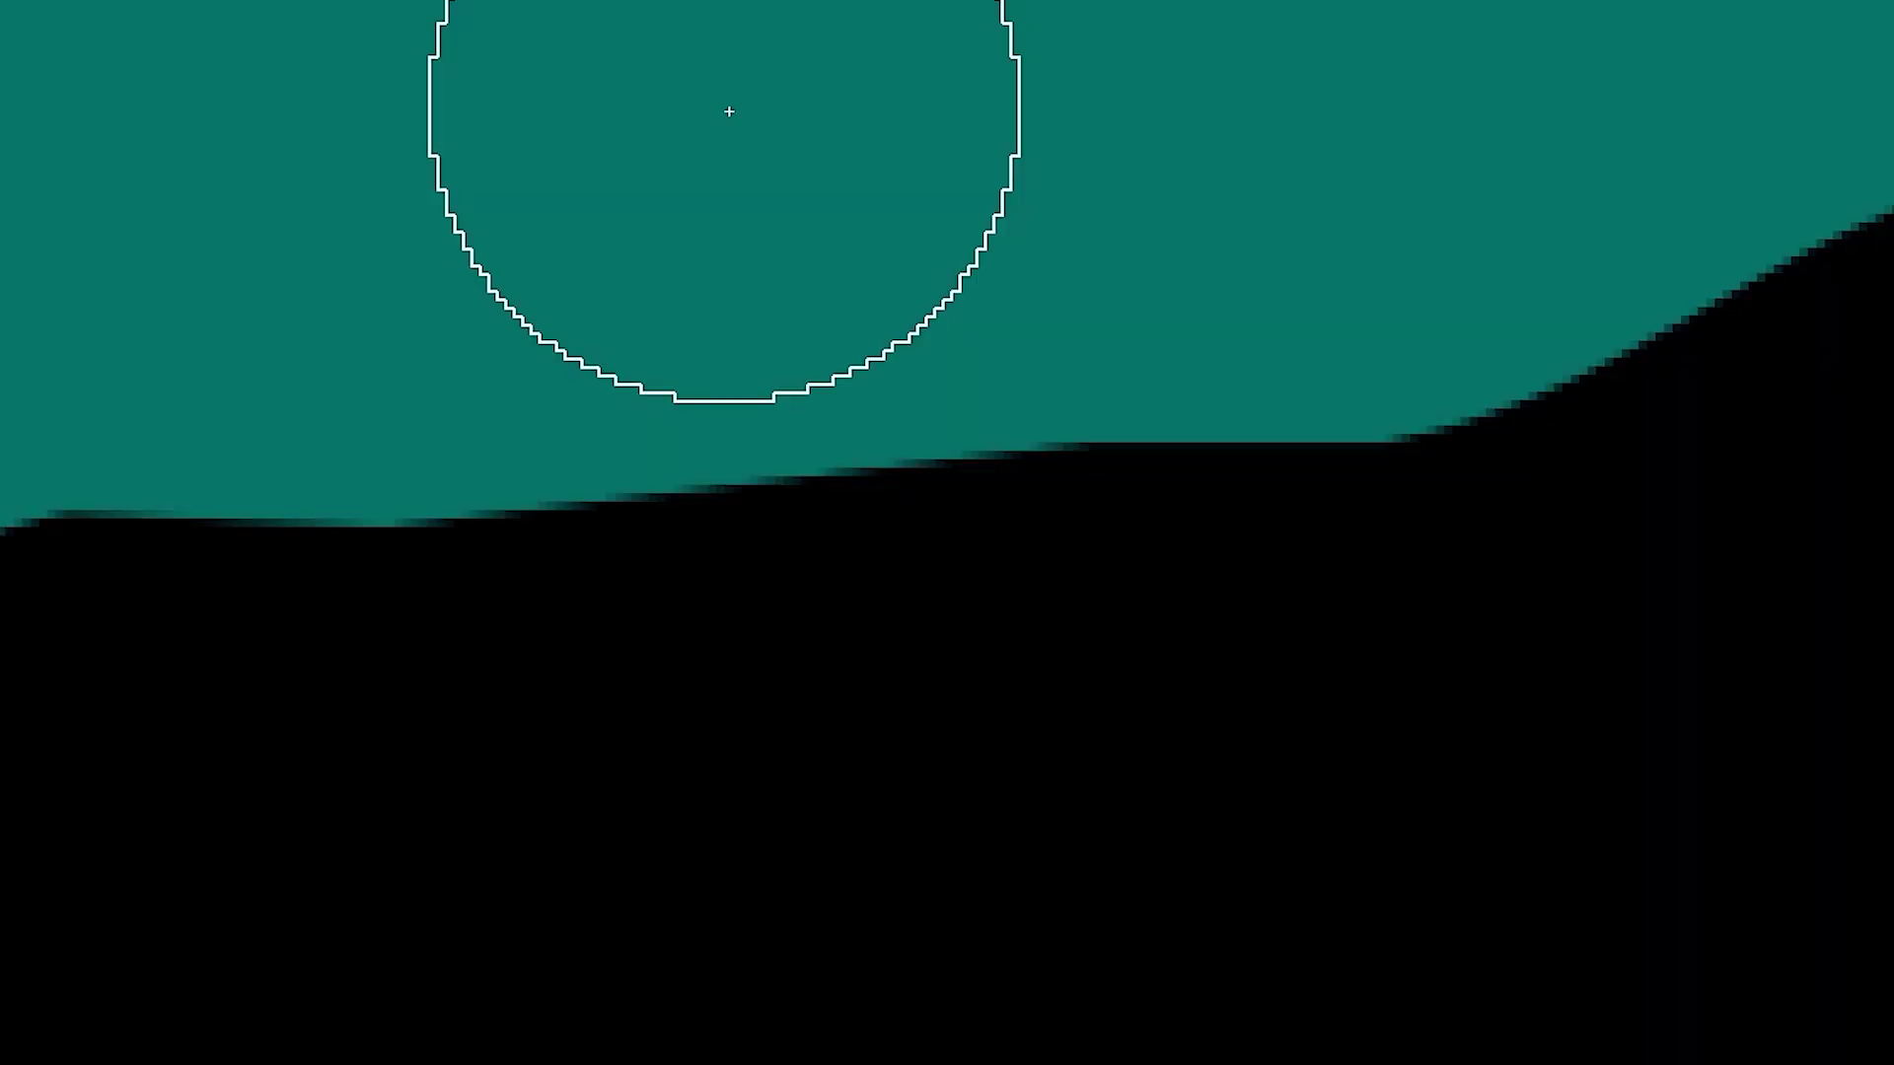
{"action": "left_click", "coordinate": [674, 476]}
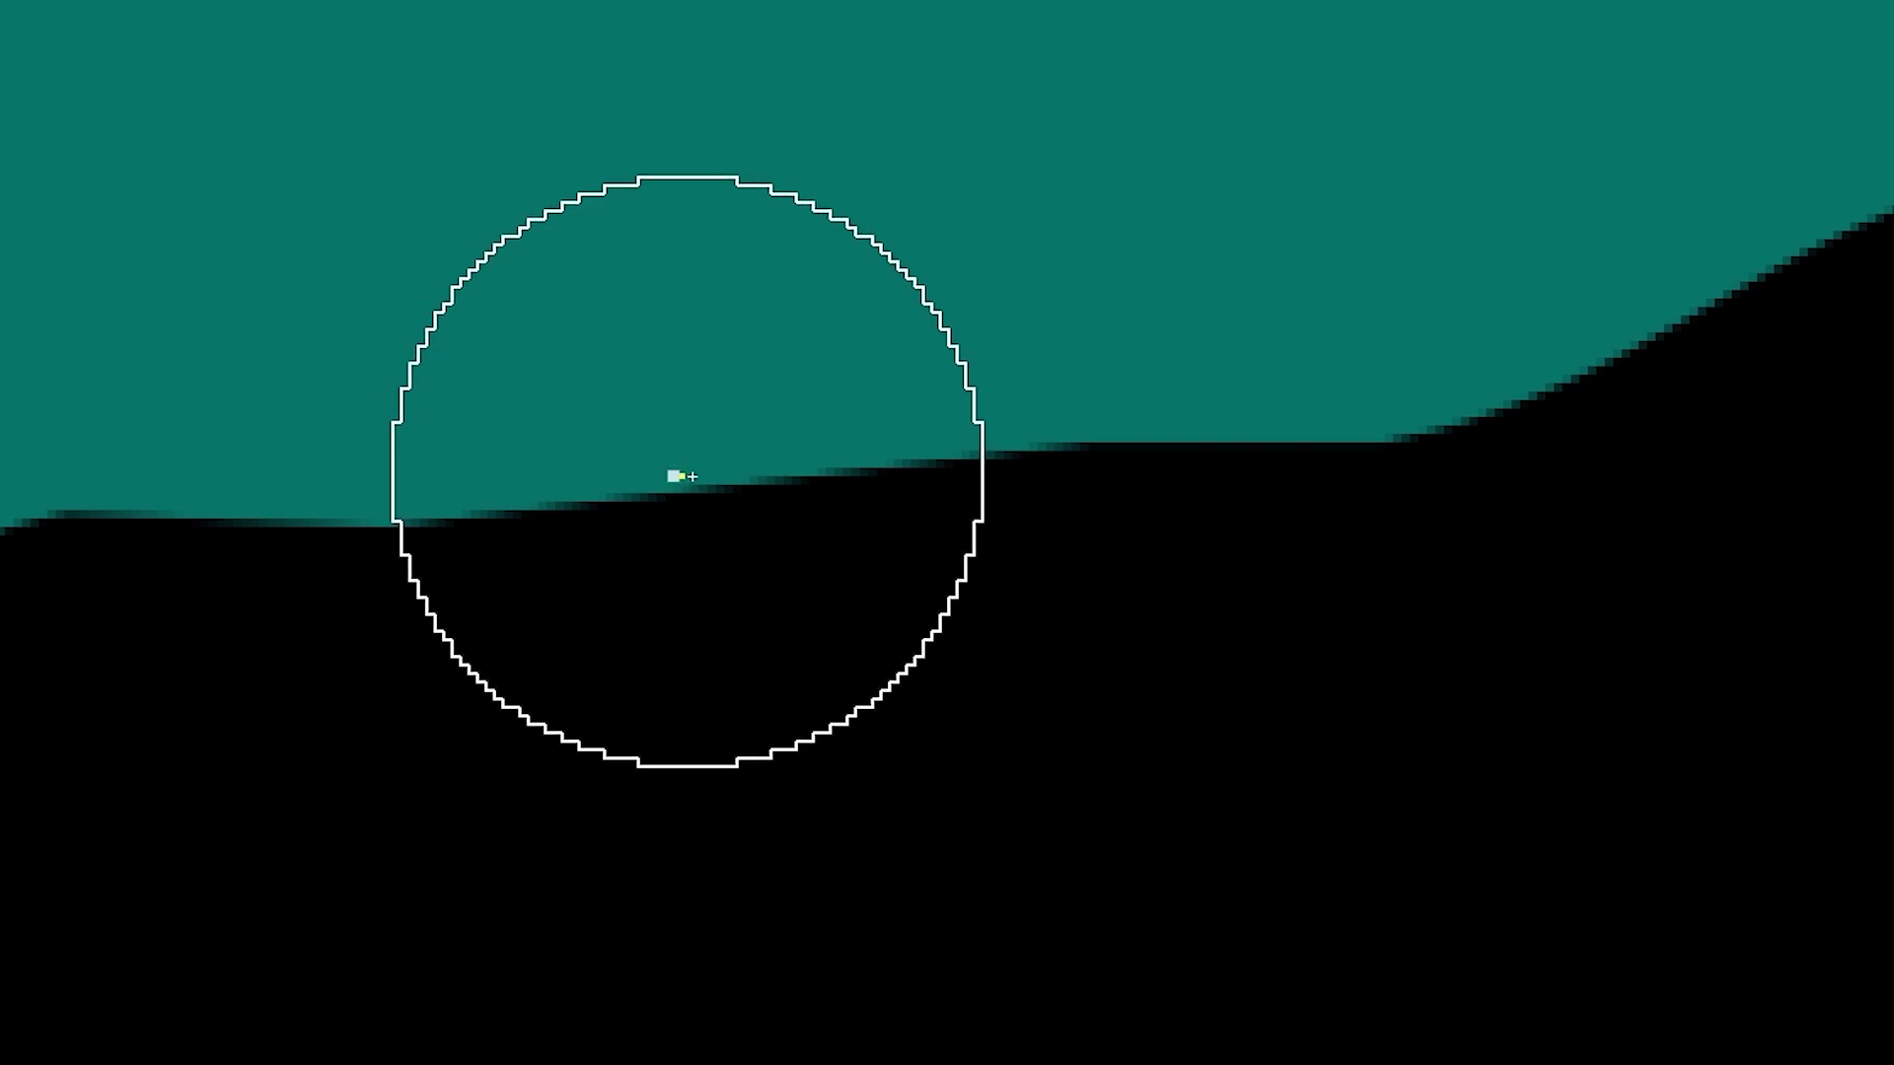
{"action": "left_click", "coordinate": [851, 468]}
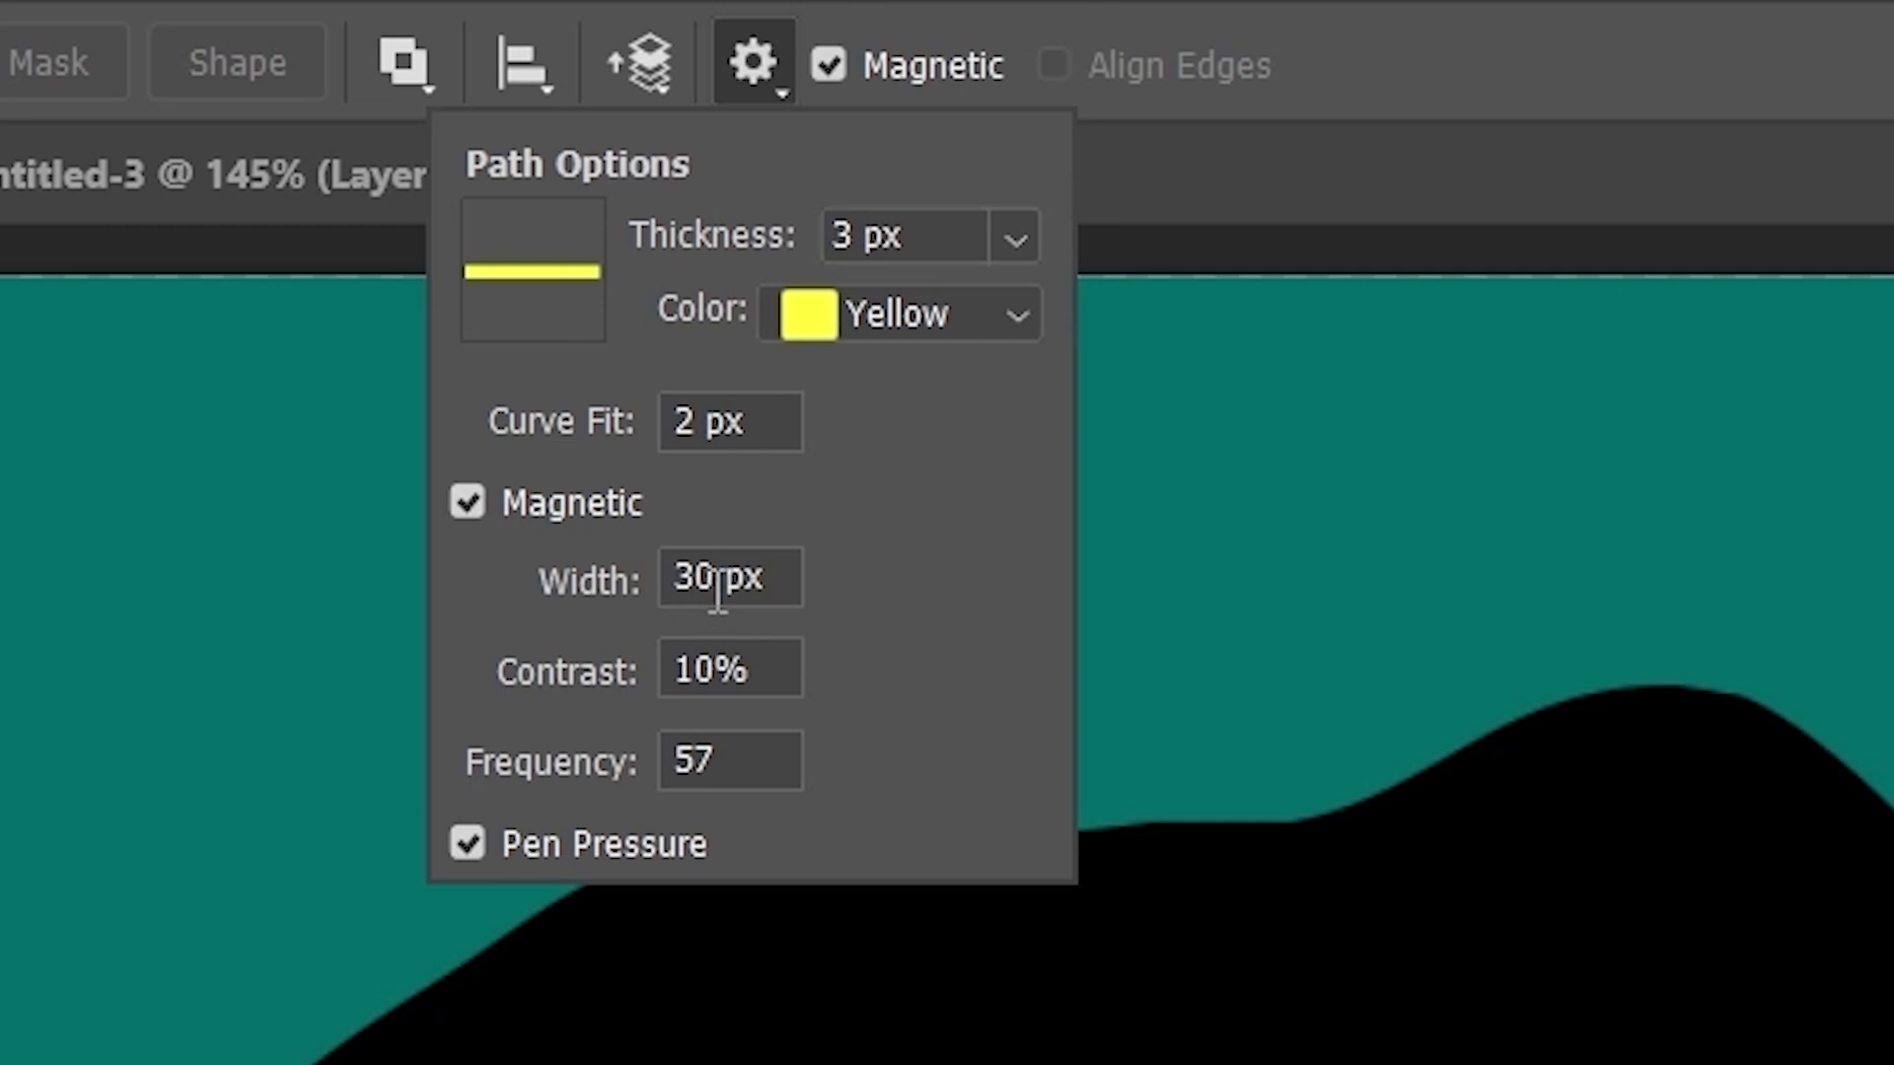
Step: Set the magnetic Width to 10 px in the path options
{"action": "left_click_drag", "start_coordinate": [719, 572], "coordinate": [669, 590]}
{"action": "type", "text": "10"}
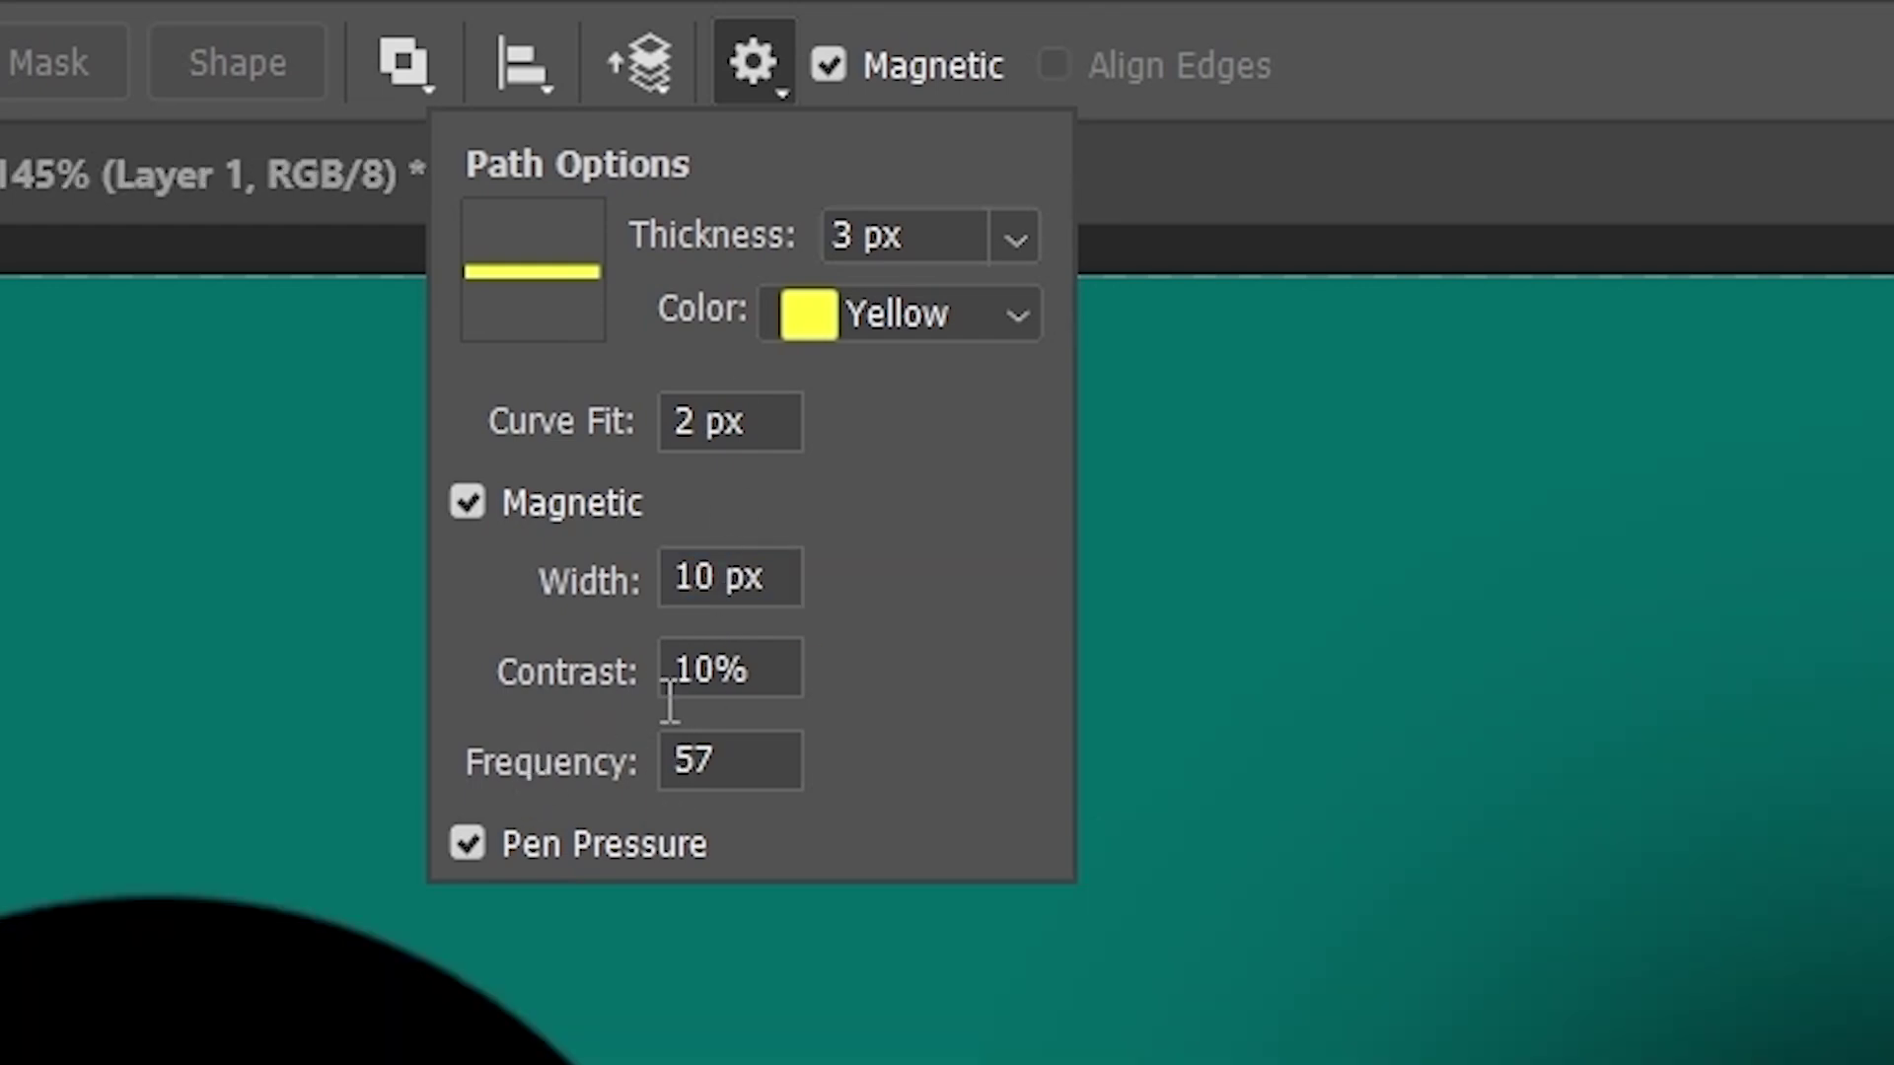
{"action": "left_click", "coordinate": [762, 62]}
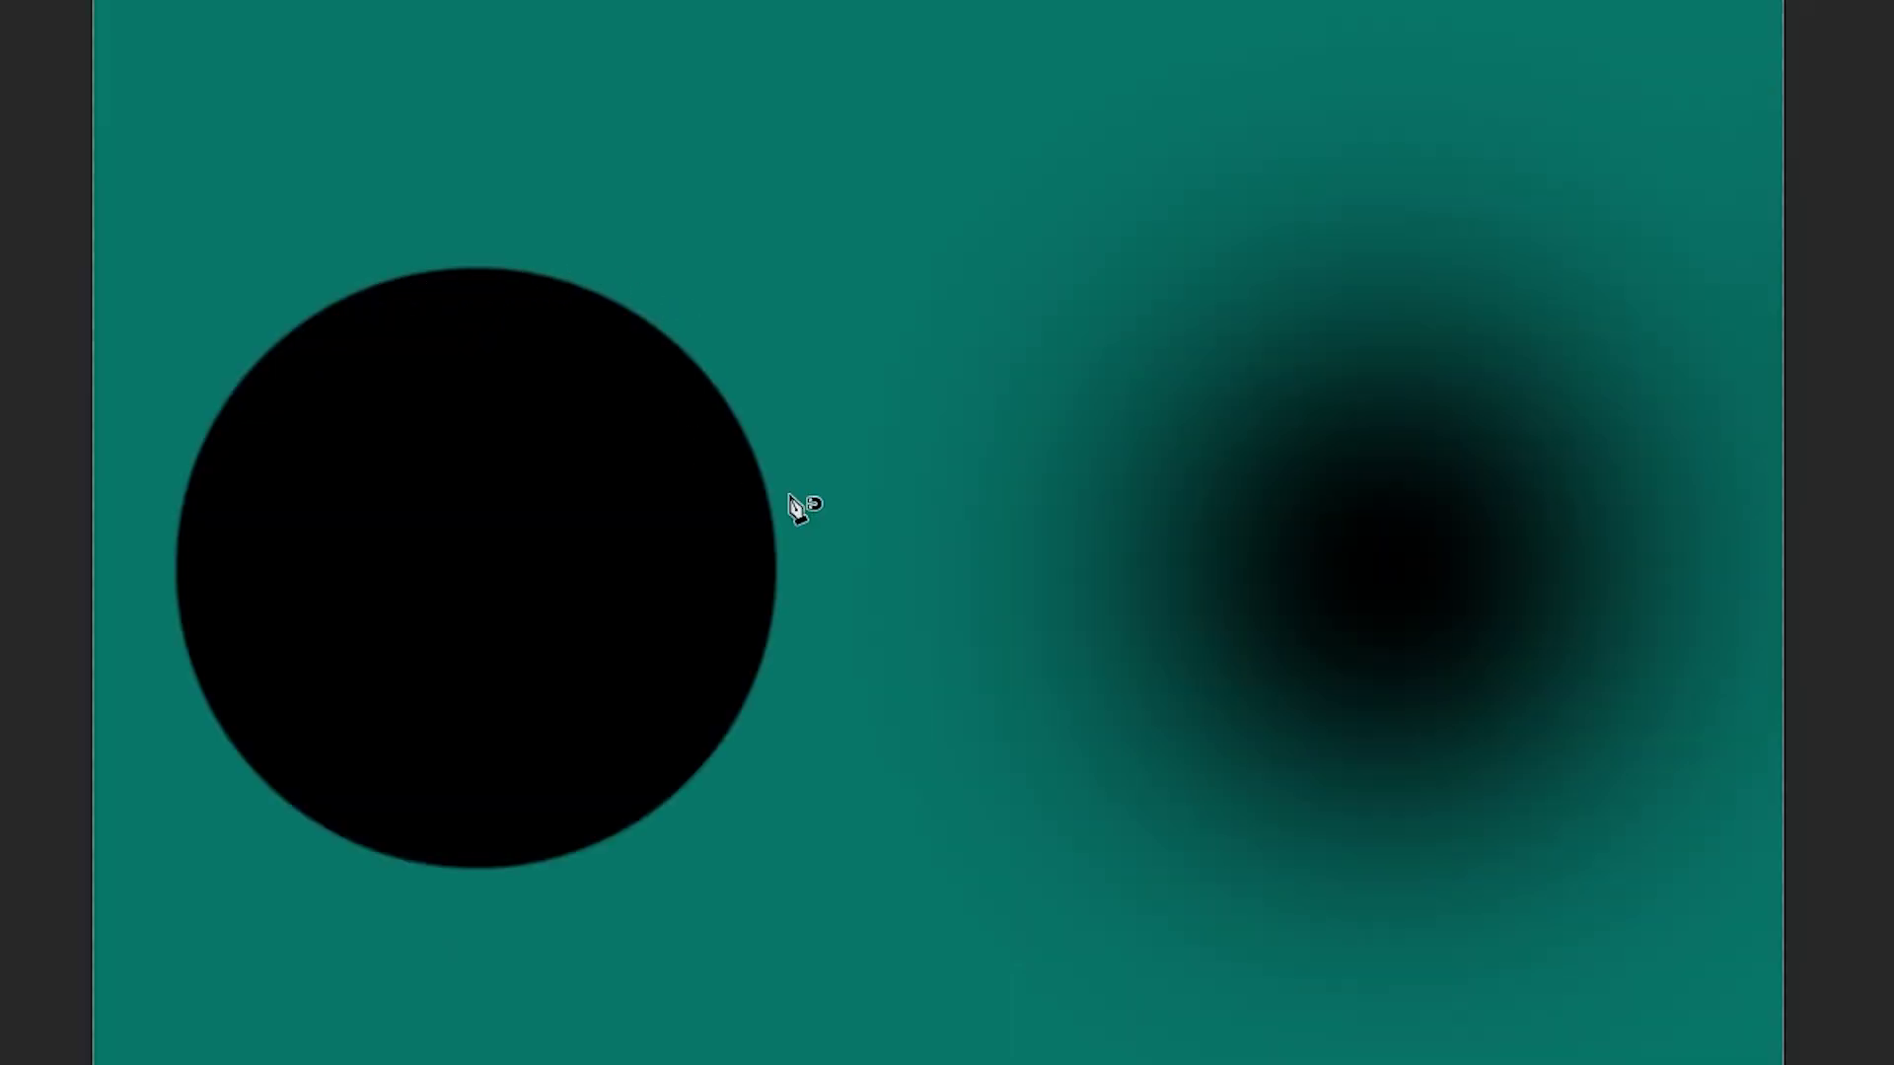
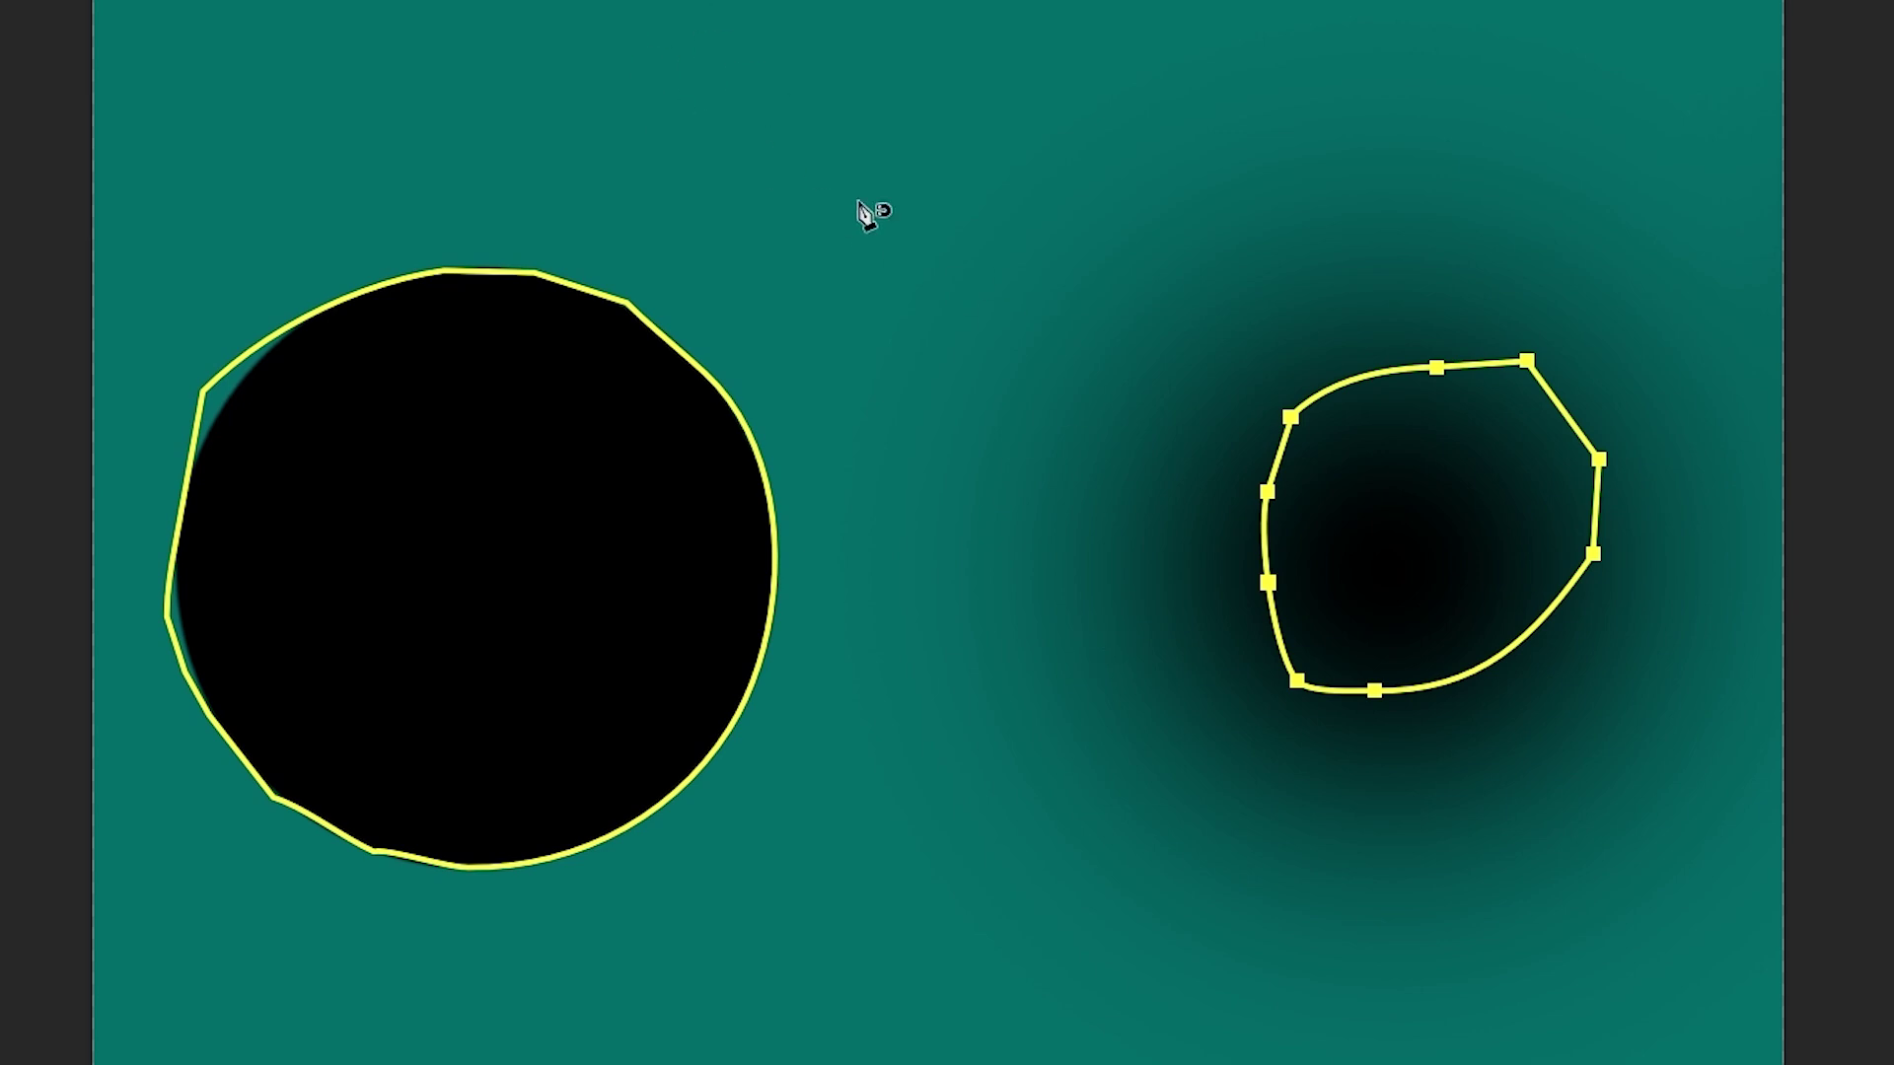
Step: Try extra anchor points at three places along the path around the blurred circle, undoing the first two
{"action": "left_click", "coordinate": [1528, 630]}
{"action": "key", "text": "ctrl+z"}
{"action": "left_click", "coordinate": [1283, 440]}
{"action": "key", "text": "ctrl+z"}
{"action": "left_click", "coordinate": [1275, 624]}
Step: Set the magnetic Frequency to 2, trace the black circle as a closed path, and clear the path
{"action": "left_click", "coordinate": [752, 62]}
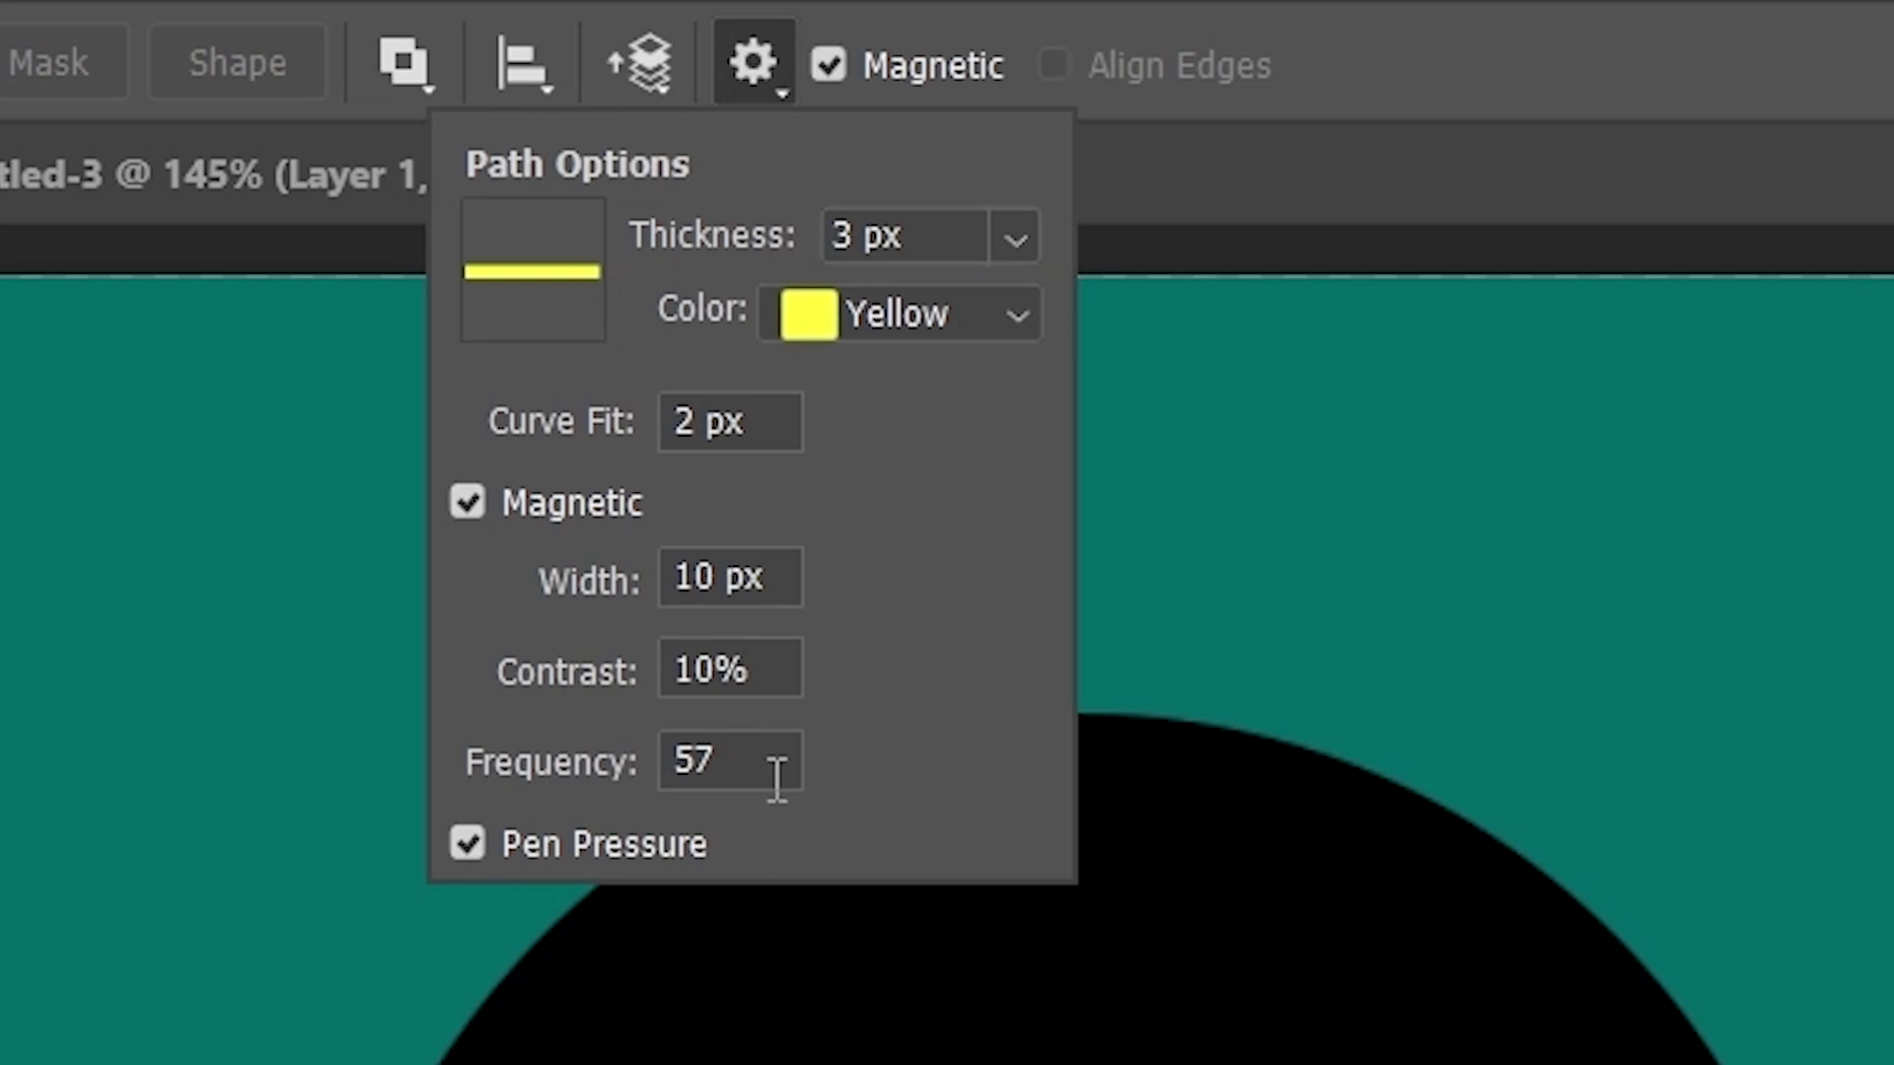
{"action": "left_click_drag", "start_coordinate": [760, 770], "coordinate": [622, 764]}
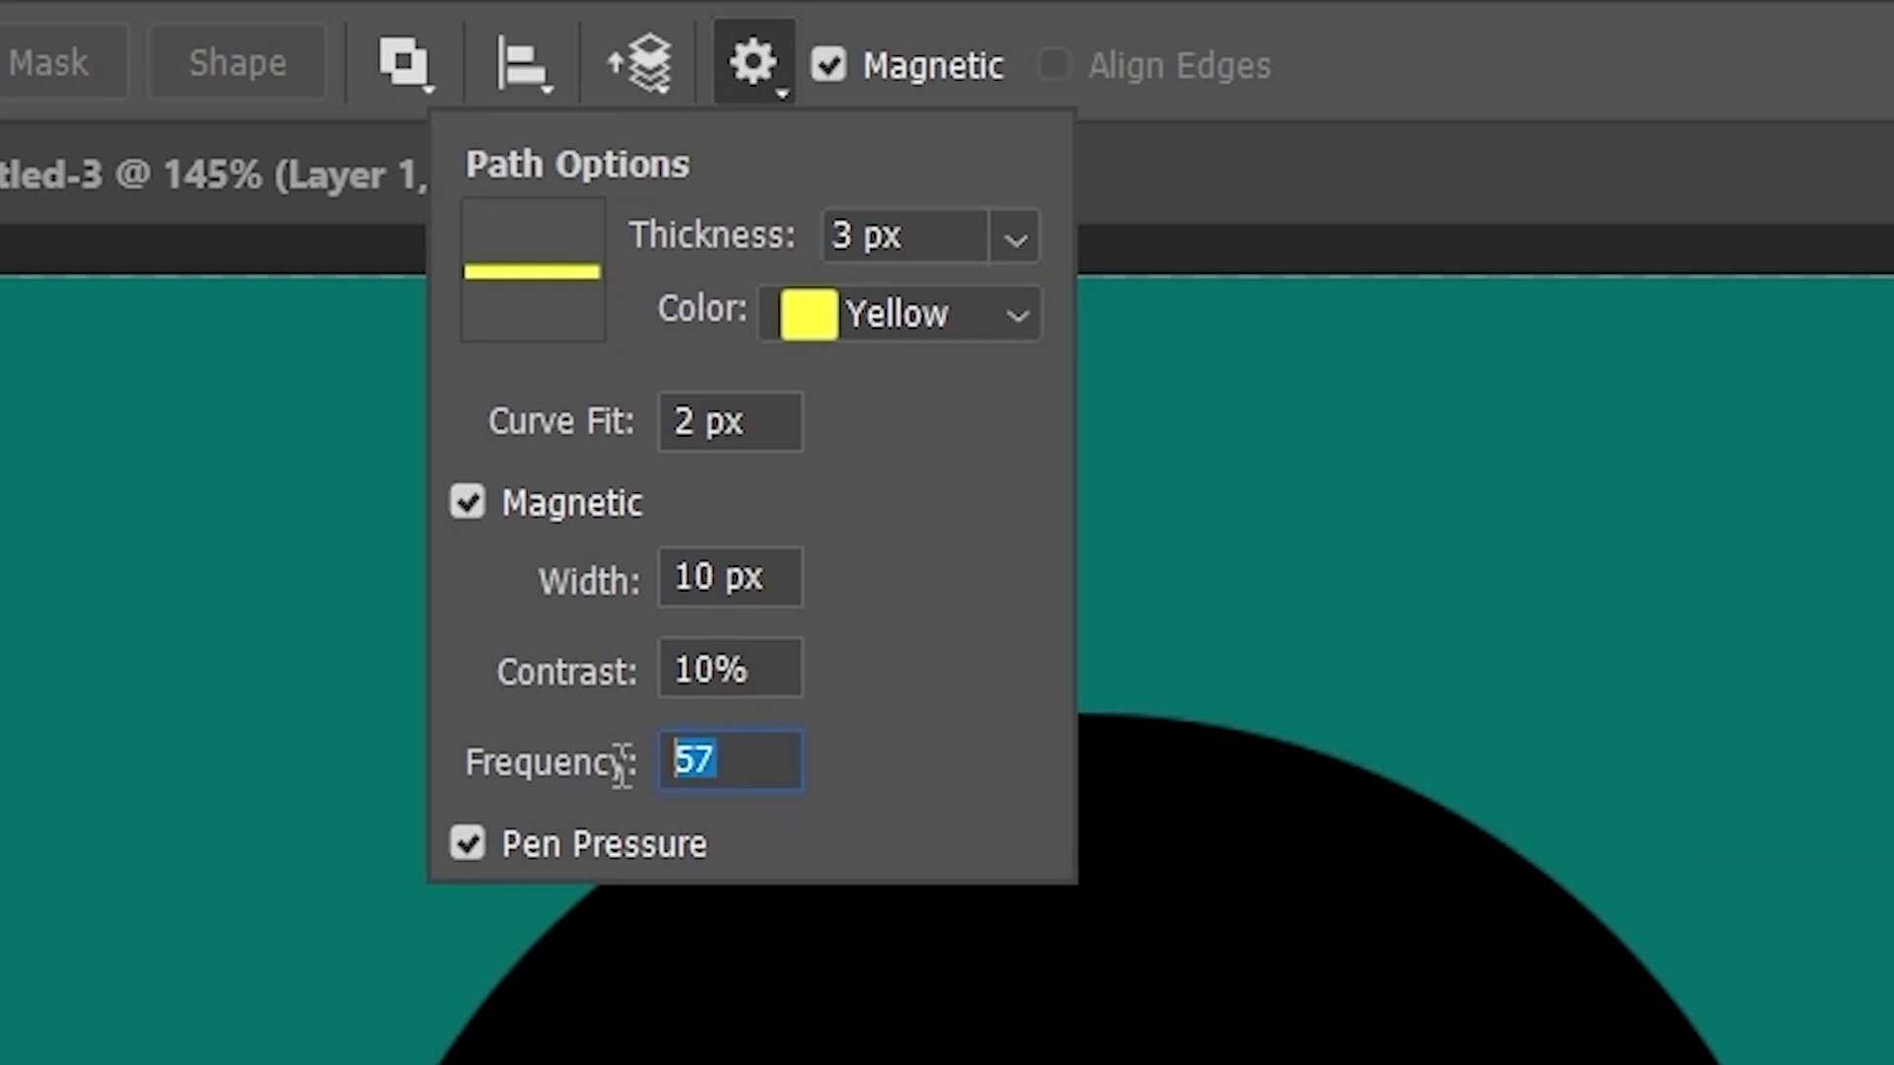
{"action": "type", "text": "2"}
{"action": "key", "text": "Return"}
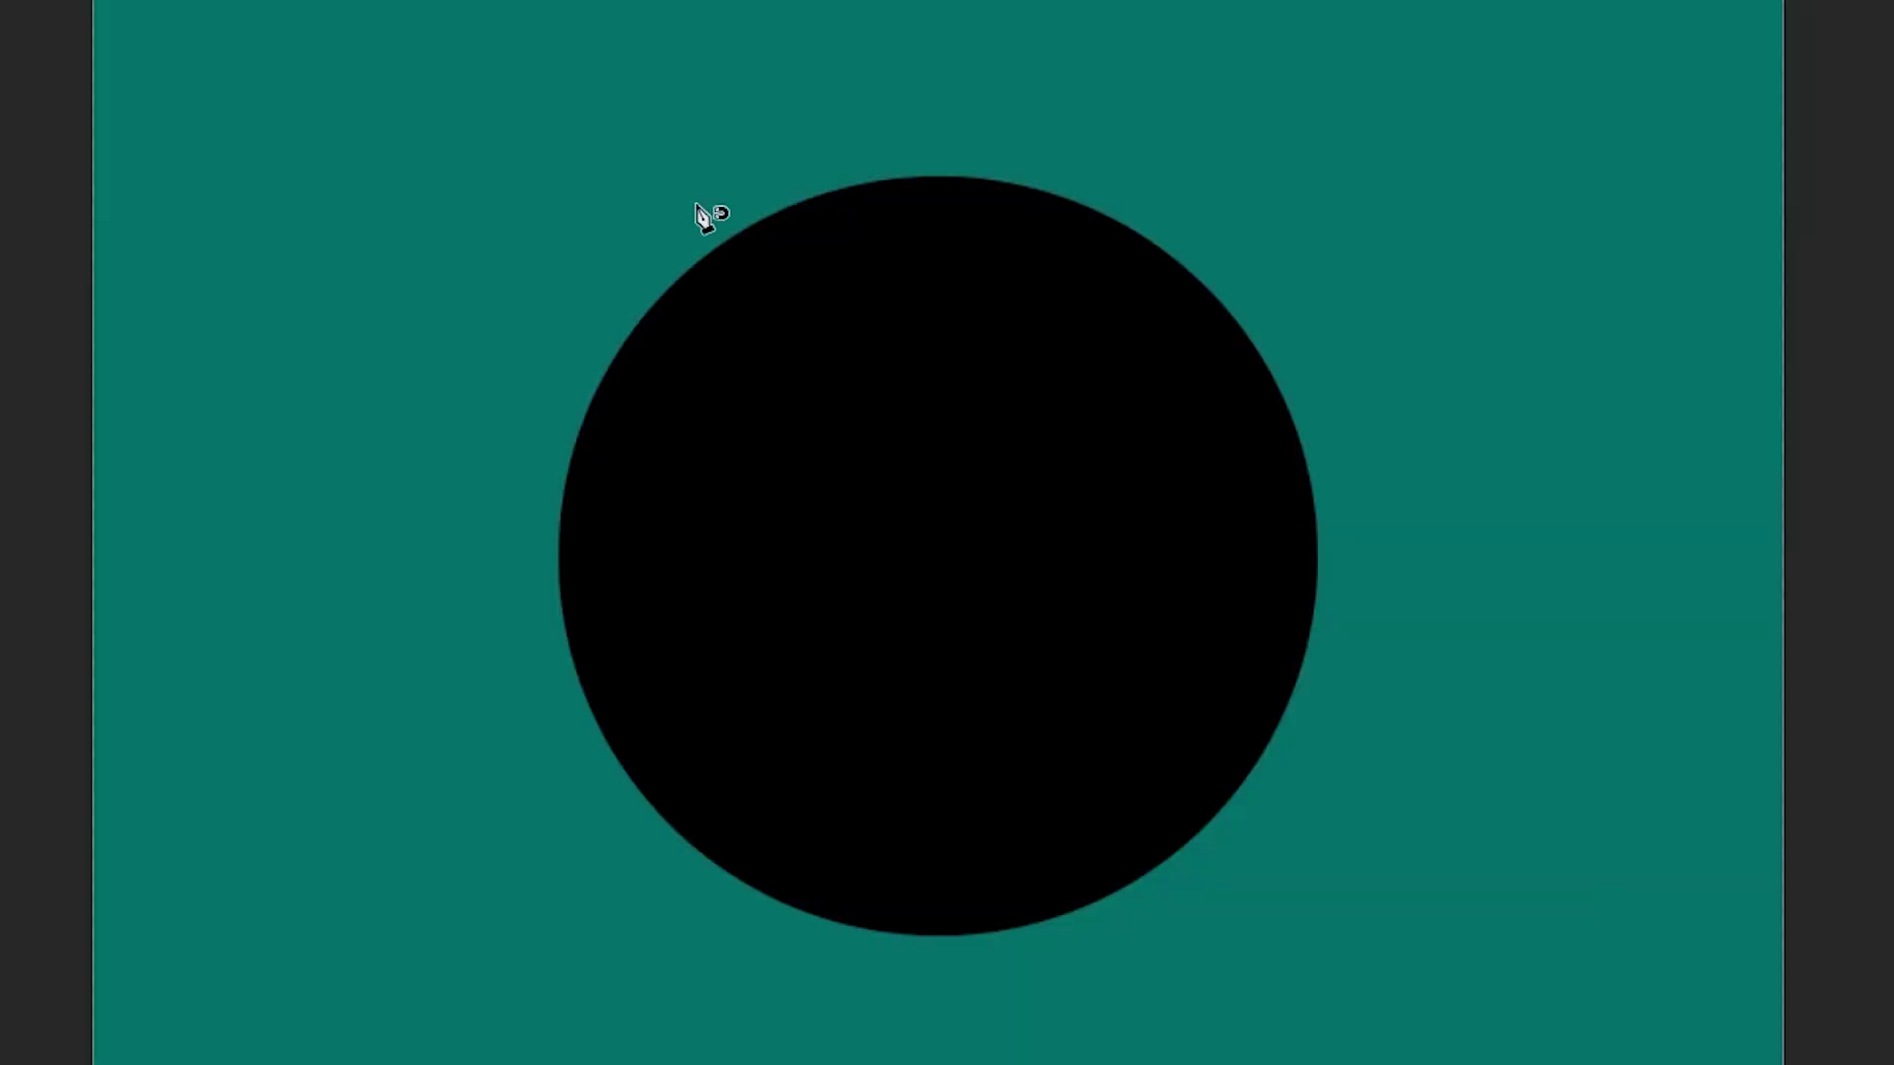
{"action": "left_click", "coordinate": [918, 175]}
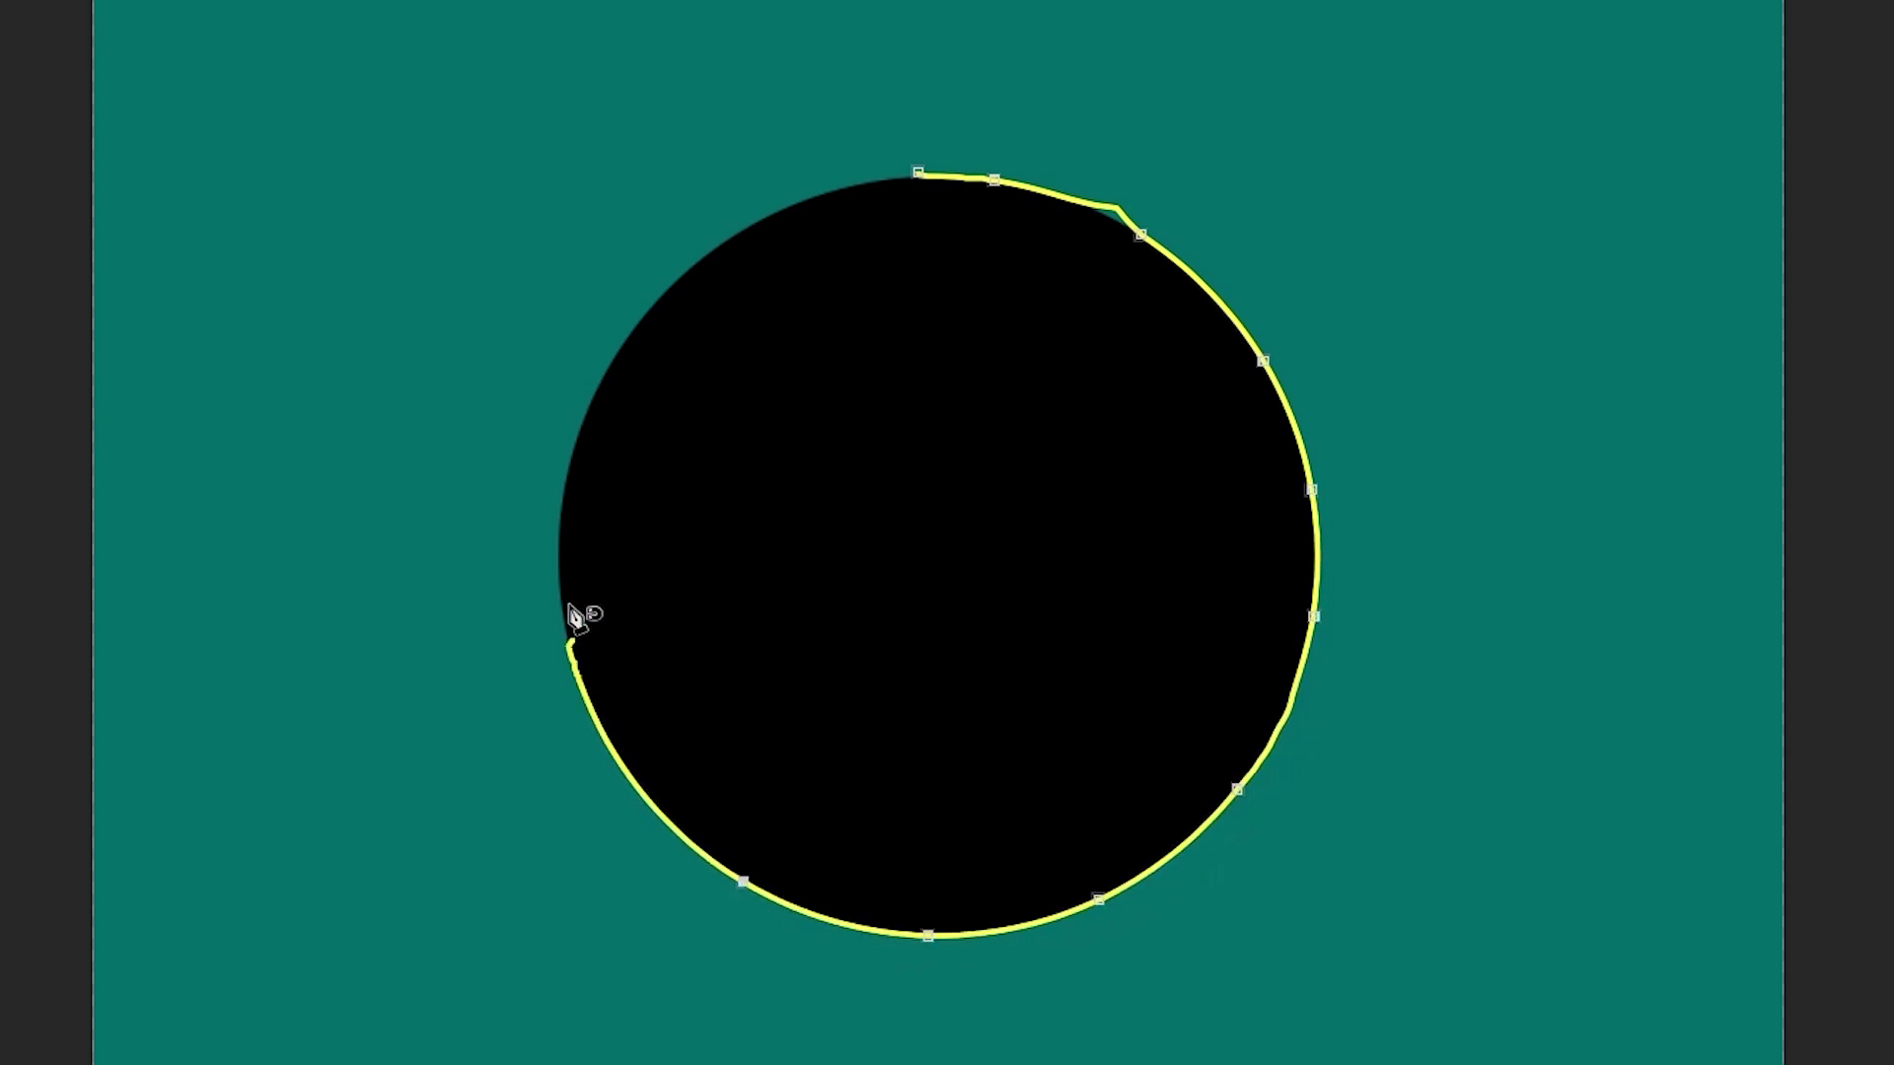
{"action": "left_click", "coordinate": [921, 178]}
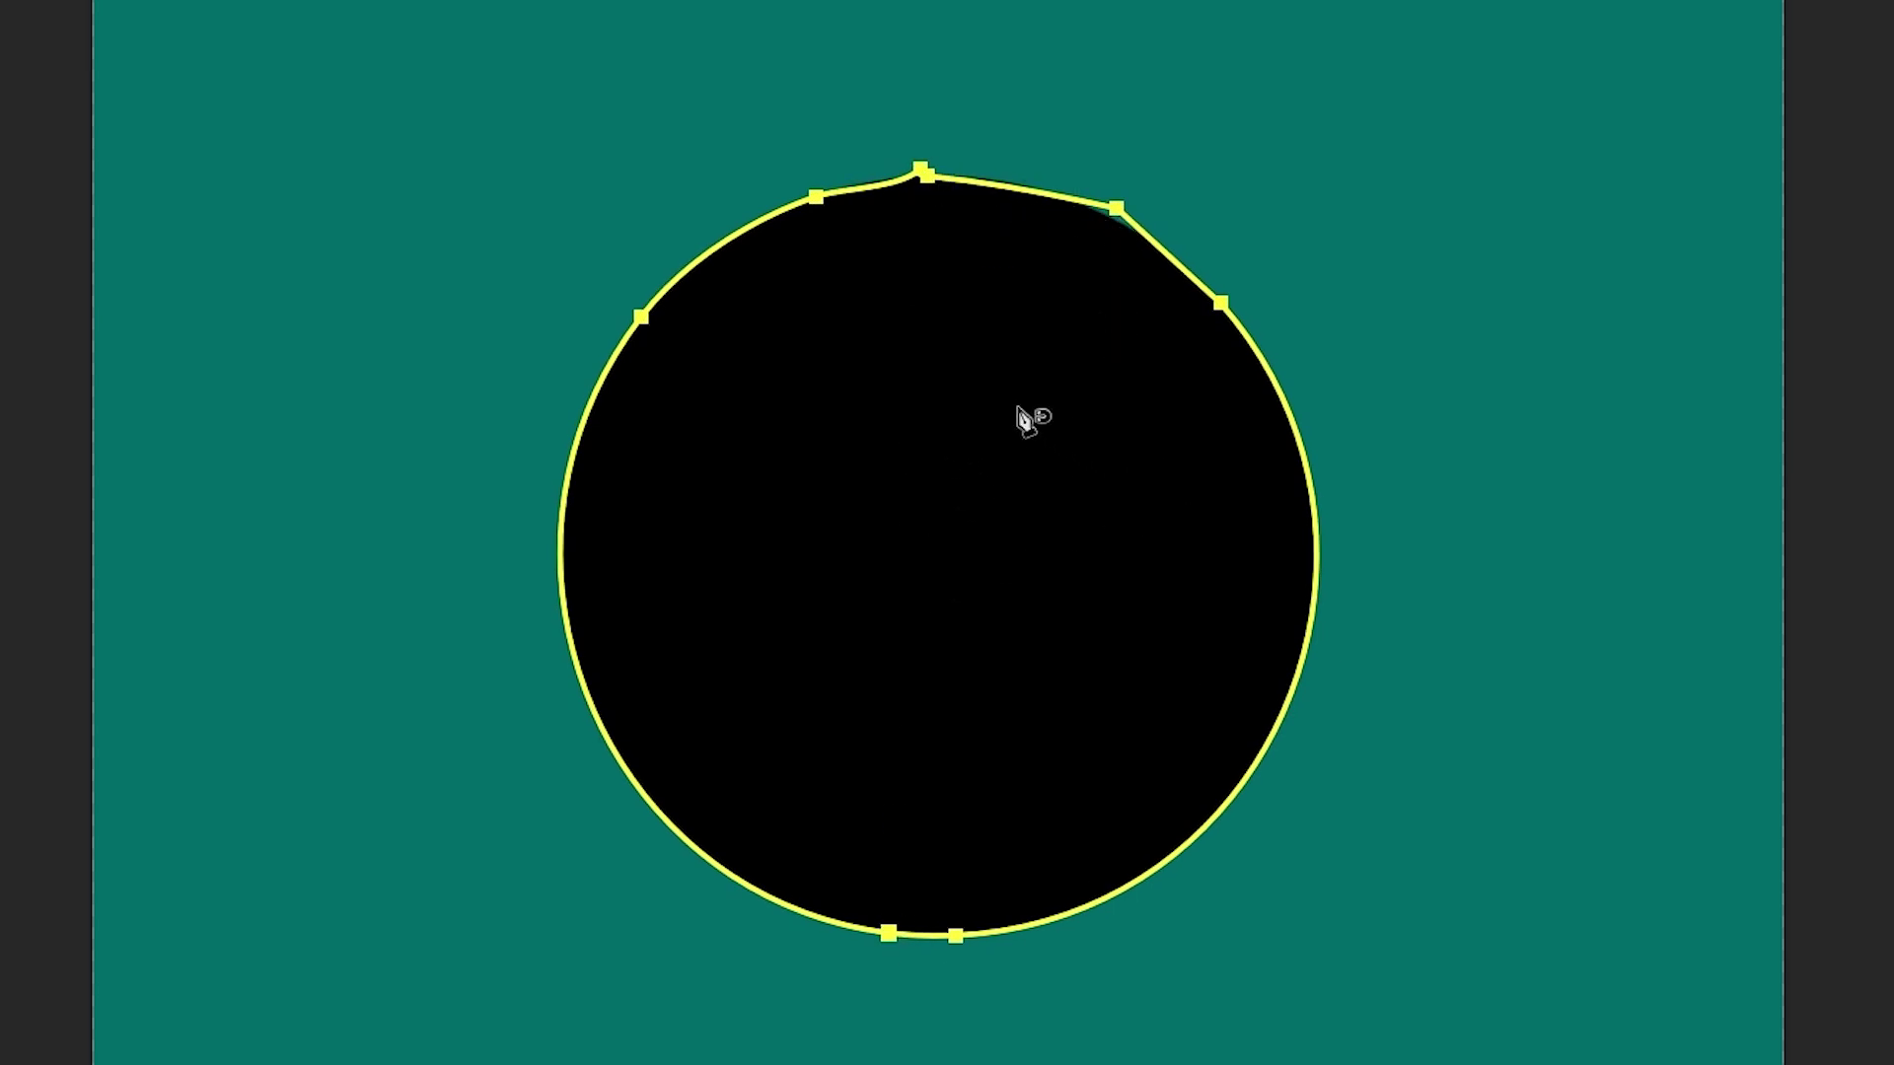
{"action": "key", "text": "Escape"}
Step: Set the magnetic Frequency to 100 and trace the black circle all the way around as a closed path
{"action": "left_click", "coordinate": [760, 71]}
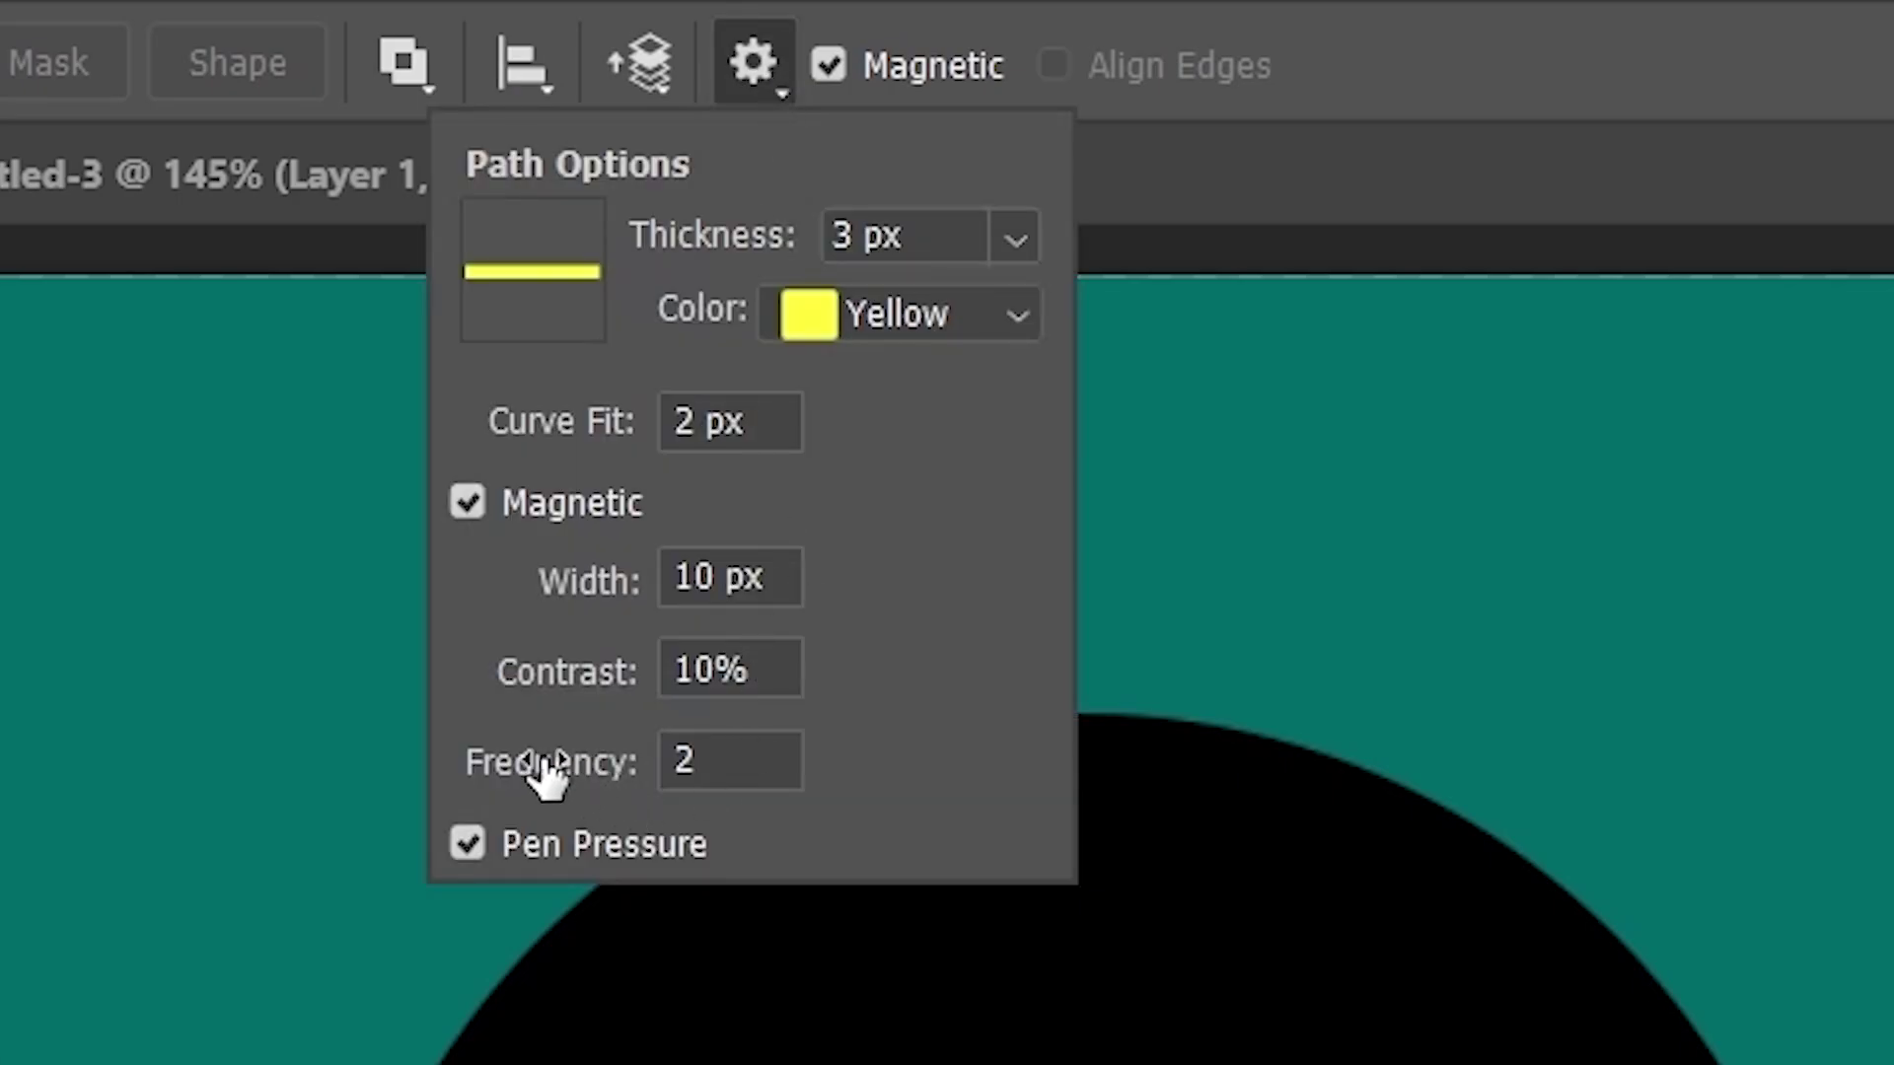
{"action": "left_click_drag", "start_coordinate": [547, 775], "coordinate": [892, 786]}
{"action": "left_click", "coordinate": [702, 760]}
{"action": "left_click", "coordinate": [723, 41]}
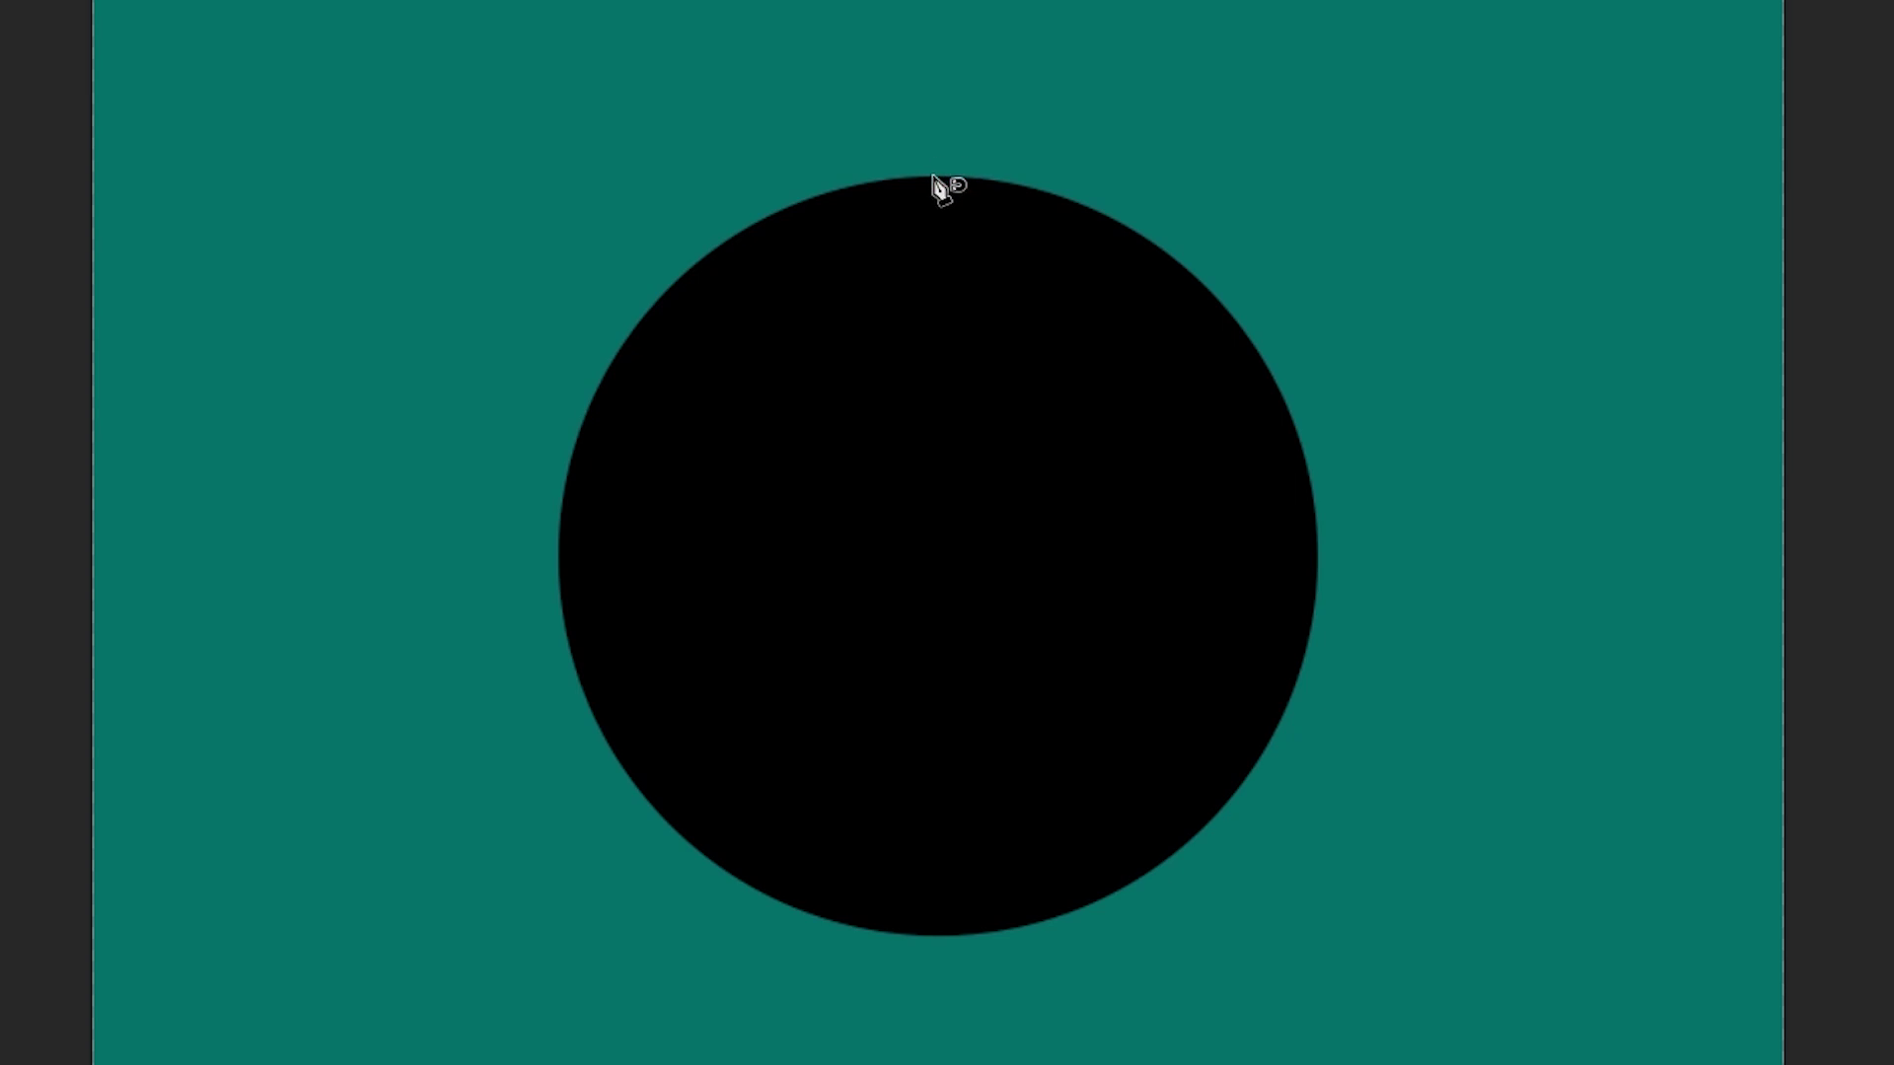
{"action": "left_click", "coordinate": [932, 176]}
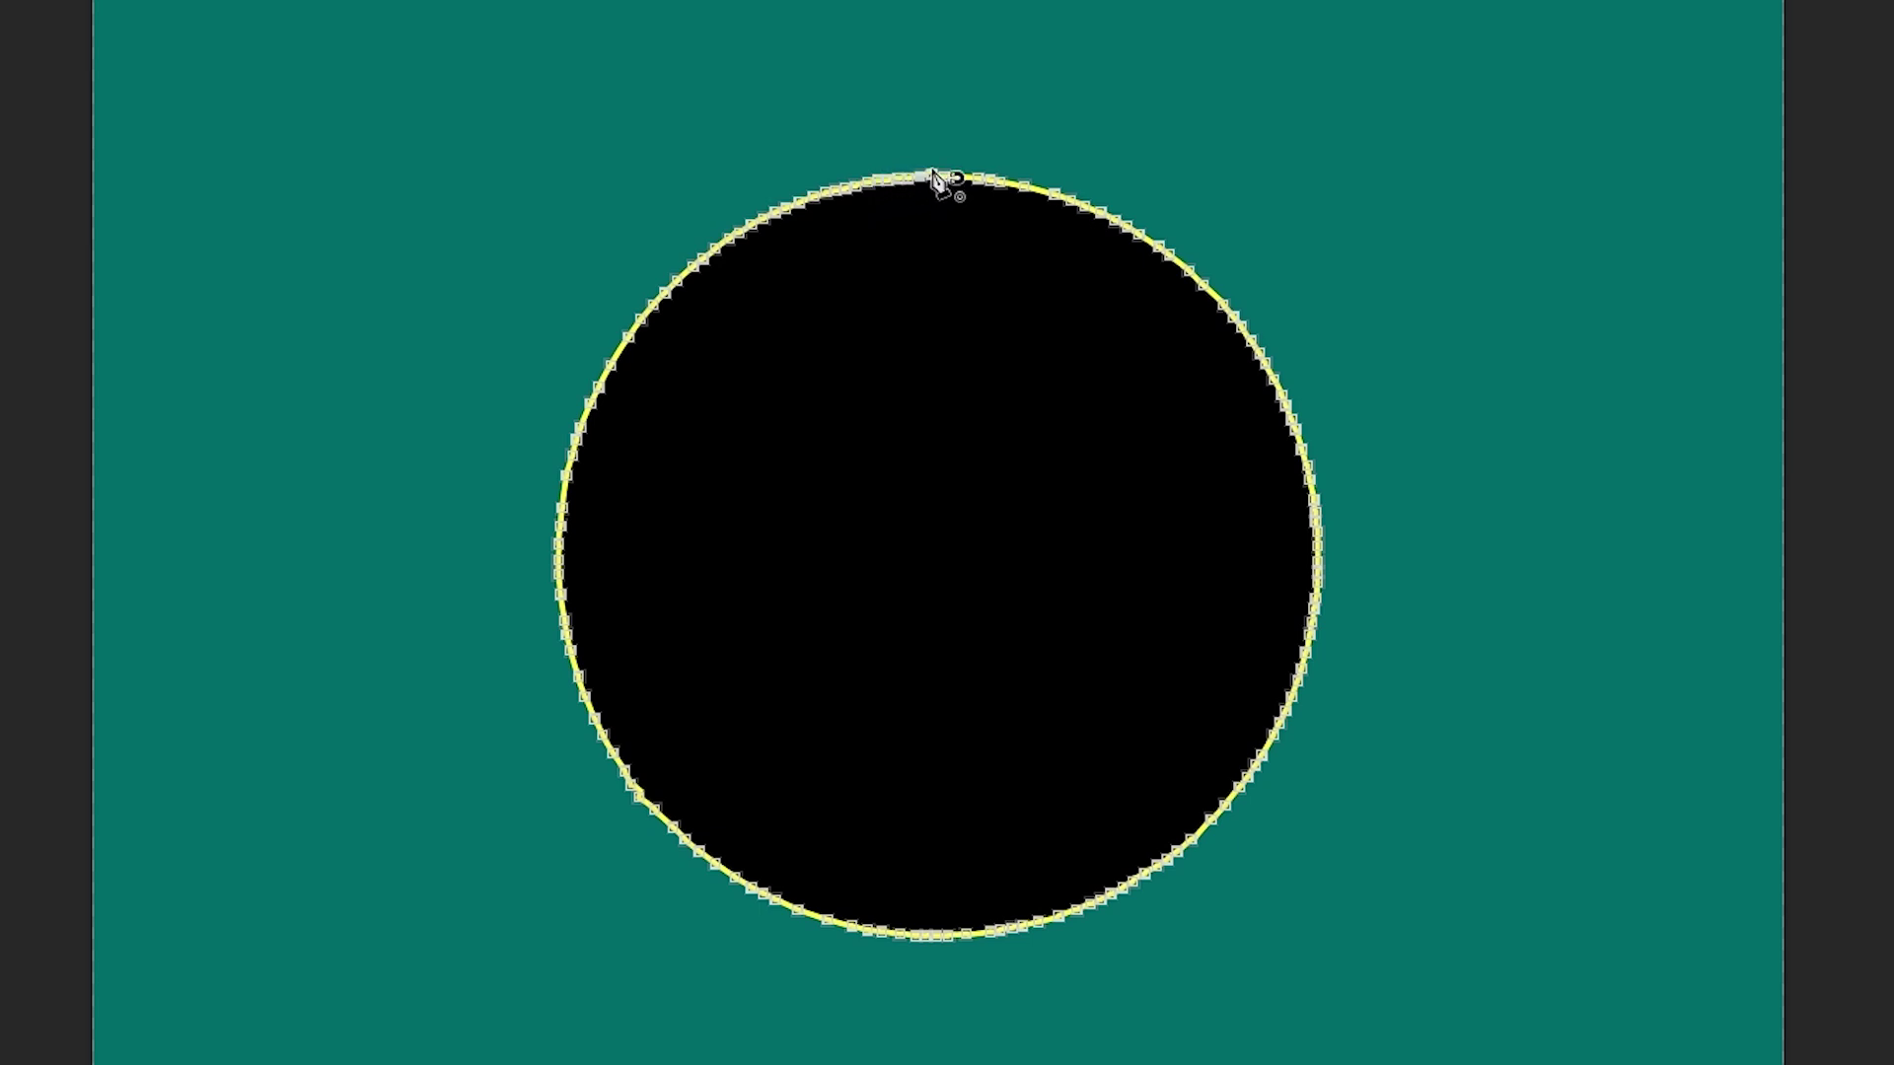
{"action": "left_click", "coordinate": [936, 177]}
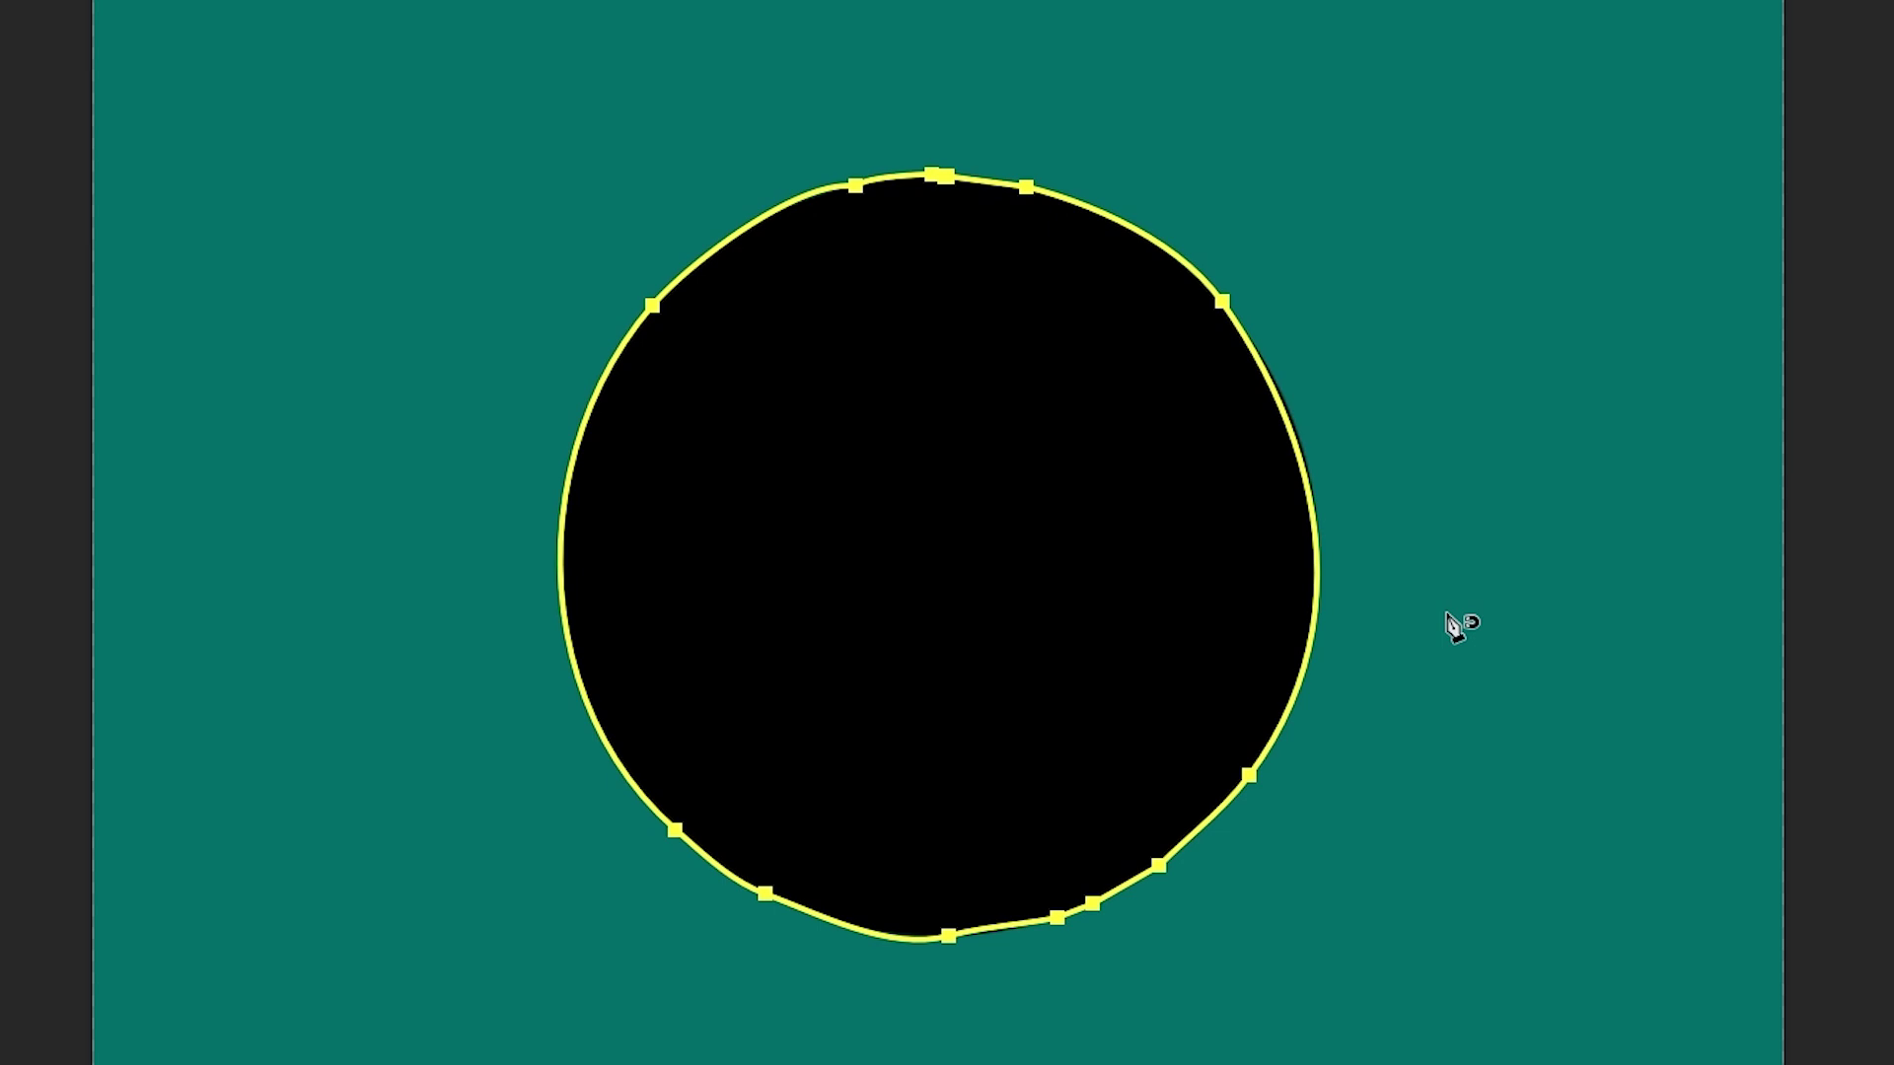
Step: Try adding and removing anchor points on the upper-right part of the circle's path
{"action": "left_click", "coordinate": [1108, 216]}
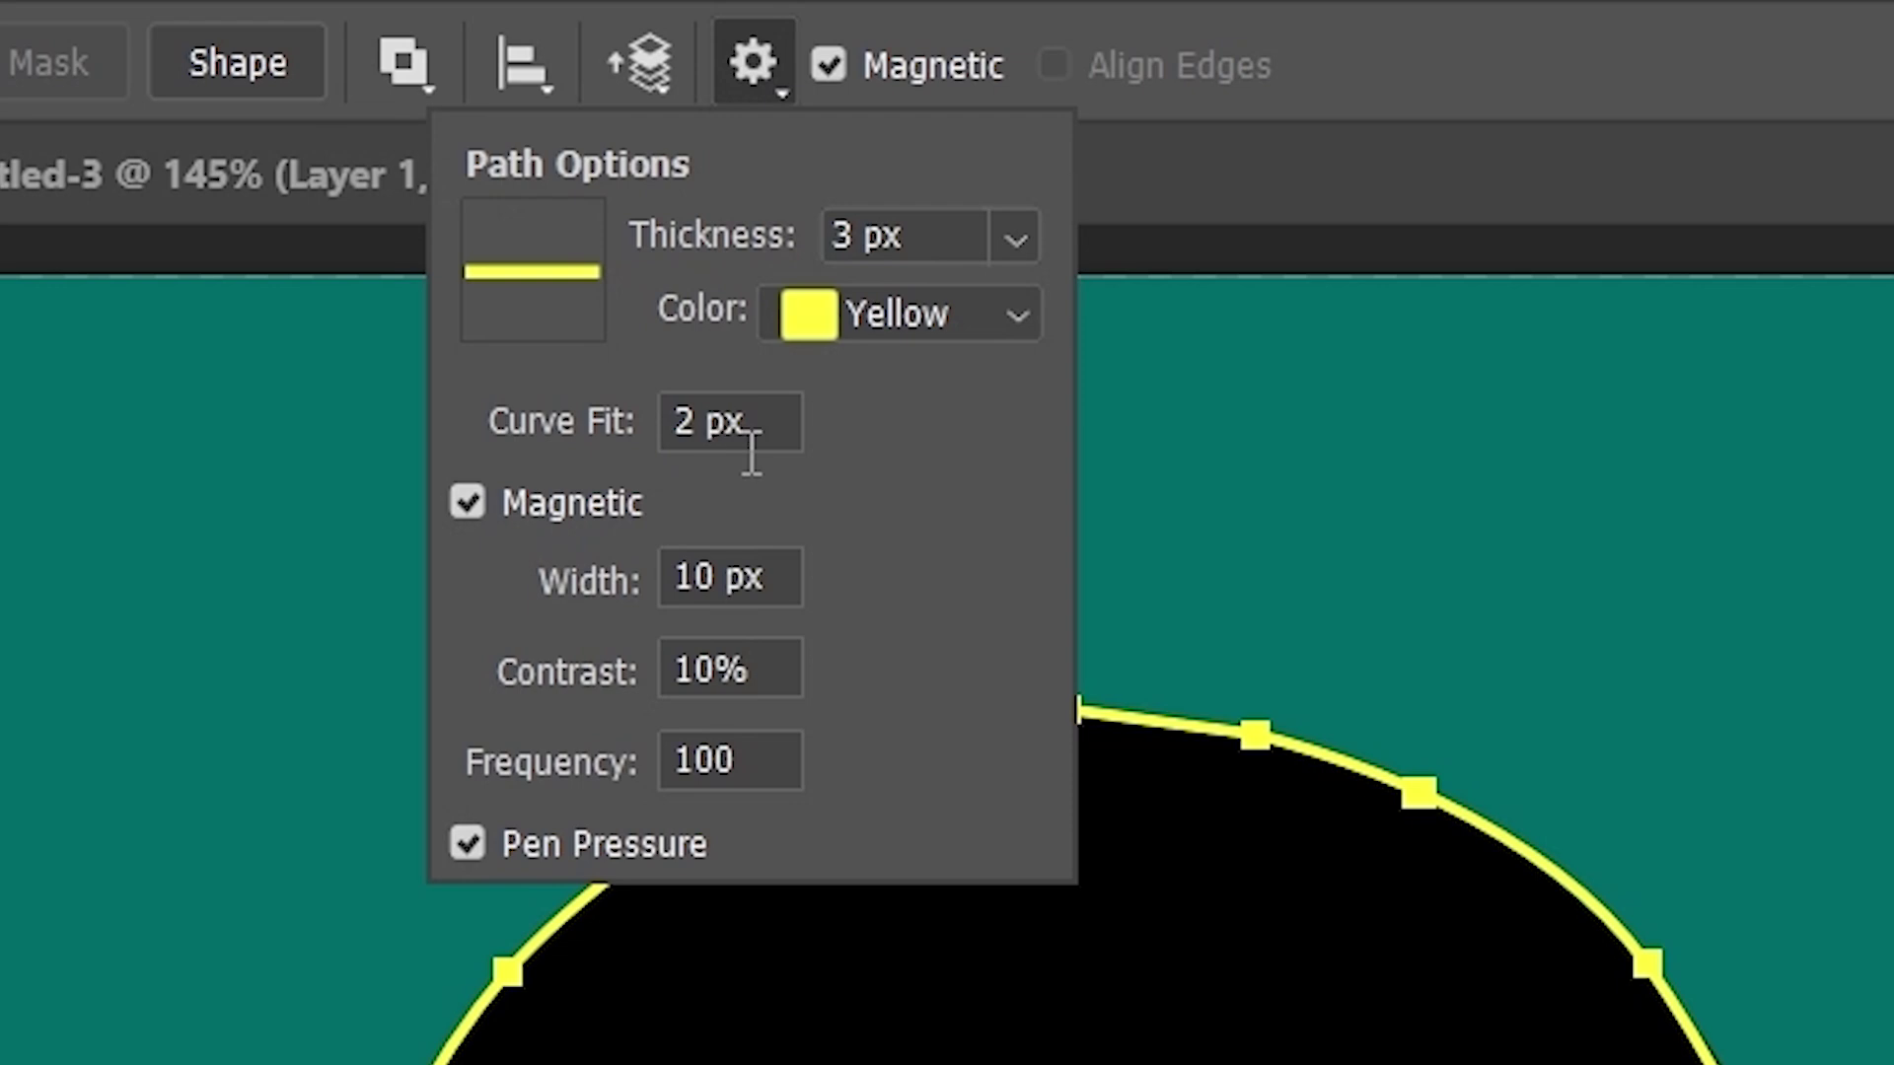
{"action": "left_click", "coordinate": [744, 59]}
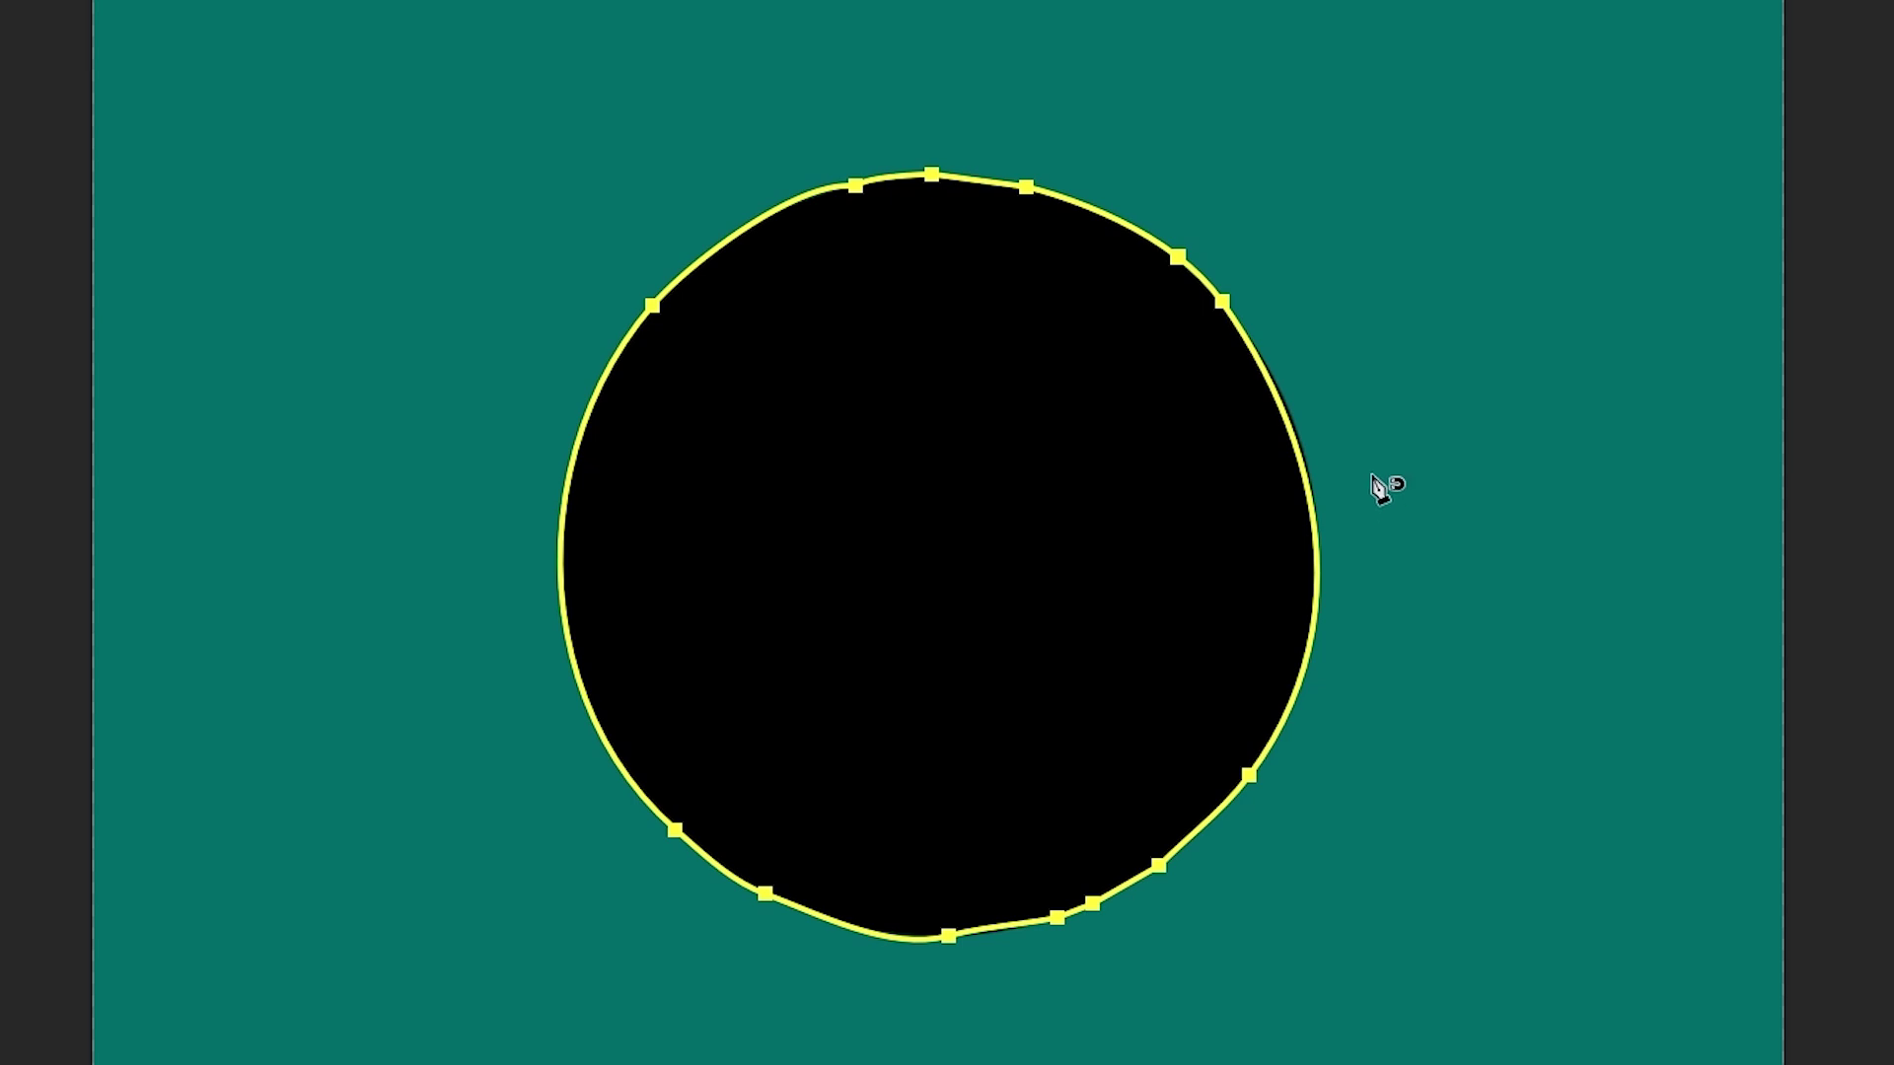
{"action": "left_click", "coordinate": [1178, 258]}
Step: Add anchor points to the circle's path on its upper-right, lower-left and left edges
{"action": "left_click", "coordinate": [1293, 437]}
{"action": "left_click", "coordinate": [1307, 490]}
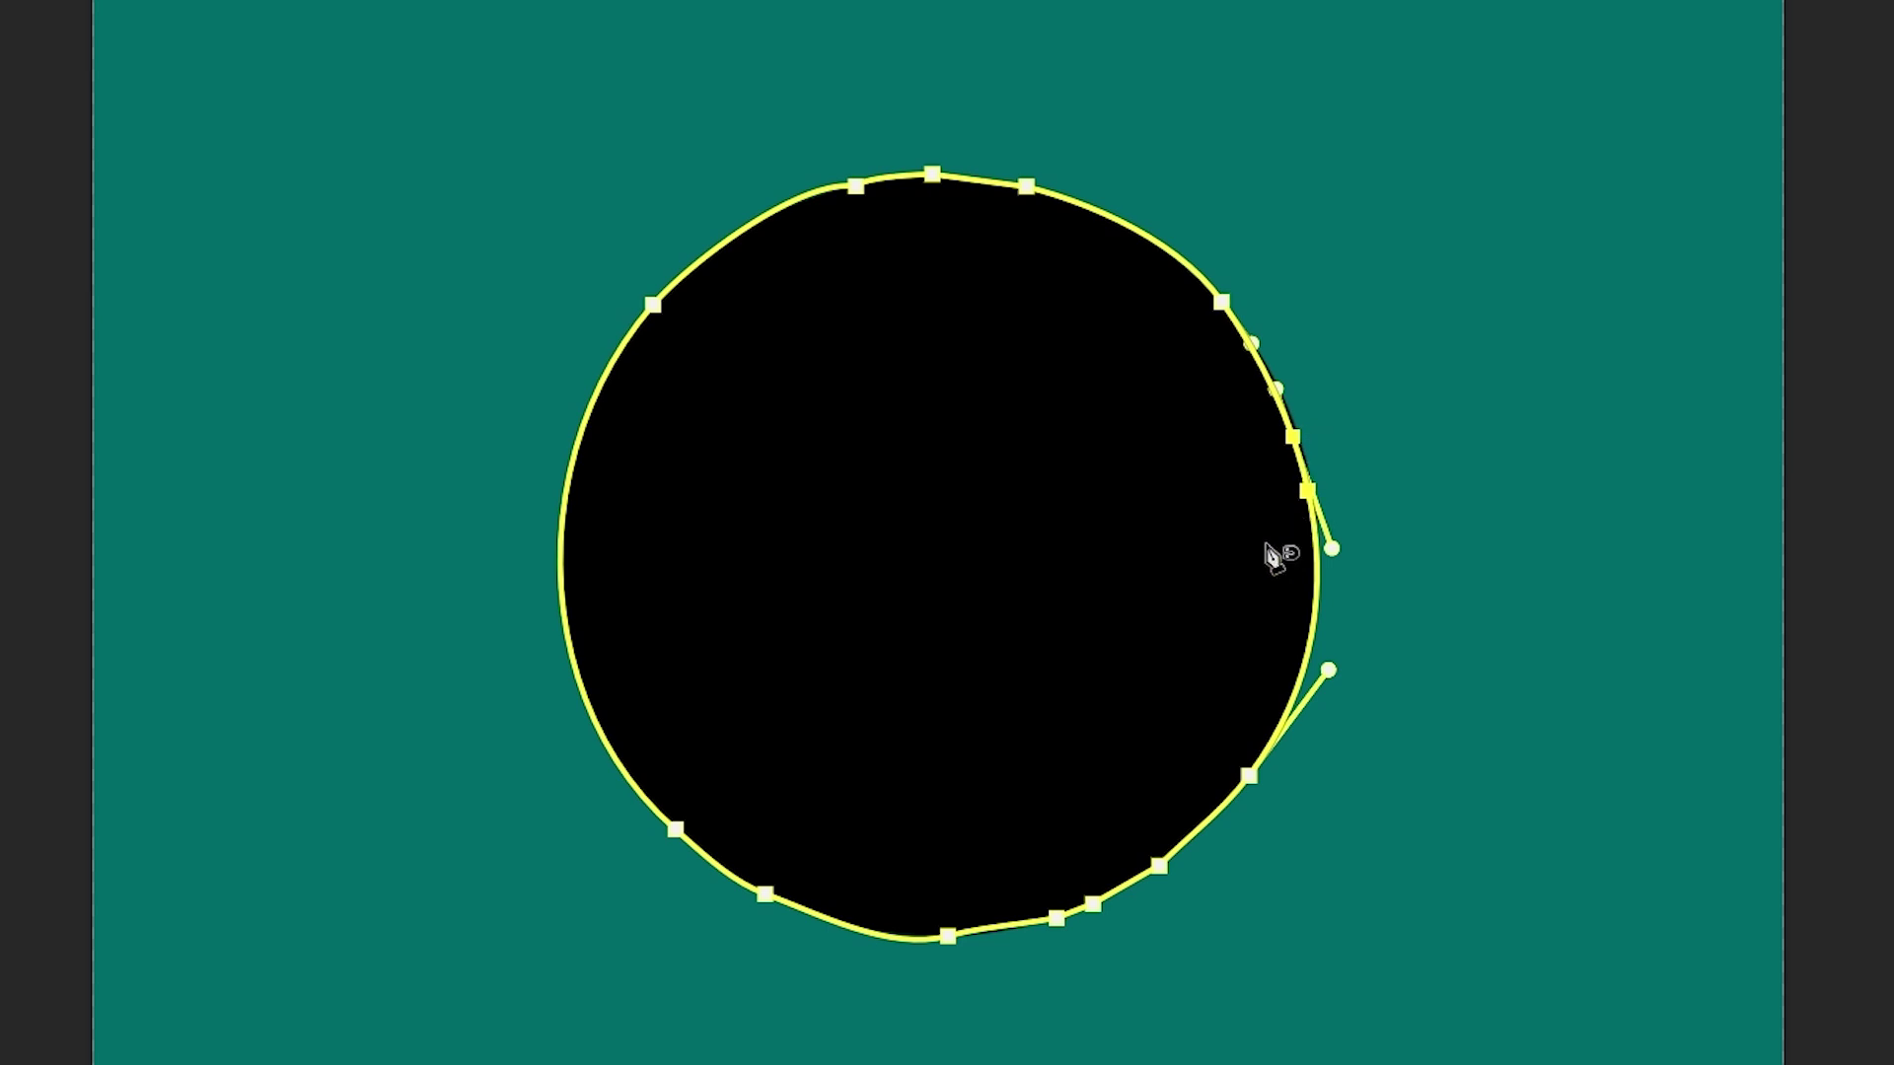
{"action": "left_click", "coordinate": [838, 923]}
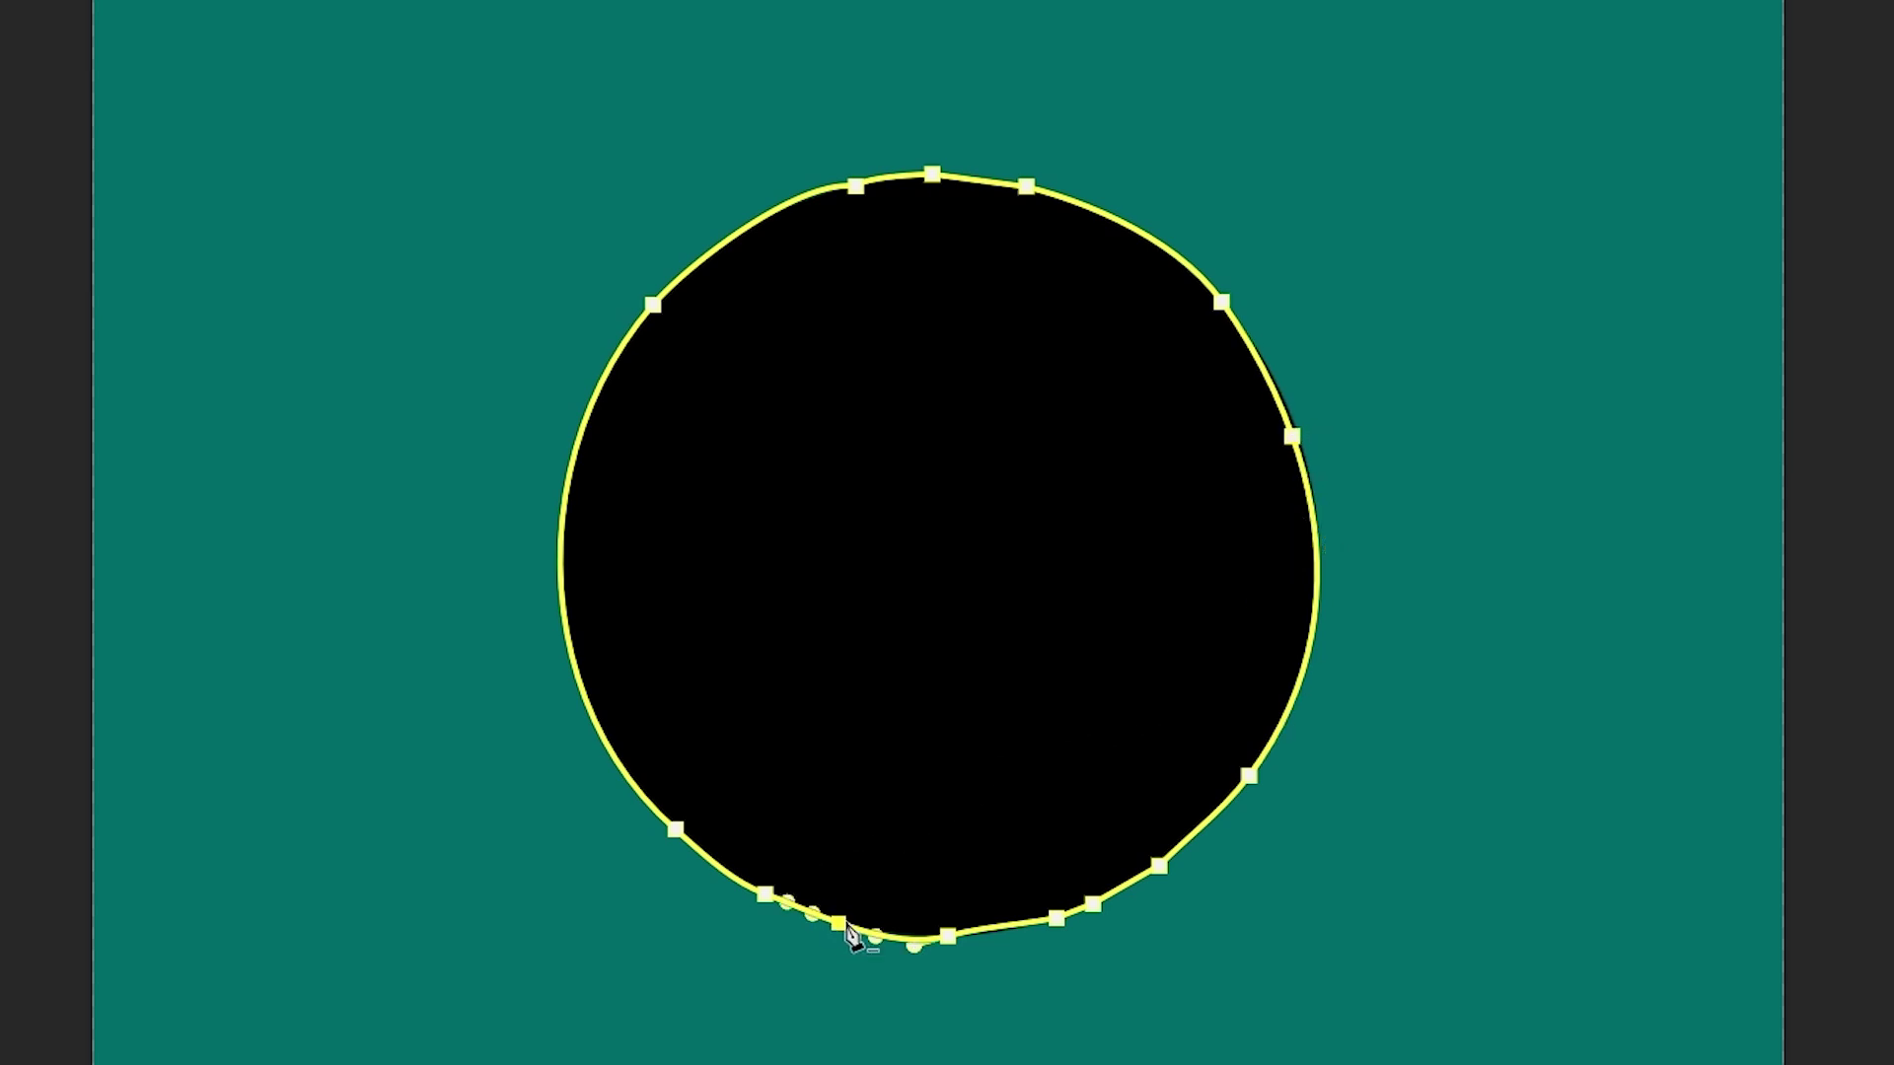
{"action": "left_click", "coordinate": [560, 543]}
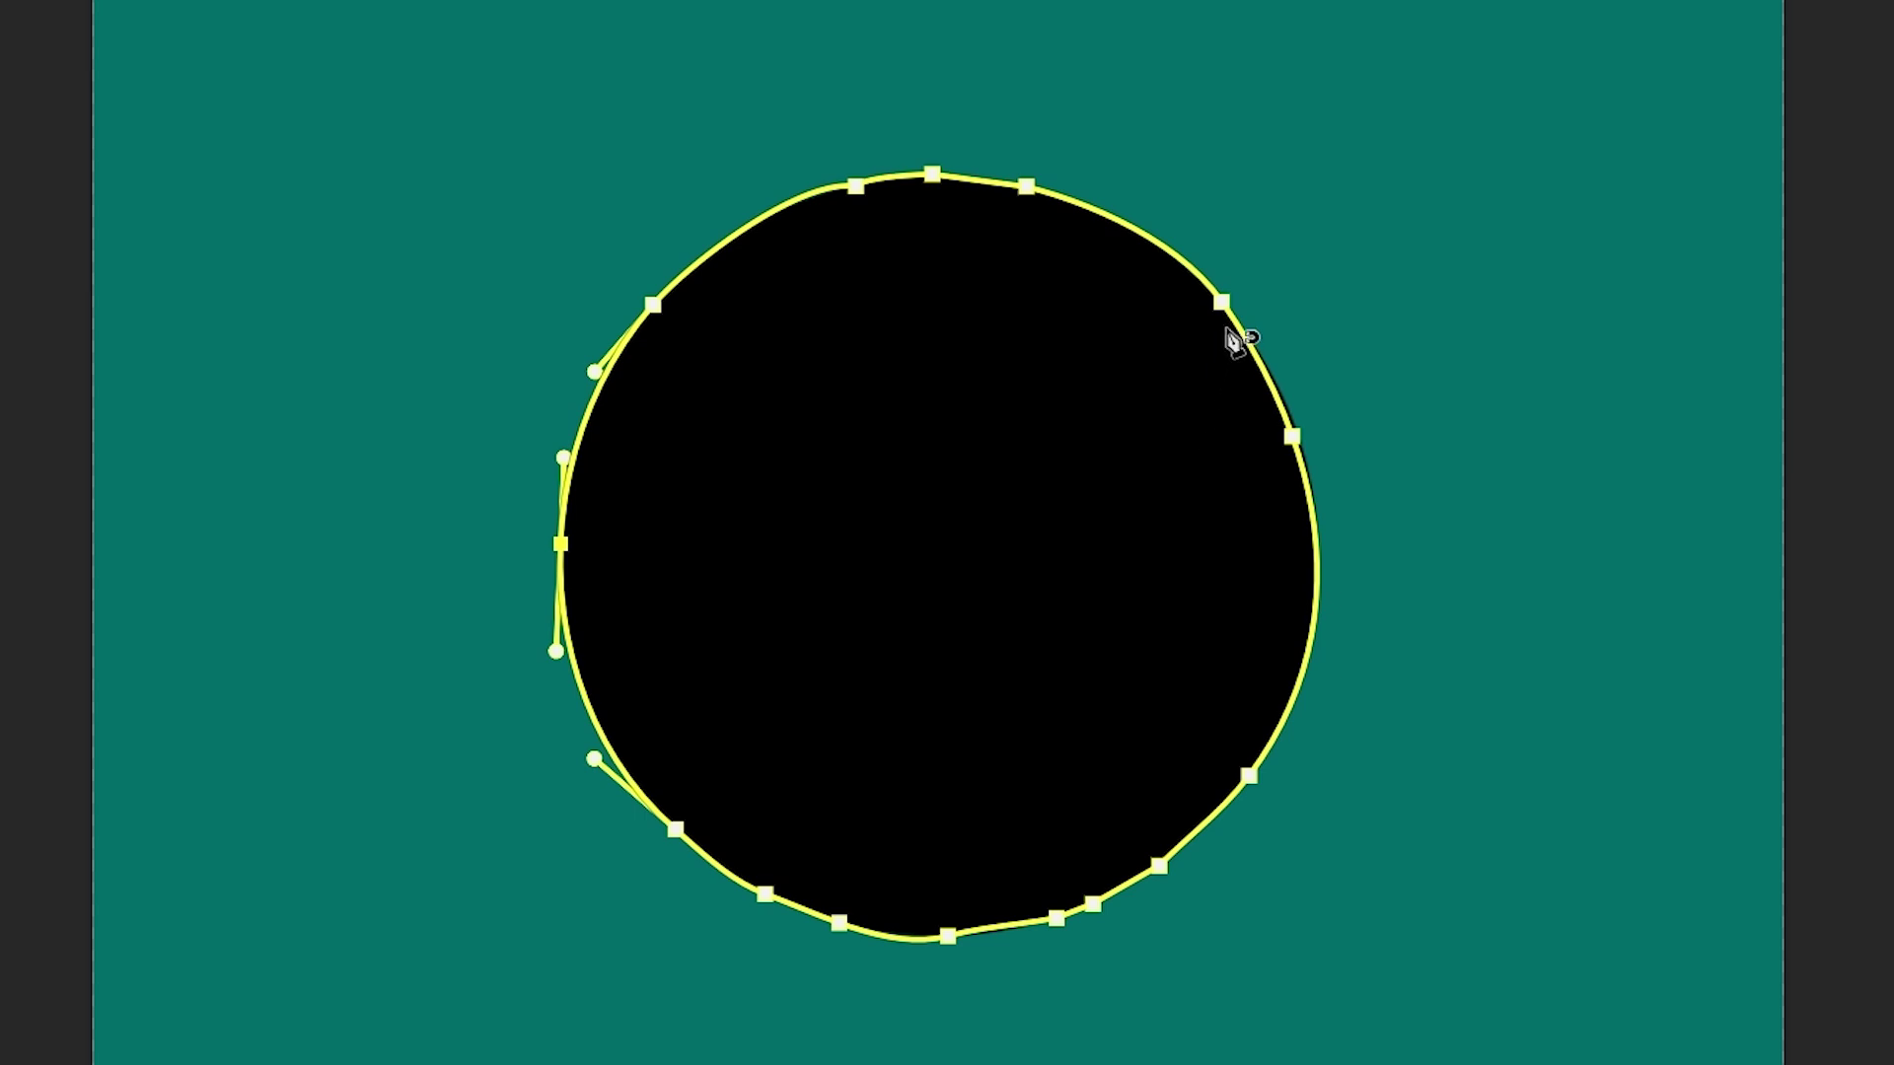
Step: Try anchor points on the upper-right and right edges of the circle's path, undoing each one
{"action": "left_click", "coordinate": [1119, 219]}
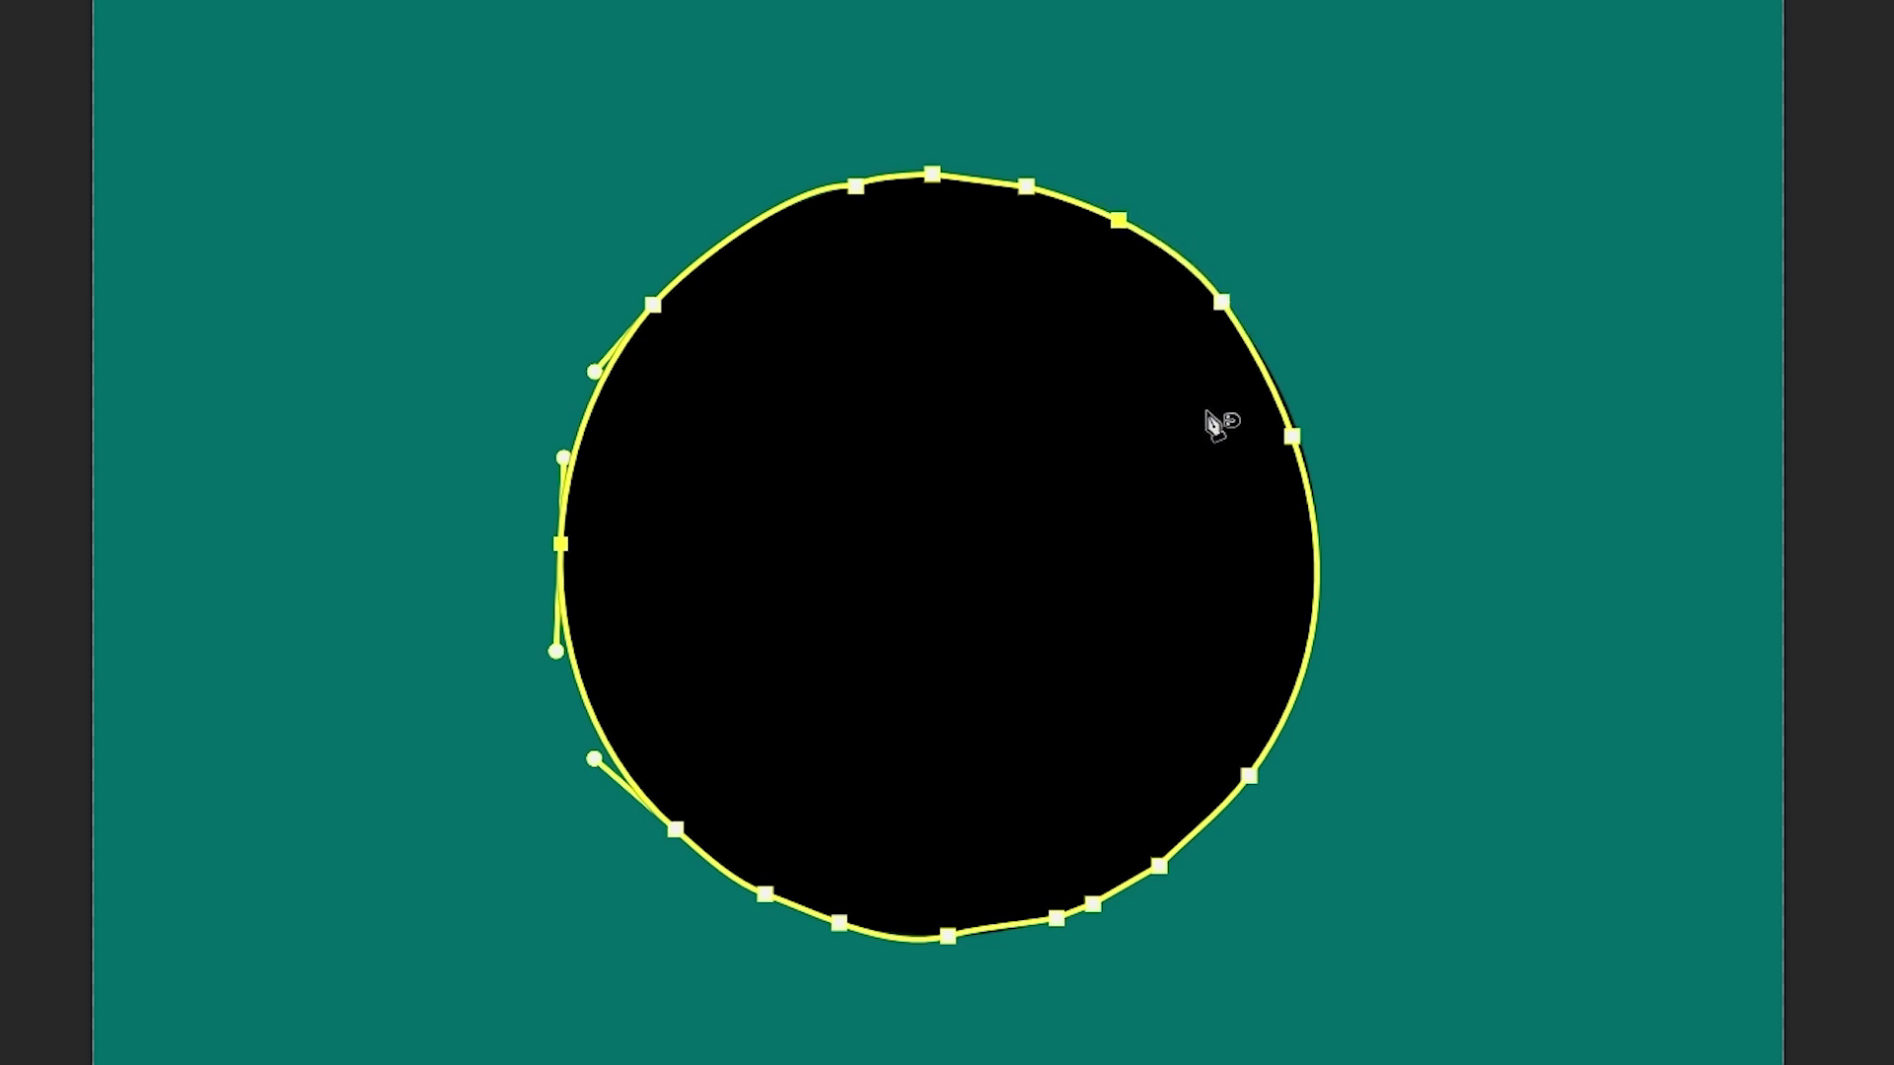
{"action": "key", "text": "ctrl+z"}
{"action": "left_click", "coordinate": [1316, 592]}
{"action": "key", "text": "ctrl+z"}
{"action": "left_click", "coordinate": [1309, 644]}
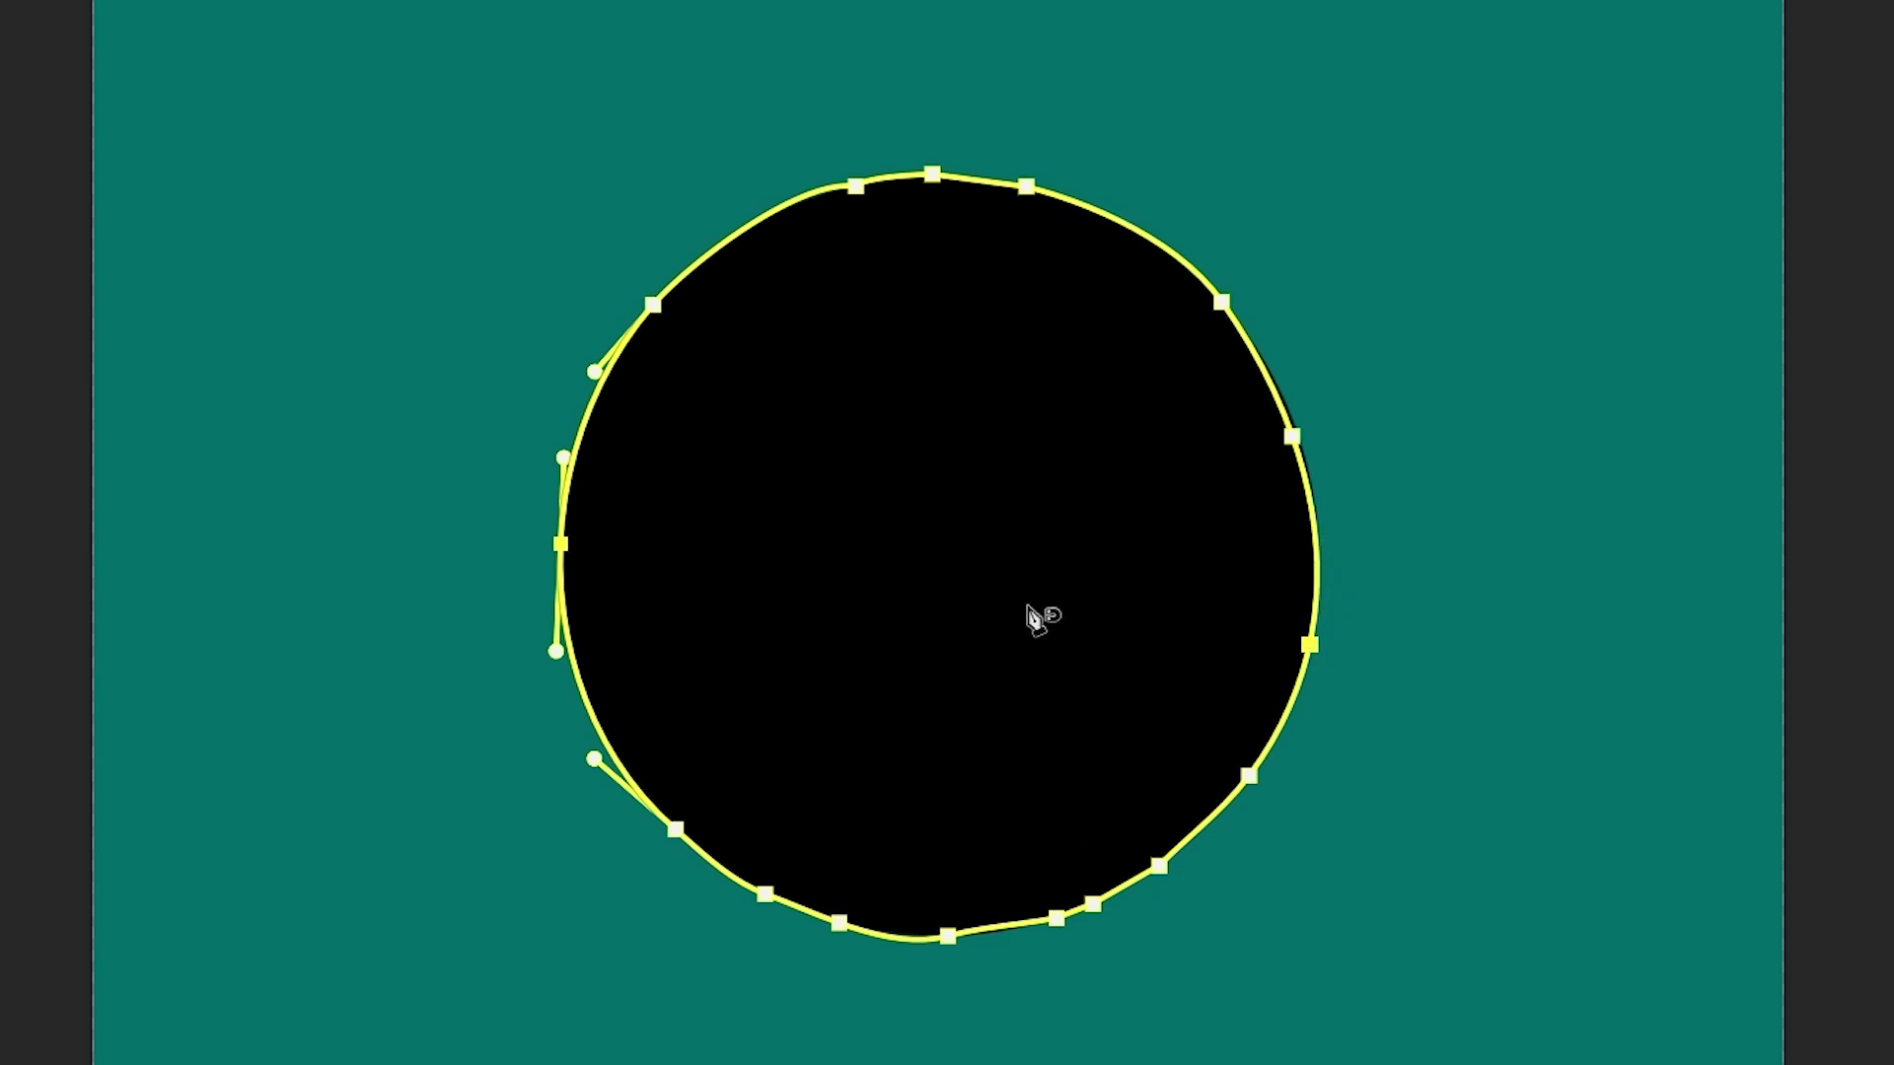
{"action": "key", "text": "ctrl+z"}
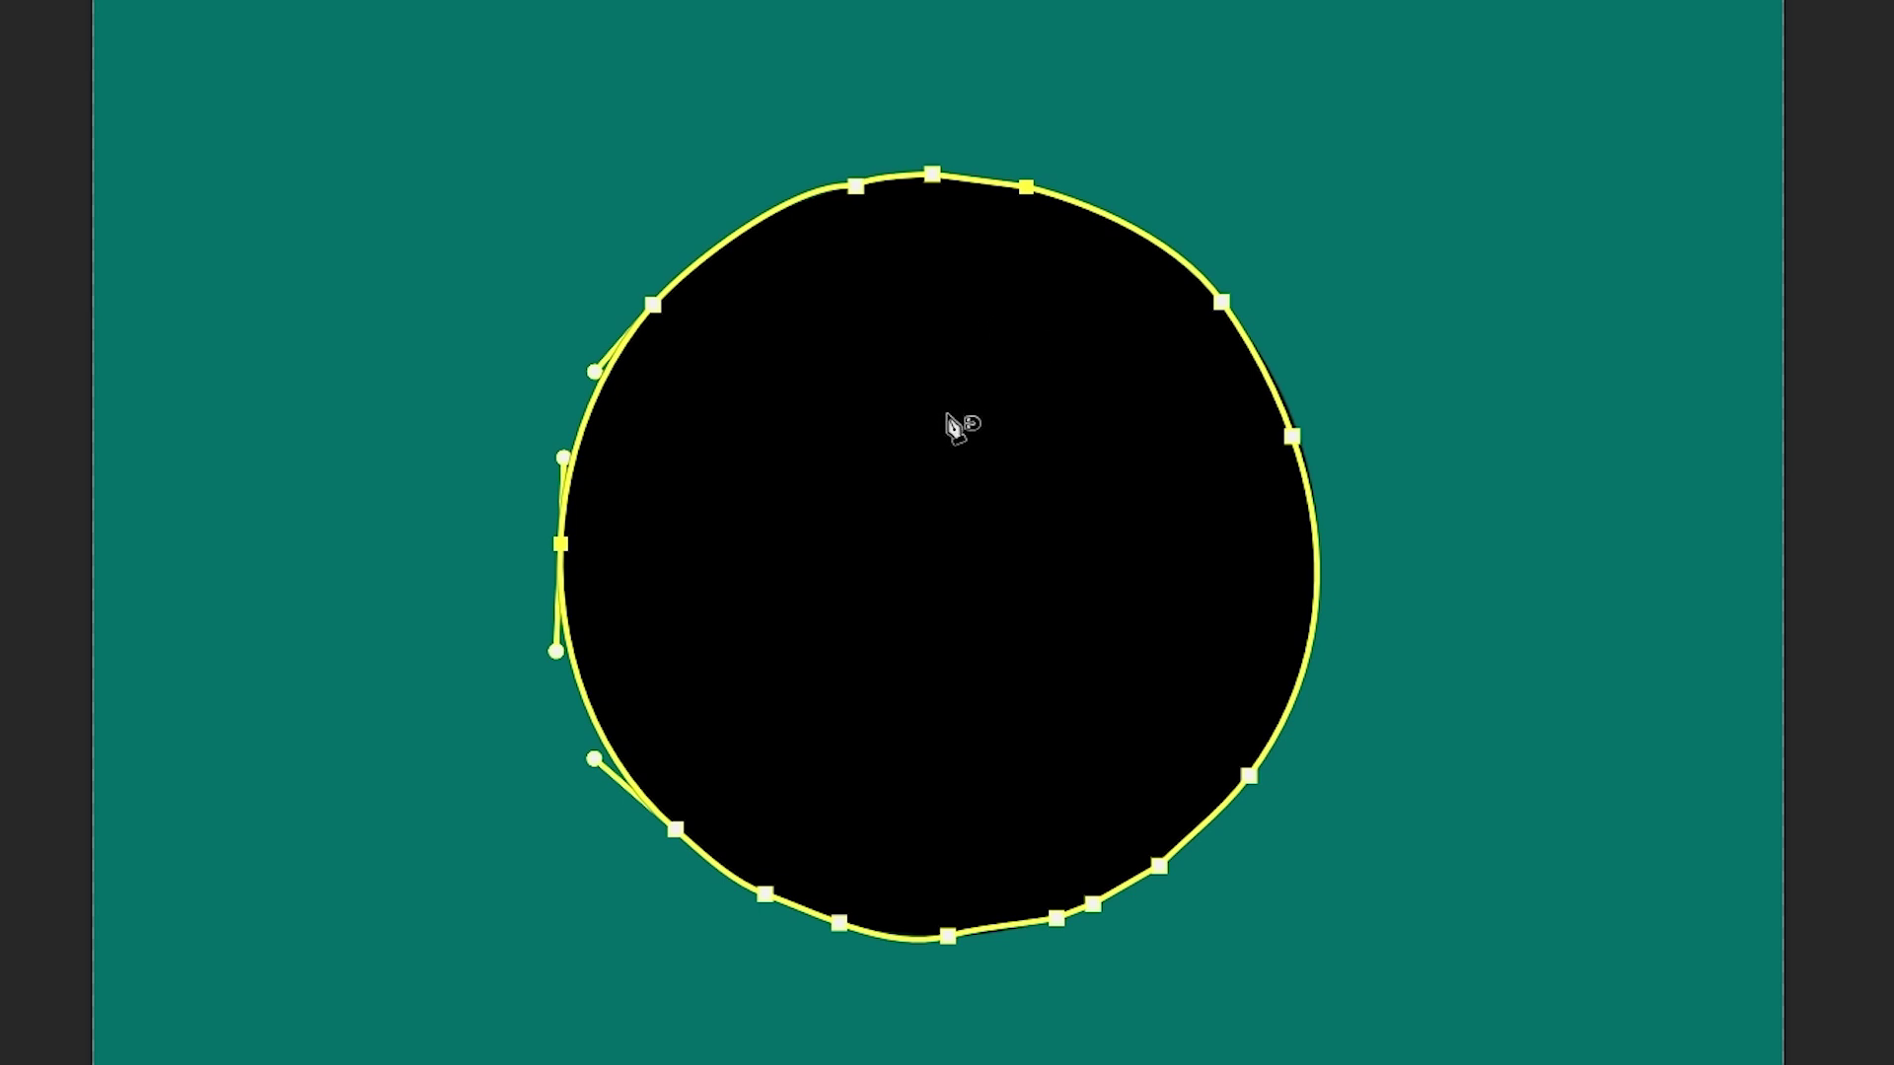
Step: Try editing and moving the anchor point just right of the circle's top, and undo the changes
{"action": "left_click", "coordinate": [1026, 186]}
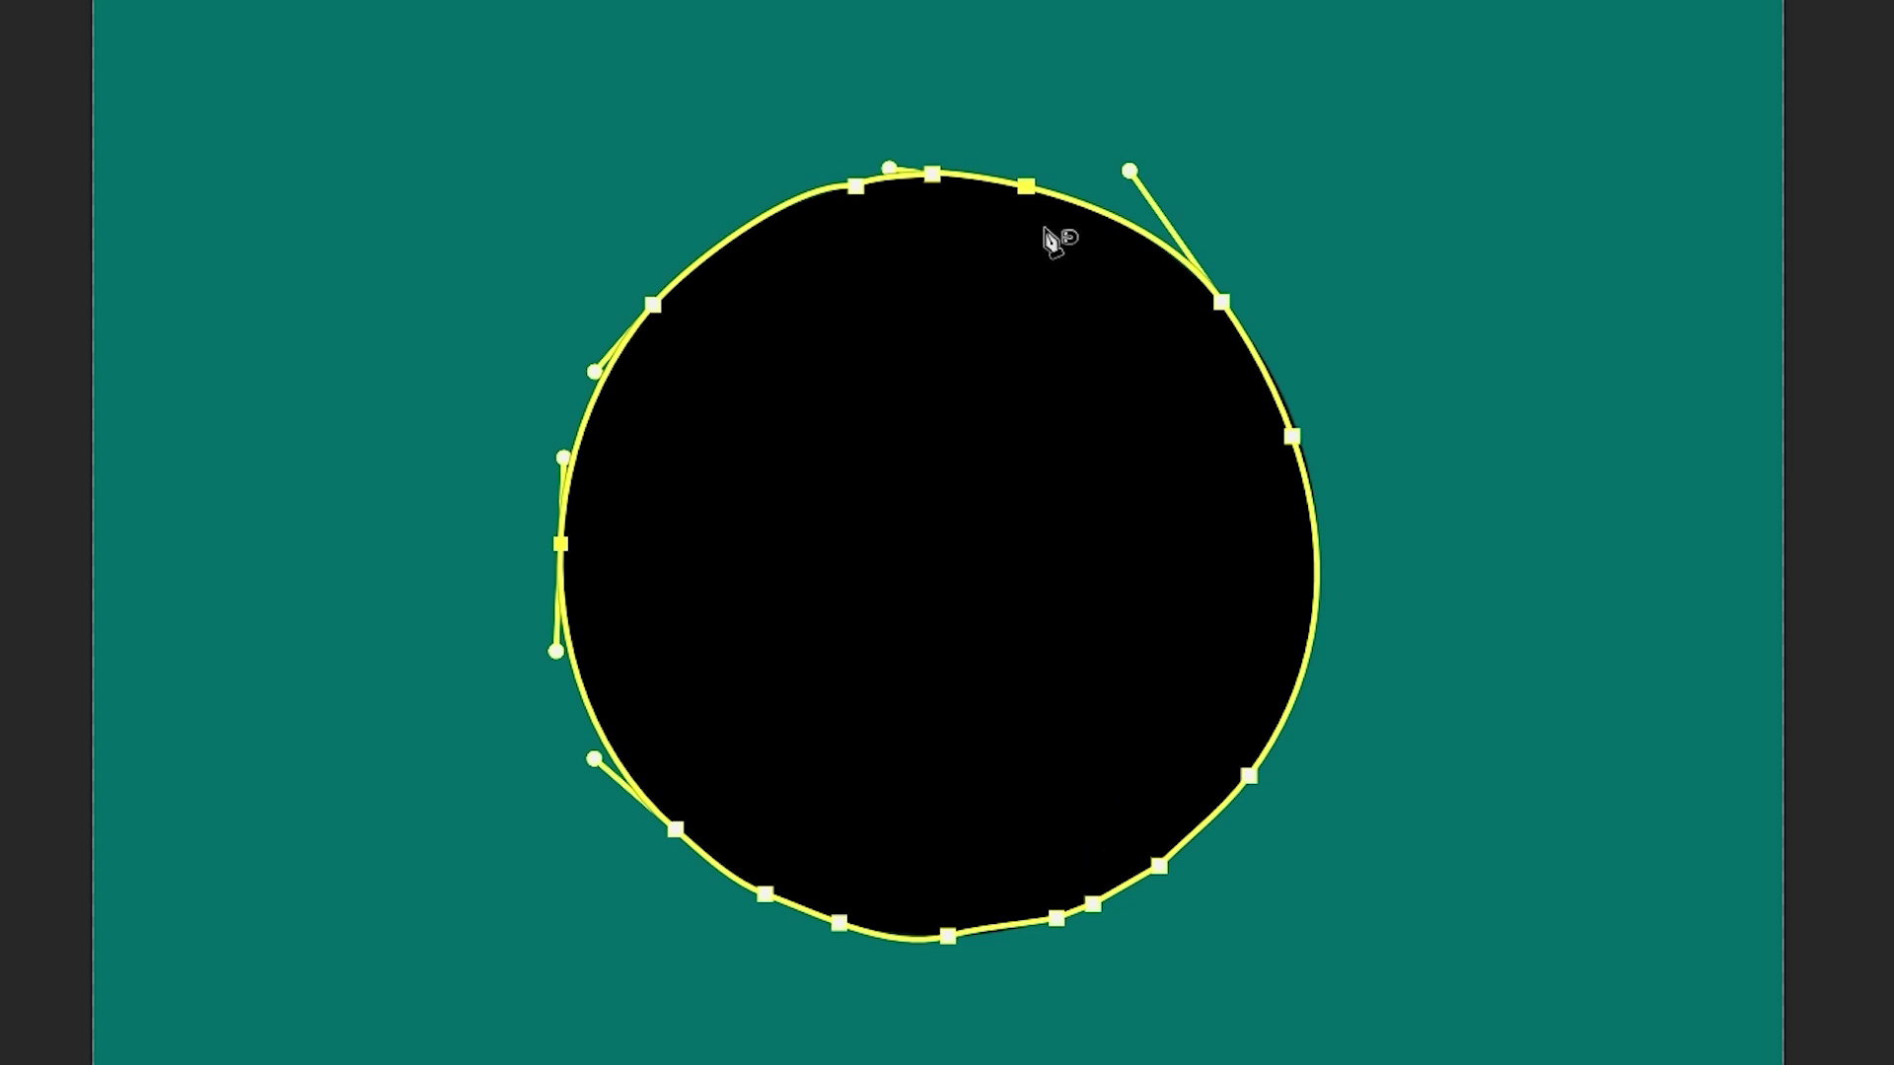
{"action": "left_click_drag", "start_coordinate": [1026, 185], "coordinate": [1091, 219]}
{"action": "key", "text": "ctrl+z"}
{"action": "key", "text": "ctrl+z"}
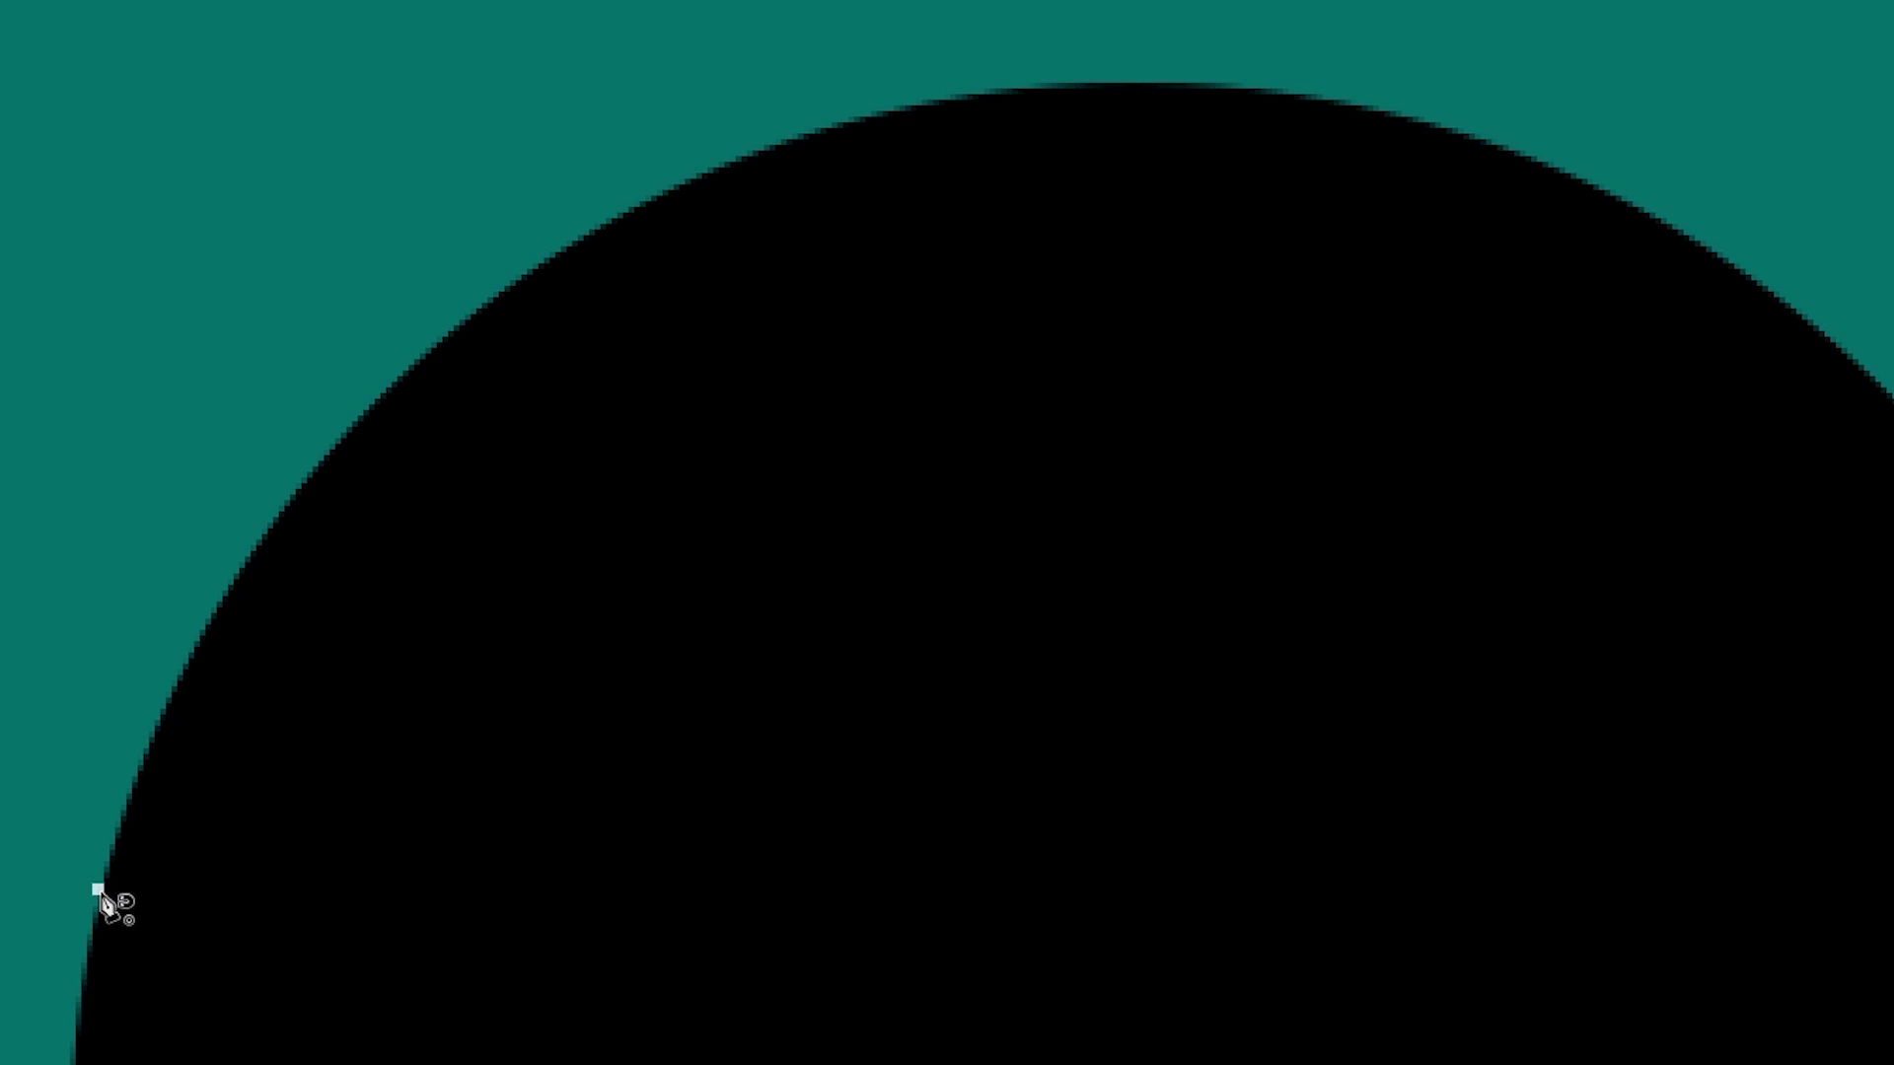
Step: Trace a magnetic path along the circle's upper-left edge to its top, deleting the most recent anchor points
{"action": "mouse_move", "coordinate": [99, 891]}
{"action": "left_mouse_down"}
{"action": "mouse_move", "coordinate": [165, 713]}
{"action": "mouse_move", "coordinate": [309, 478]}
{"action": "mouse_move", "coordinate": [426, 398]}
{"action": "mouse_move", "coordinate": [526, 277]}
{"action": "mouse_move", "coordinate": [900, 109]}
{"action": "mouse_move", "coordinate": [1219, 83]}
{"action": "mouse_move", "coordinate": [989, 98]}
{"action": "left_mouse_up"}
{"action": "key", "text": "BackSpace"}
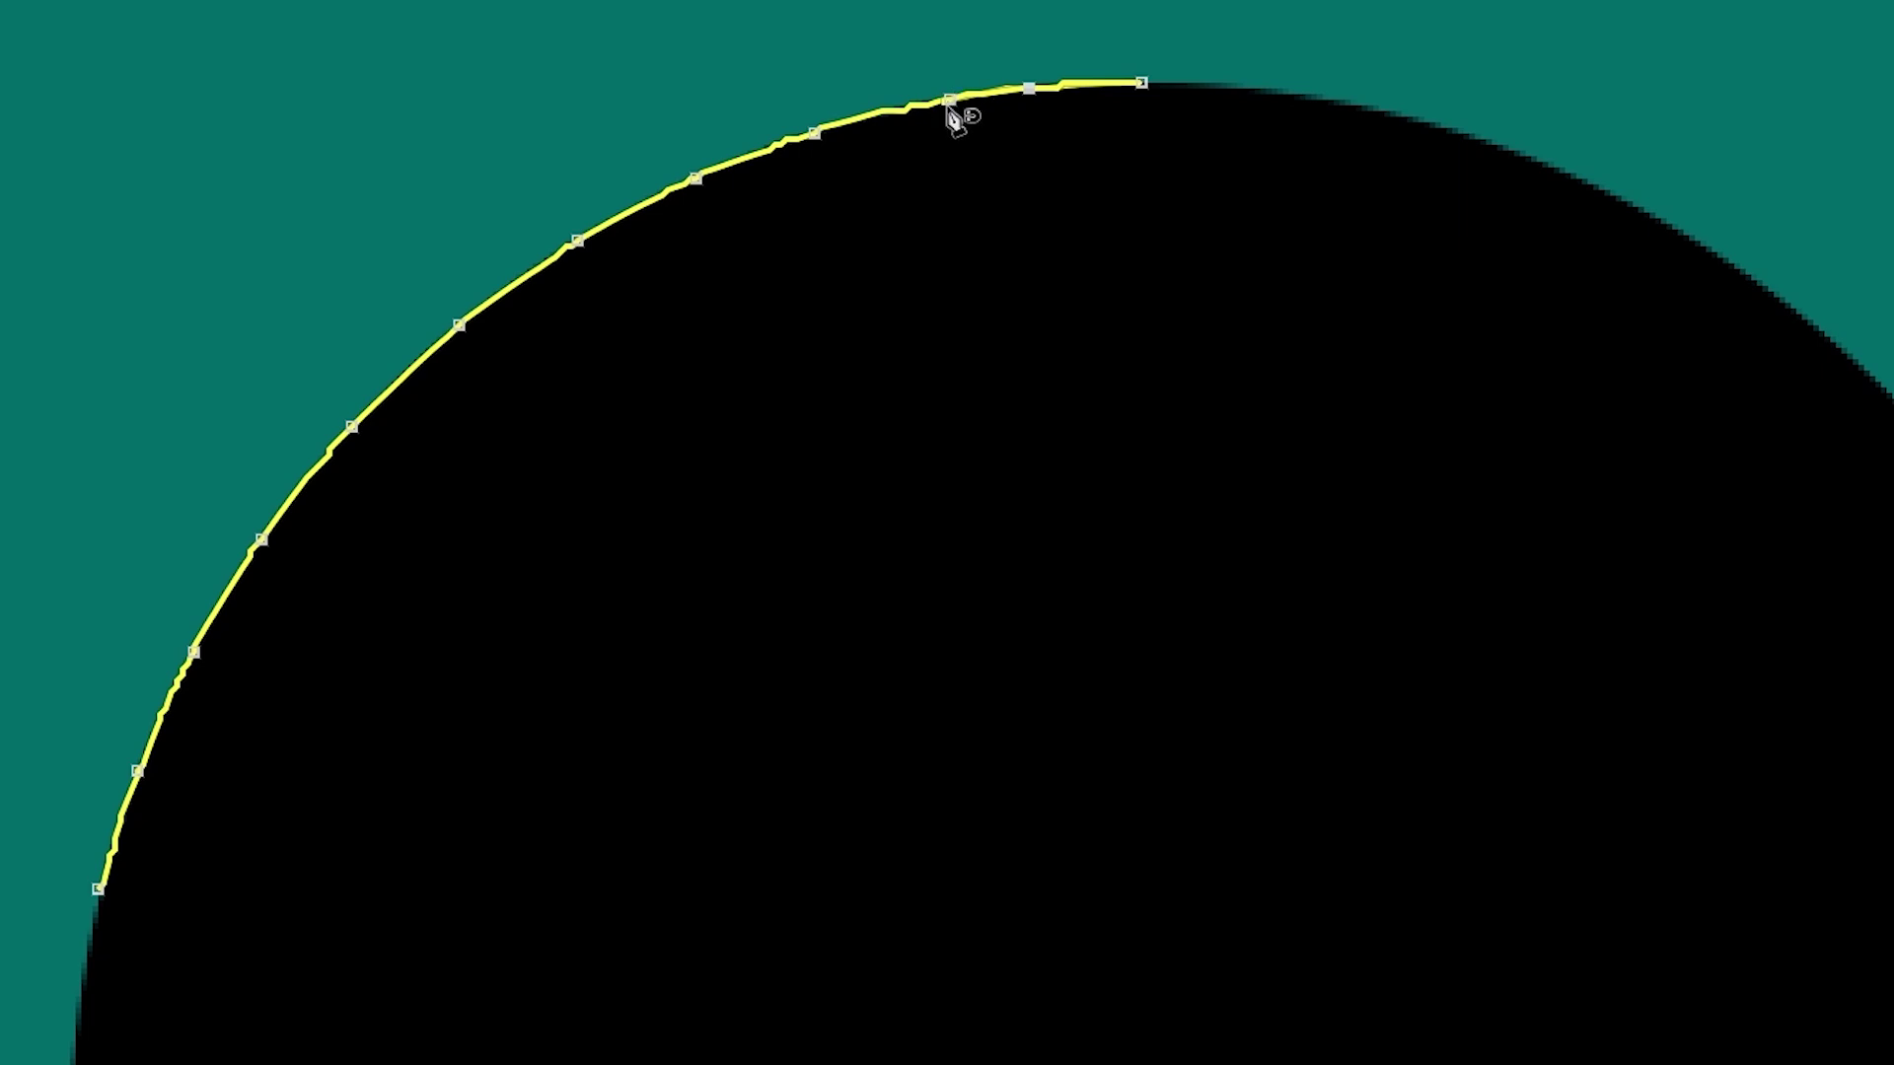
{"action": "key", "text": "Delete"}
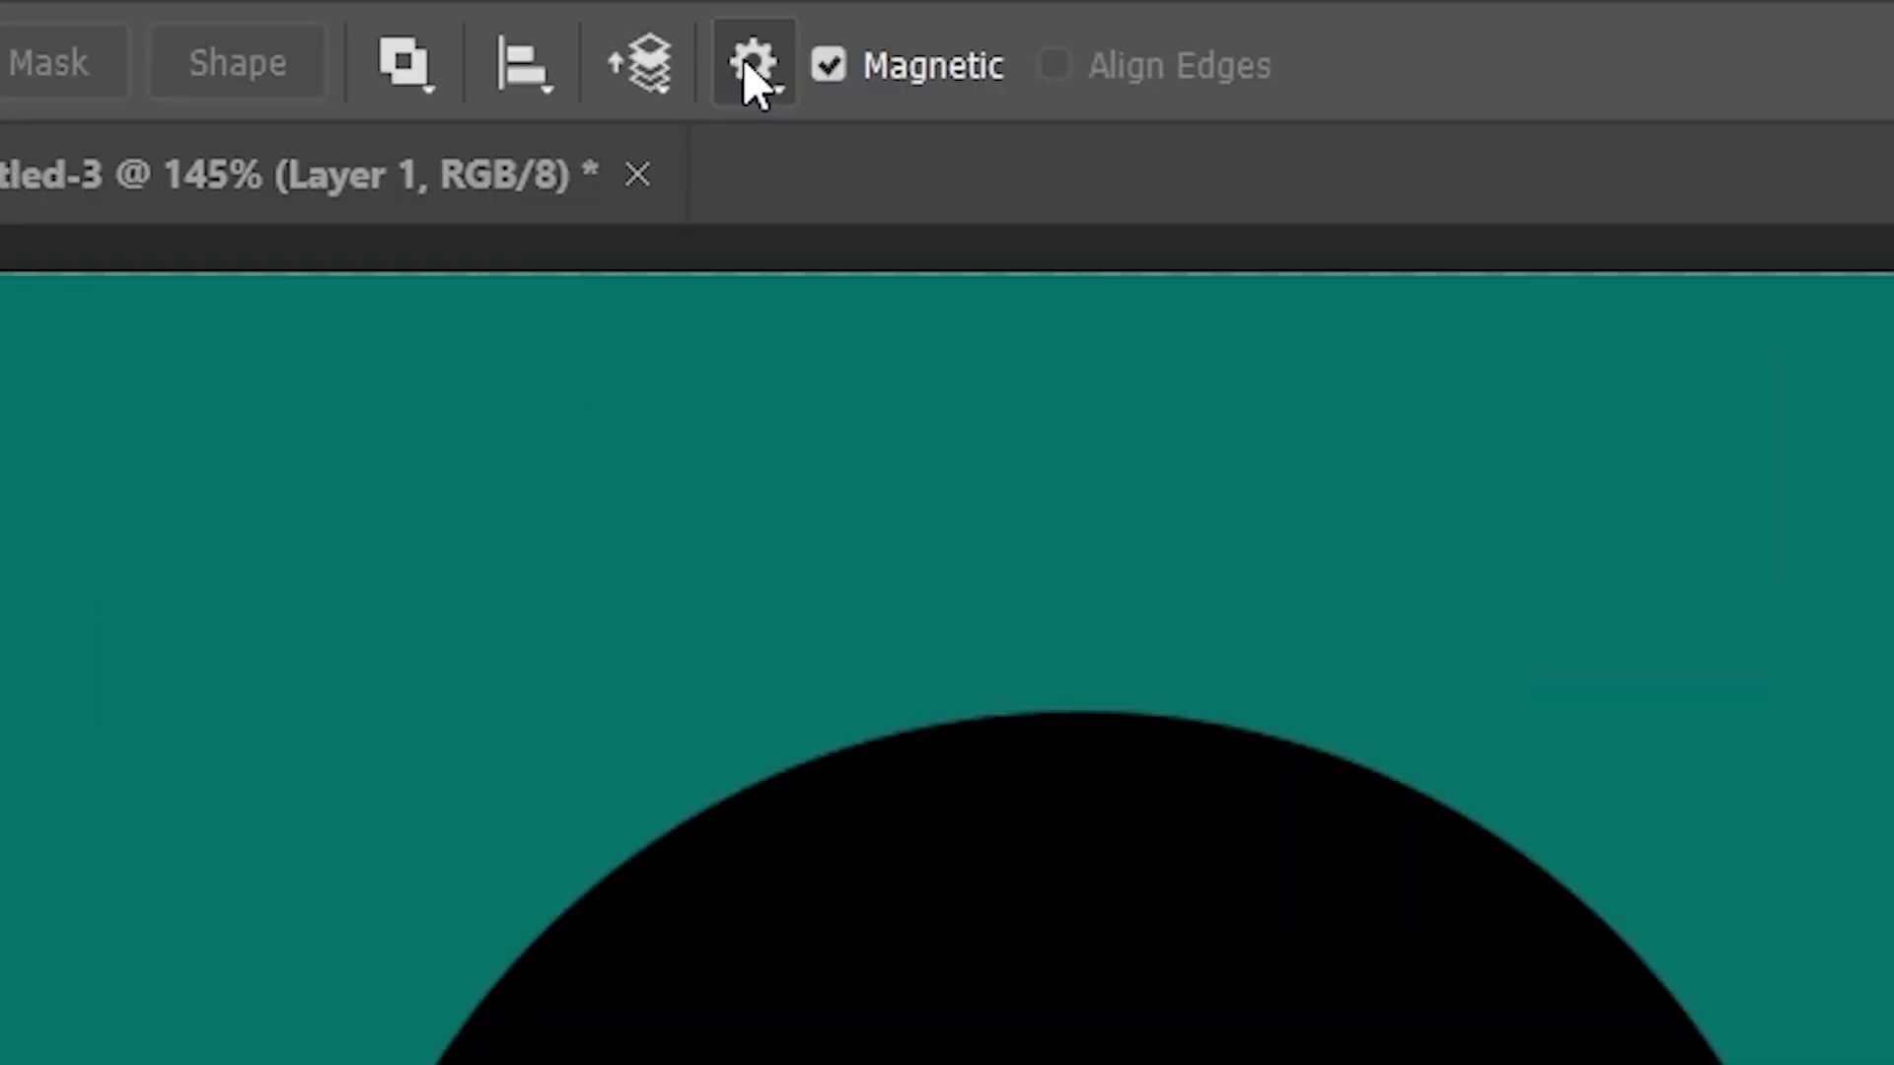
Step: Toggle the Magnetic option off and on in the path options, leaving it enabled
{"action": "left_click", "coordinate": [752, 61]}
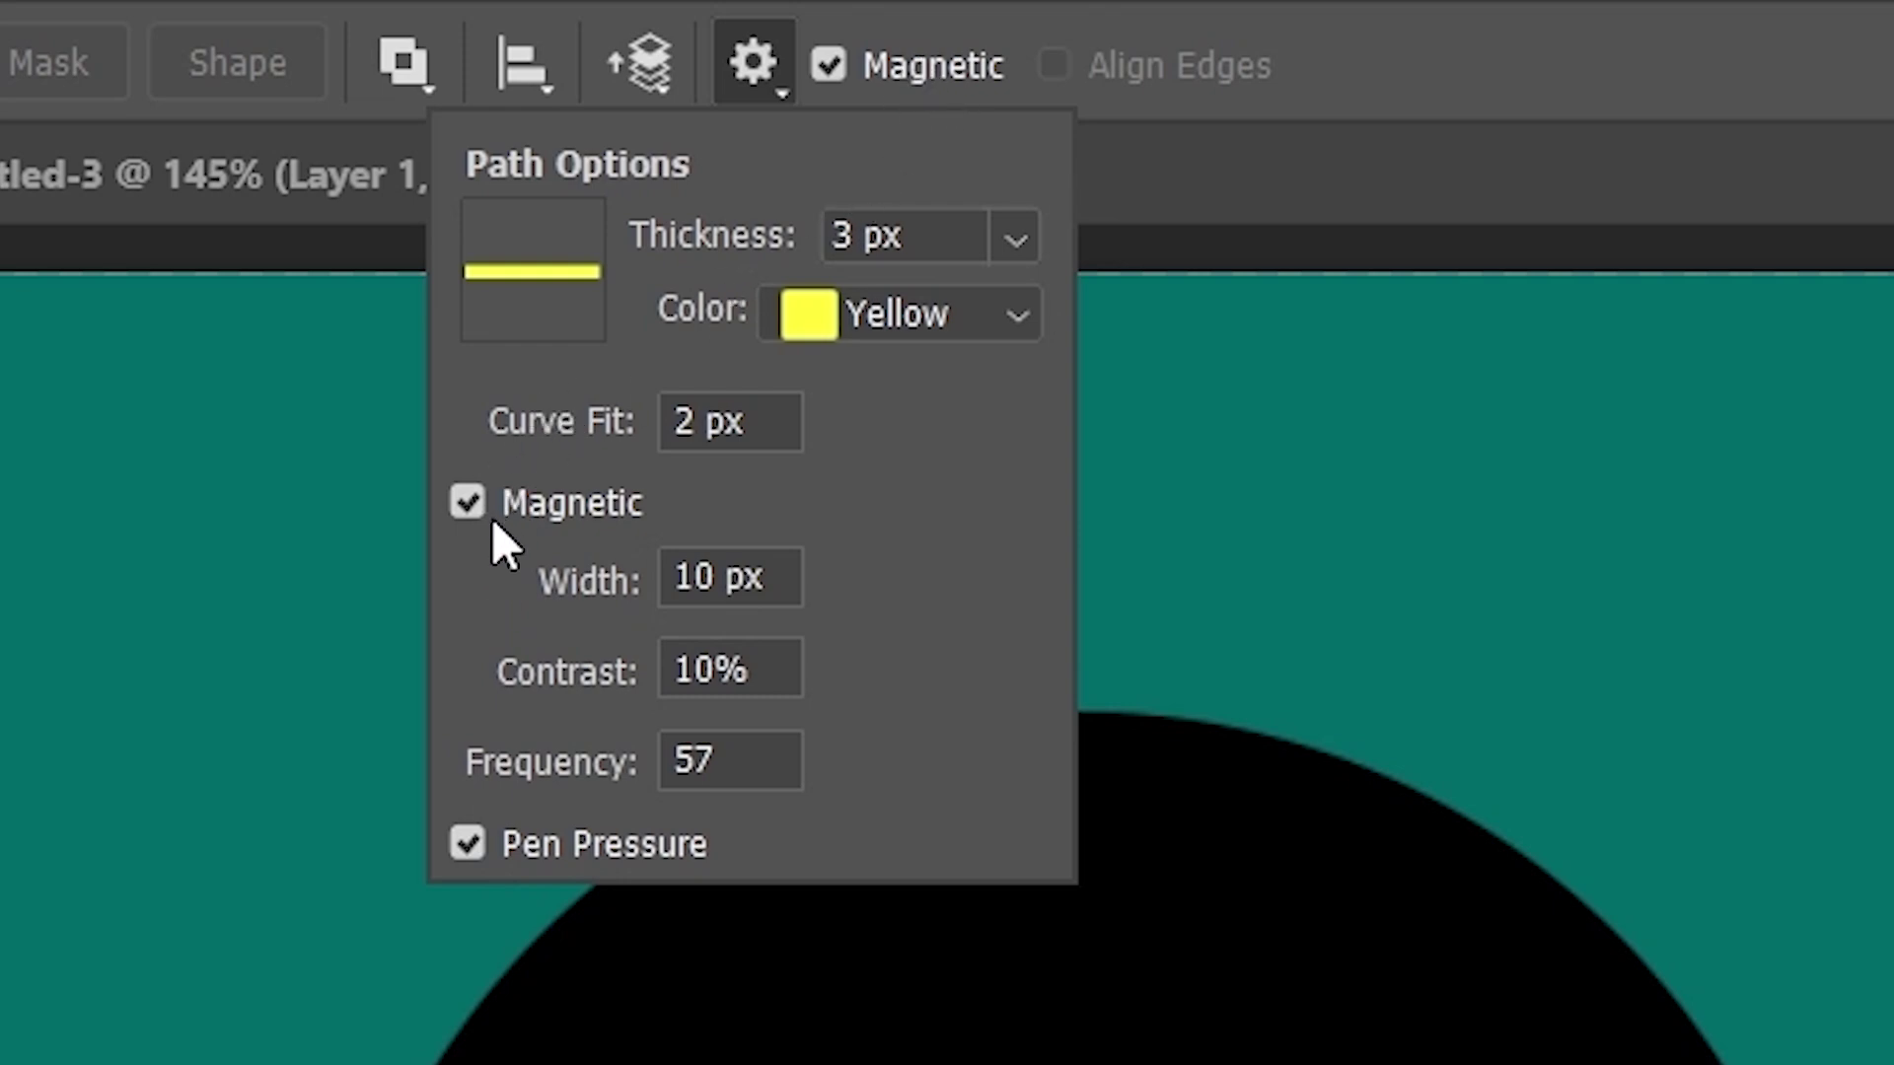
{"action": "left_click", "coordinate": [466, 502]}
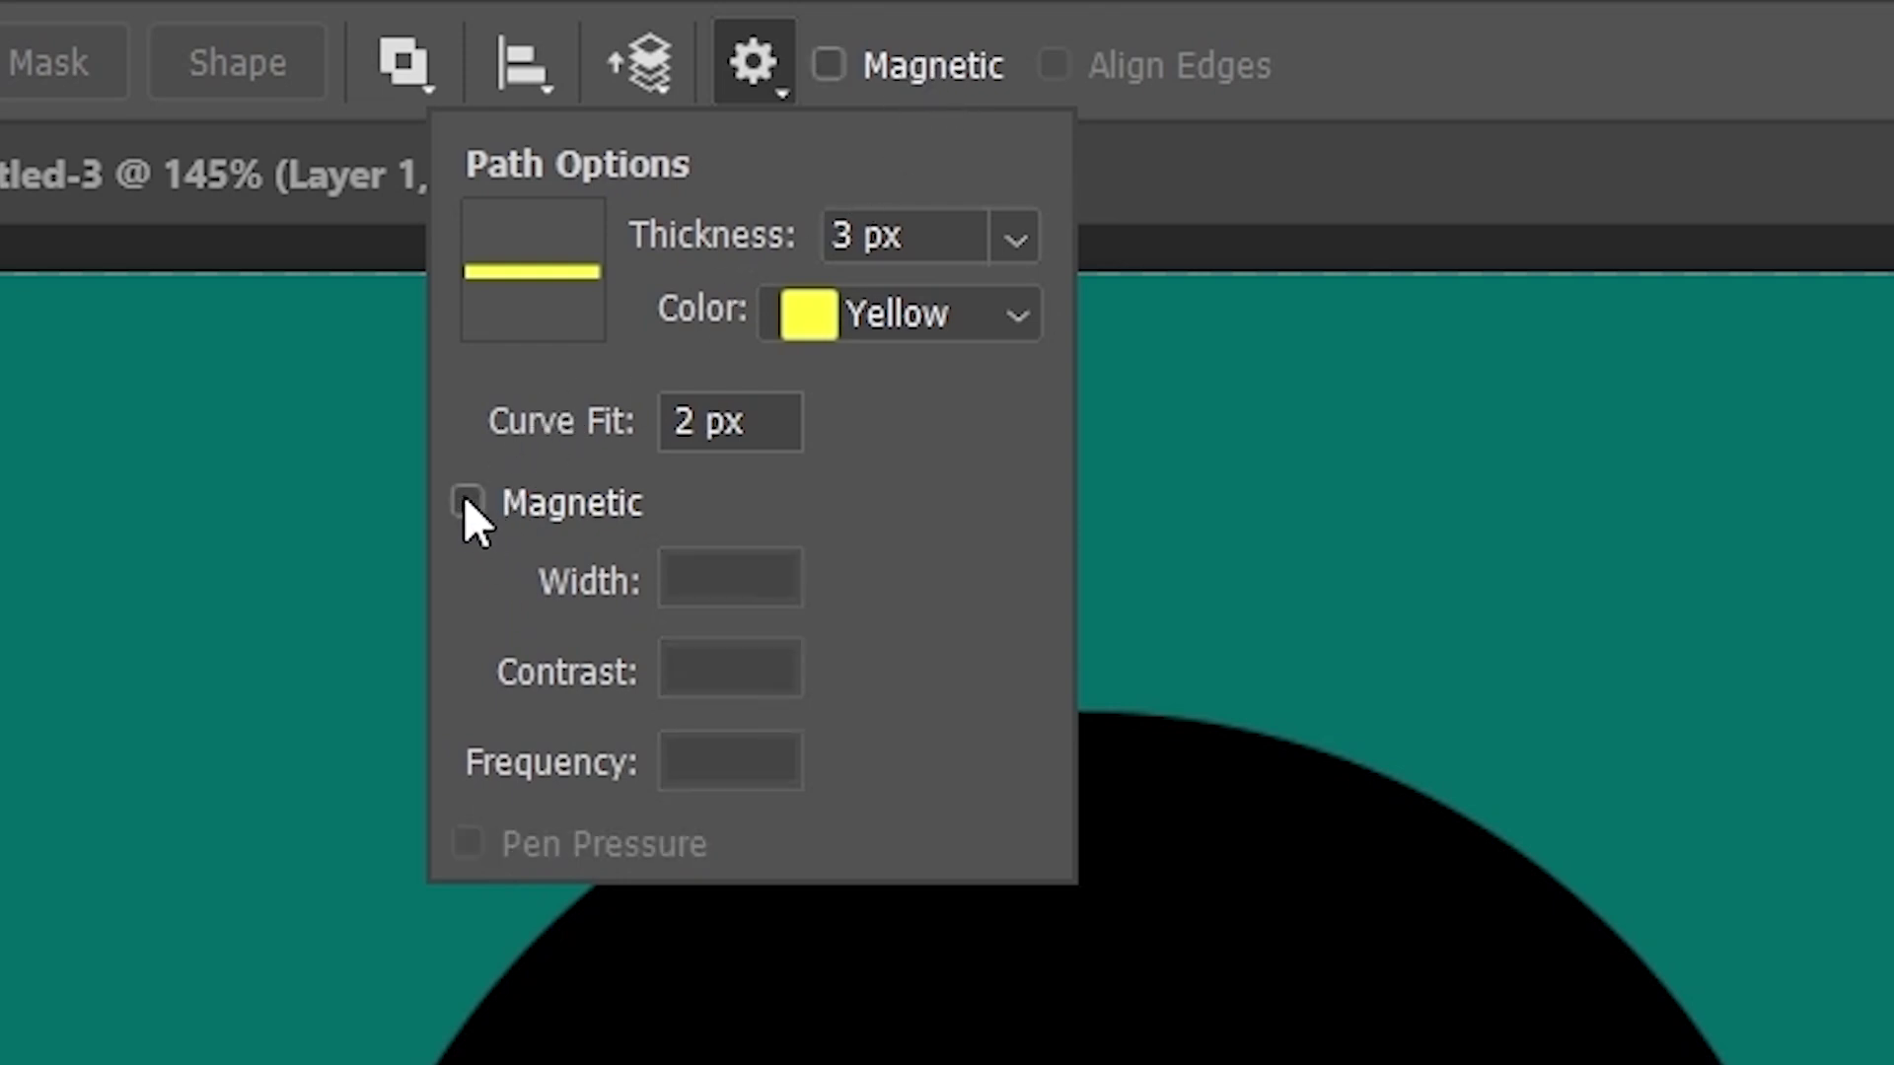
{"action": "left_click", "coordinate": [466, 502]}
{"action": "left_click", "coordinate": [467, 501]}
{"action": "left_click", "coordinate": [467, 501]}
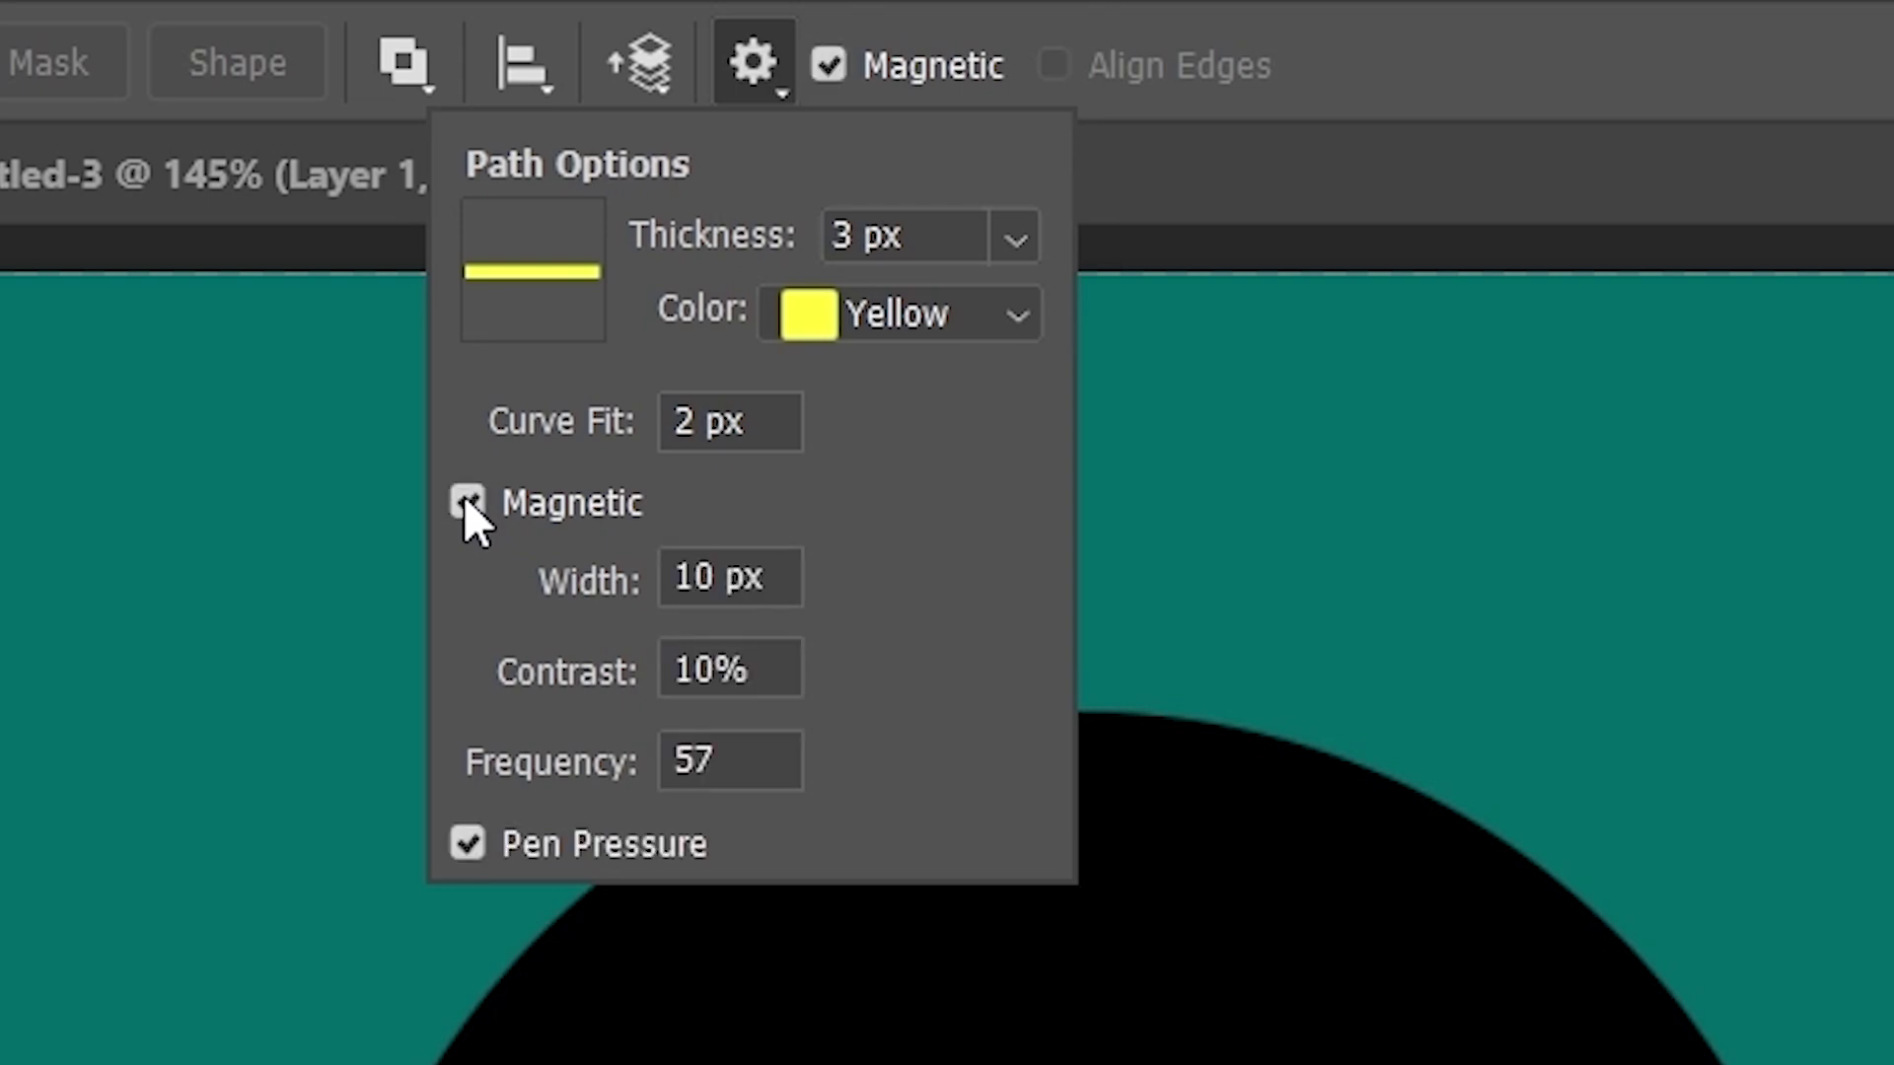